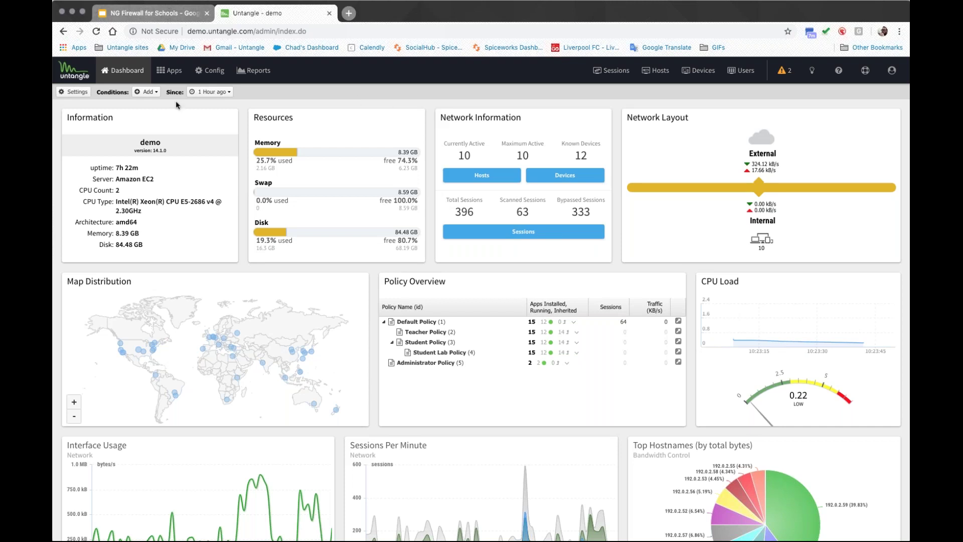
# Step: Hide the Top Hostnames Usage and Top Hostnames (by total bytes) widgets from the dashboard
pyautogui.click(75, 92)
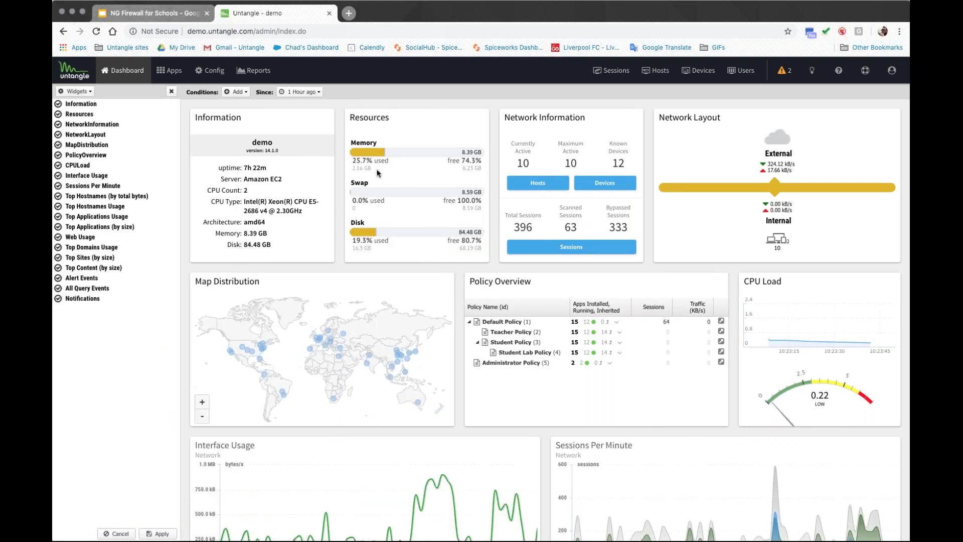
pyautogui.scroll(-5, 476, 244)
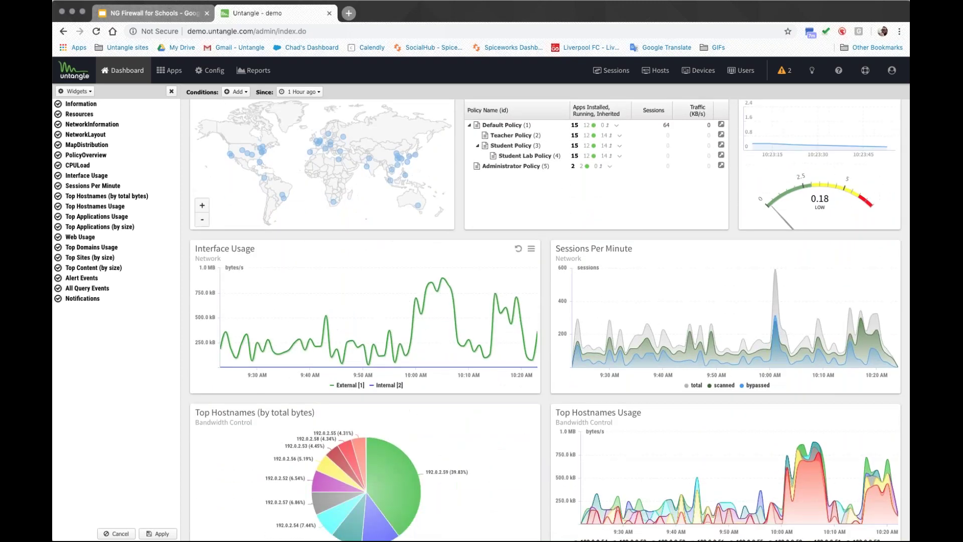
pyautogui.scroll(-4, 545, 320)
pyautogui.scroll(4, 545, 321)
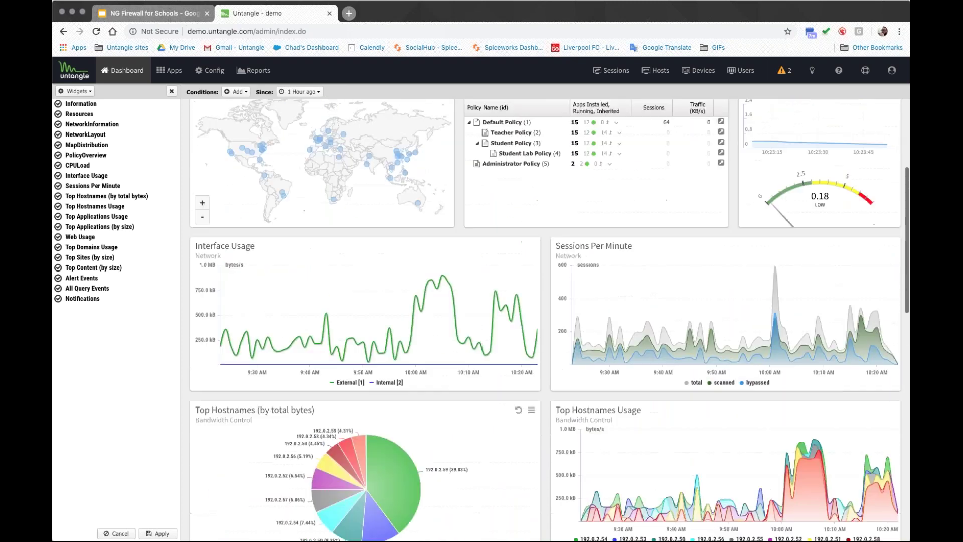
pyautogui.scroll(4, 545, 321)
pyautogui.click(69, 205)
pyautogui.click(129, 197)
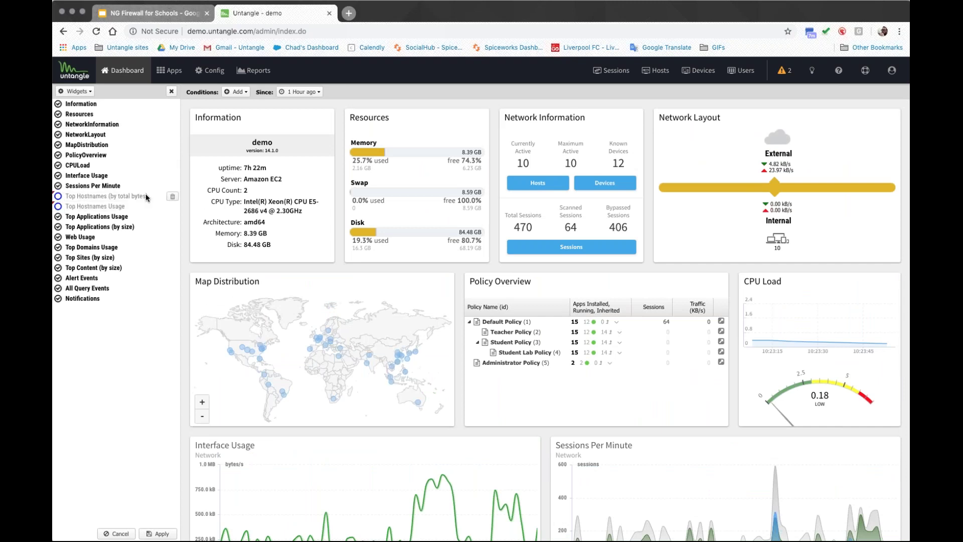
# Step: Briefly re-show Top Hostnames (by total bytes), then switch it off again with the Widgets menu showing
pyautogui.click(76, 93)
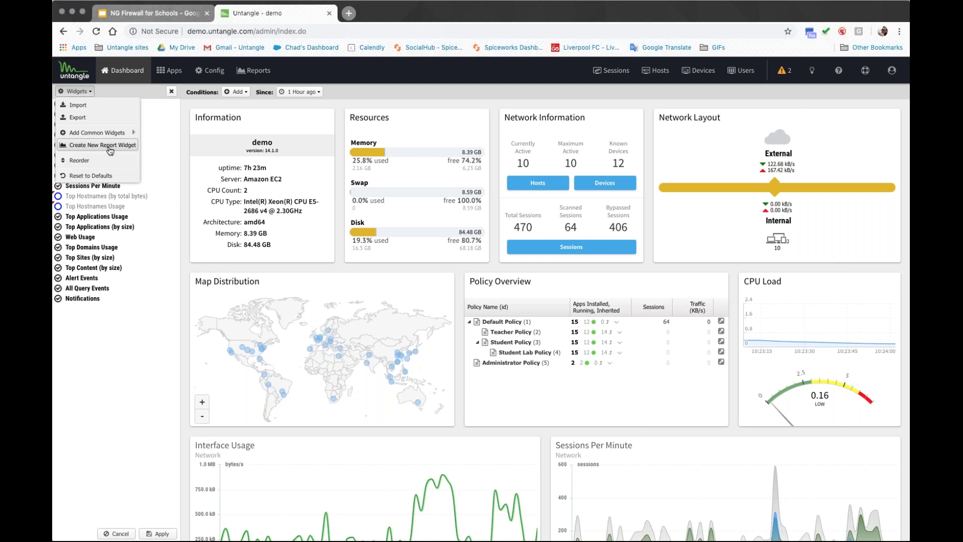
pyautogui.click(100, 200)
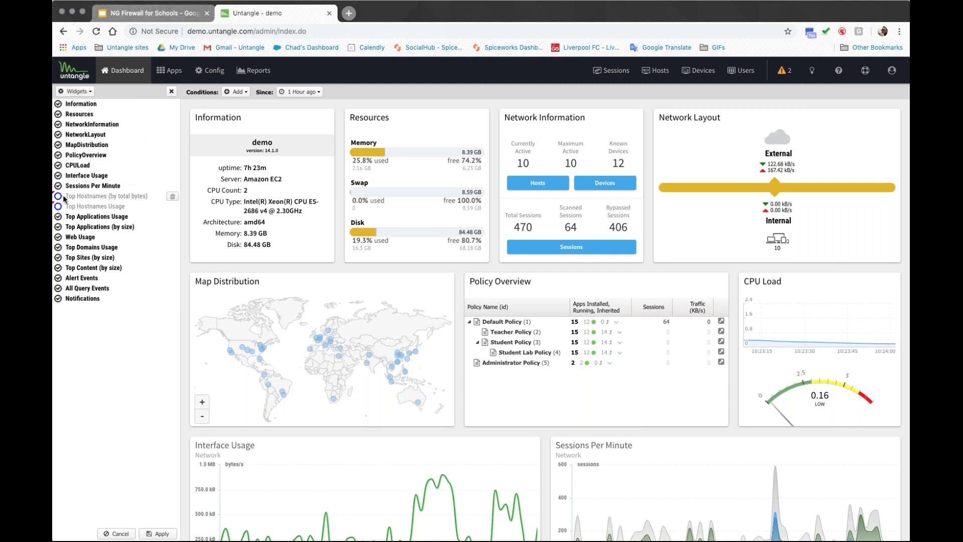
pyautogui.click(59, 196)
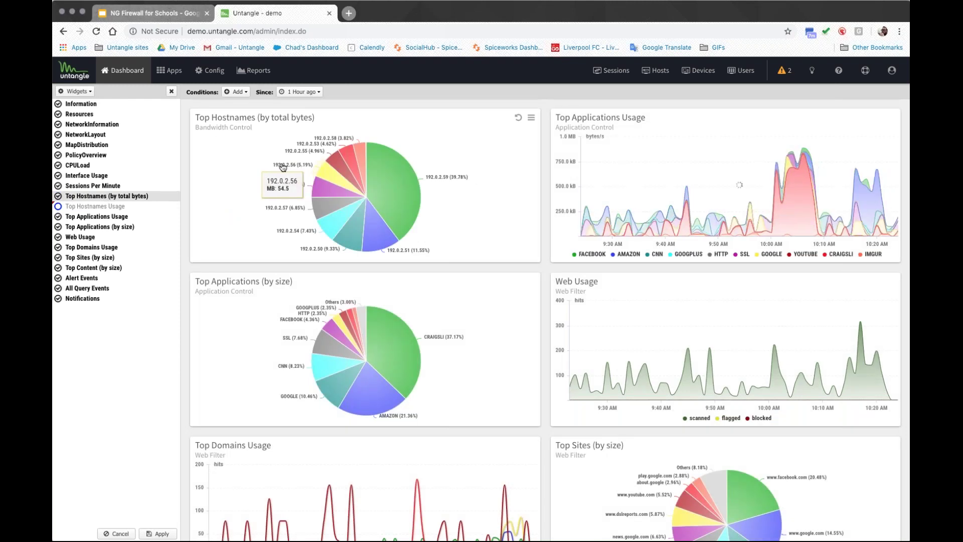
pyautogui.click(58, 196)
pyautogui.click(77, 91)
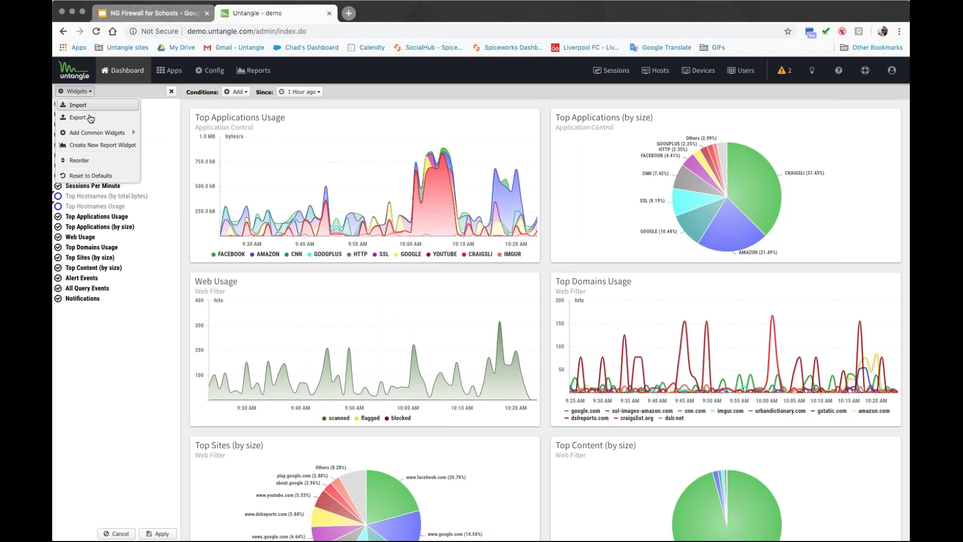
# Step: Browse the 'usern' Web Filter and Bandwidth Control report widgets without adding one, then close the editor
pyautogui.click(138, 147)
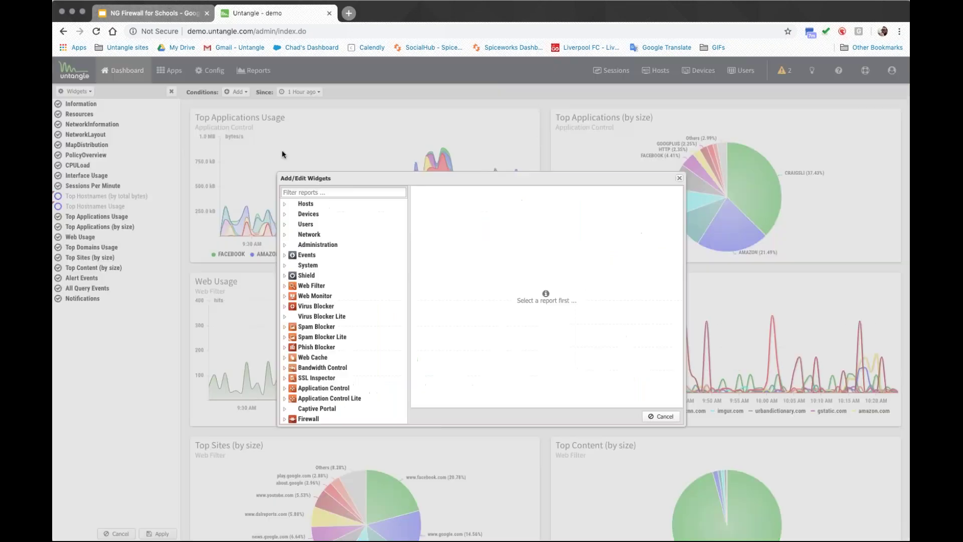
pyautogui.write('usern')
pyautogui.click(323, 214)
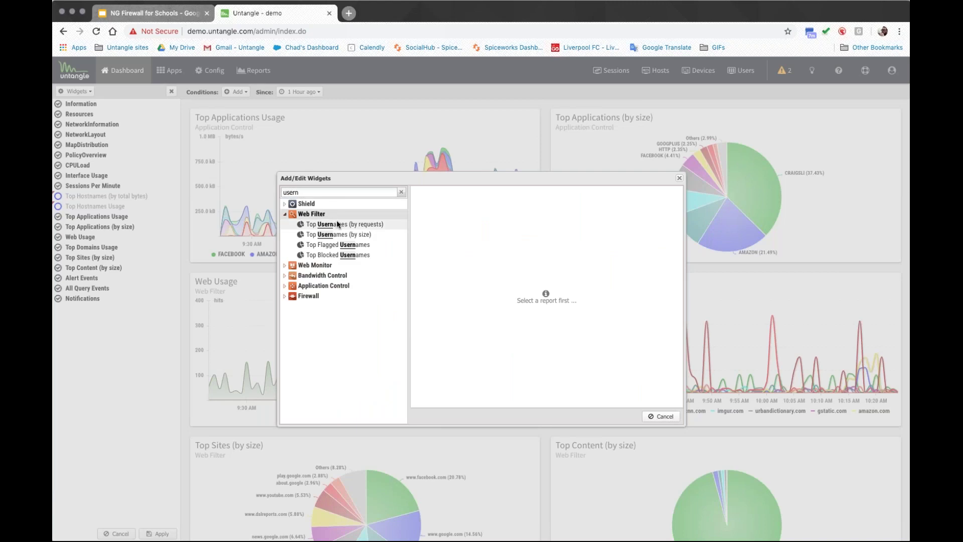
pyautogui.click(332, 276)
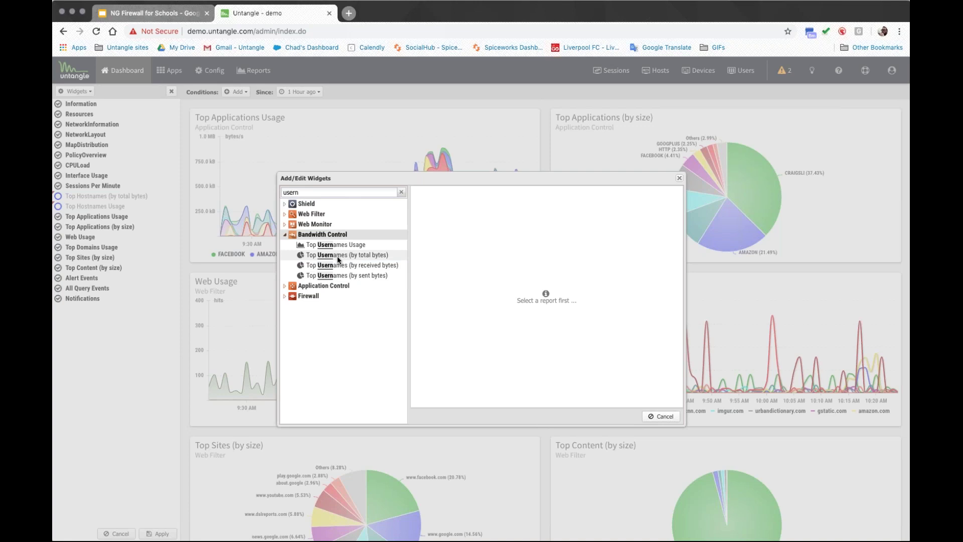
pyautogui.click(662, 416)
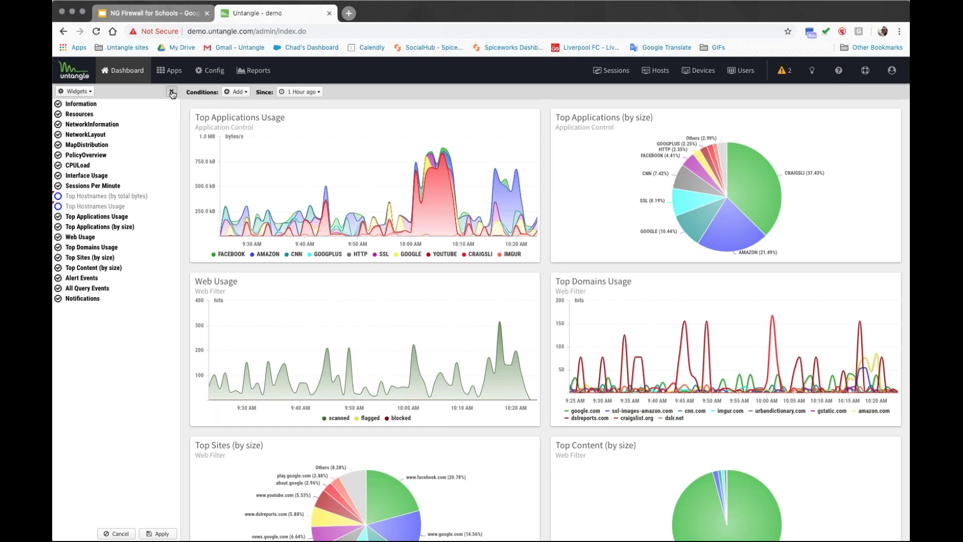
pyautogui.click(171, 91)
# Step: Glance at the filter columns and time periods, then open the Top Sites (by size) widget options
pyautogui.click(142, 93)
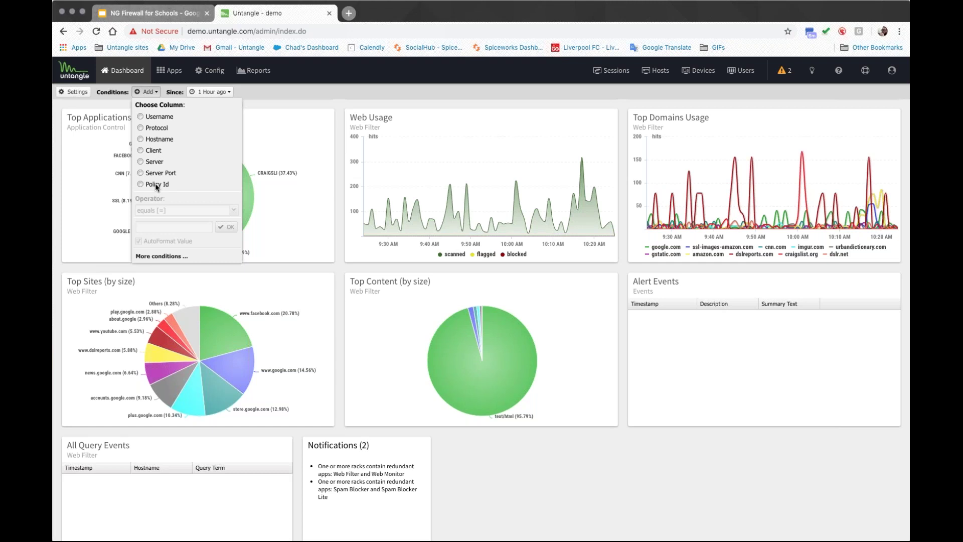
pyautogui.click(216, 91)
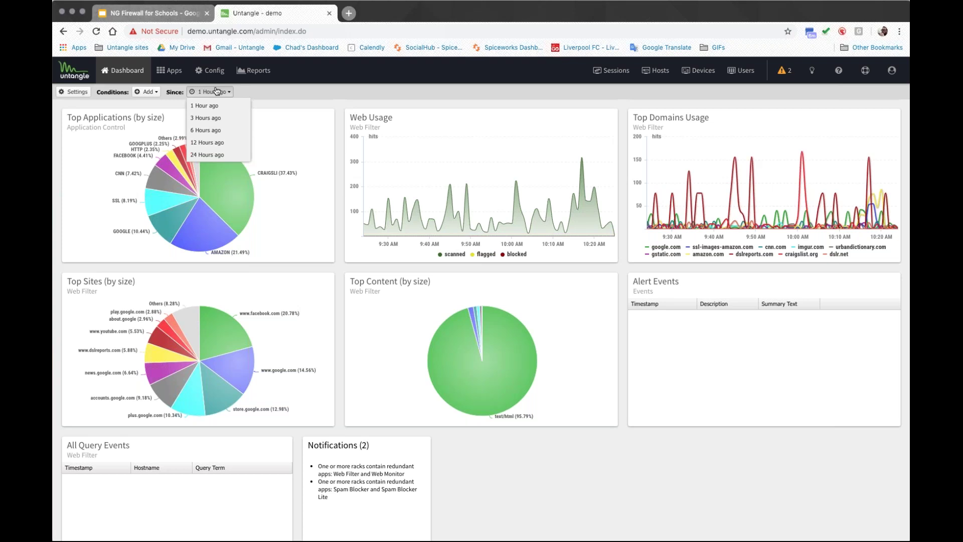
pyautogui.click(302, 268)
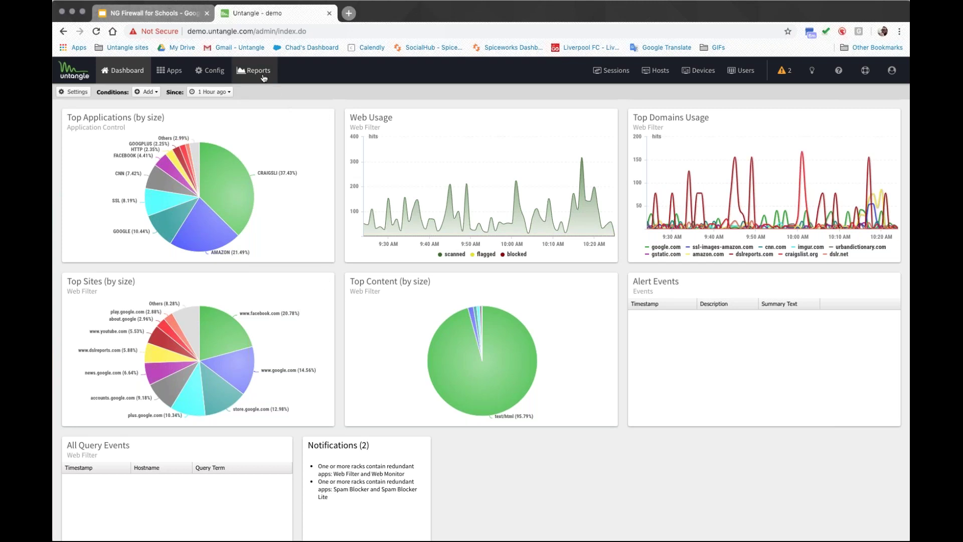
pyautogui.click(326, 283)
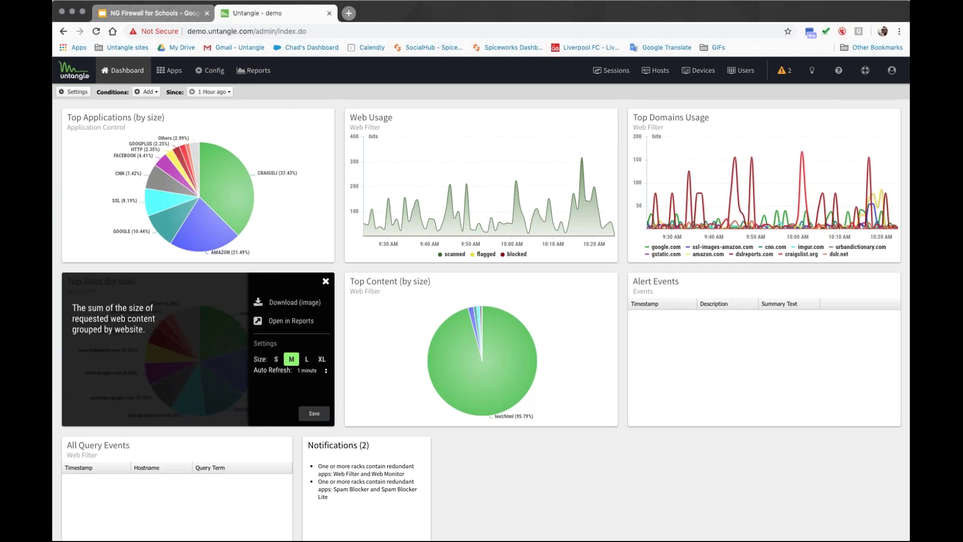
pyautogui.click(299, 322)
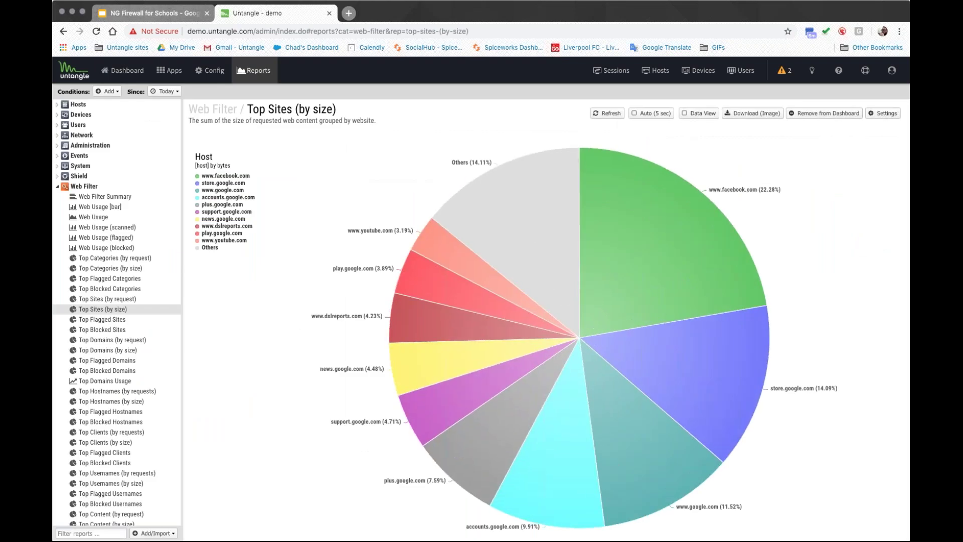
pyautogui.moveTo(357, 110); pyautogui.dragTo(245, 109)
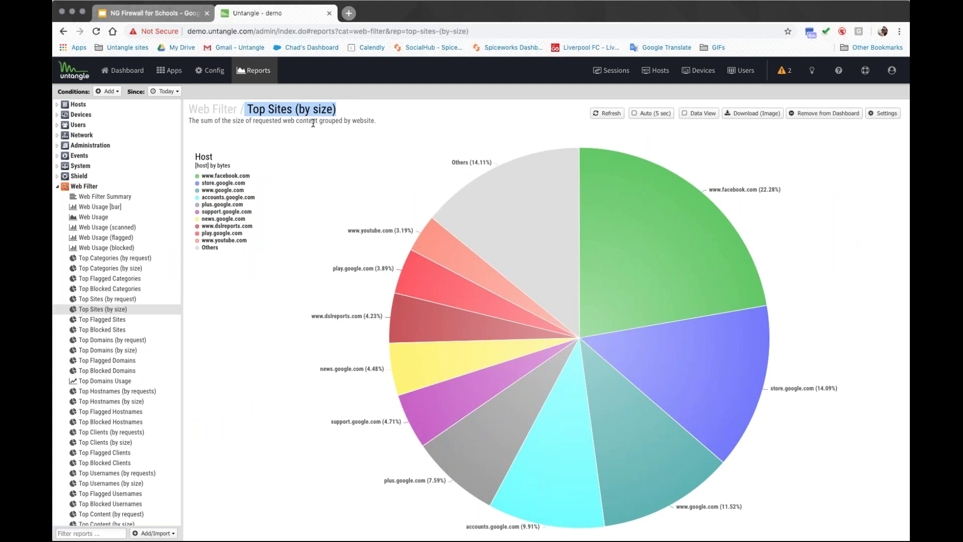
pyautogui.keyDown('shift'); pyautogui.click(334, 120); pyautogui.keyUp('shift')
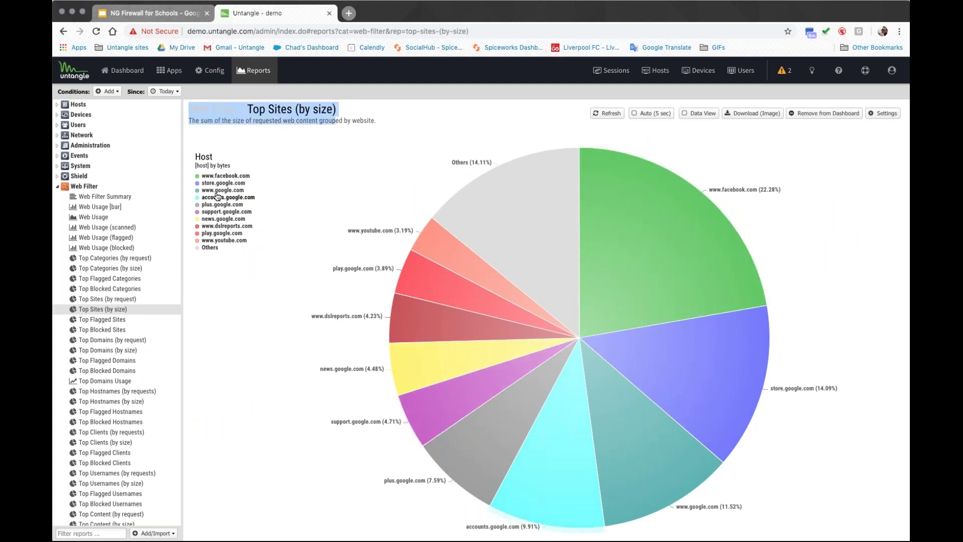
pyautogui.click(215, 248)
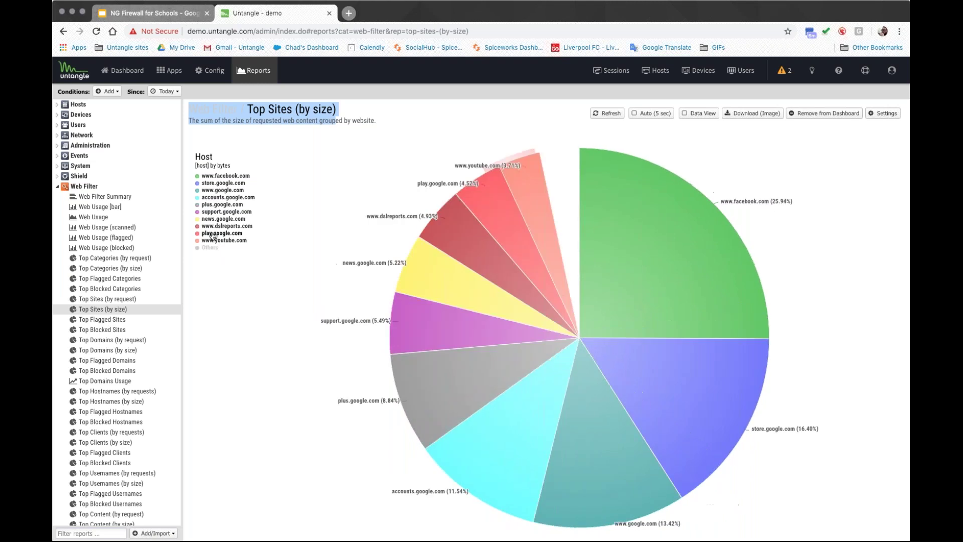
pyautogui.click(216, 226)
pyautogui.click(215, 211)
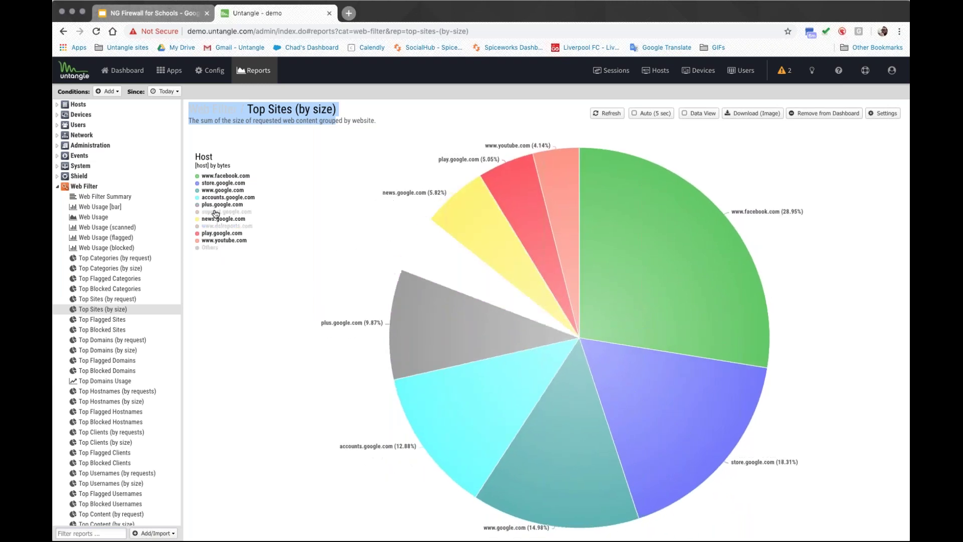
pyautogui.click(216, 198)
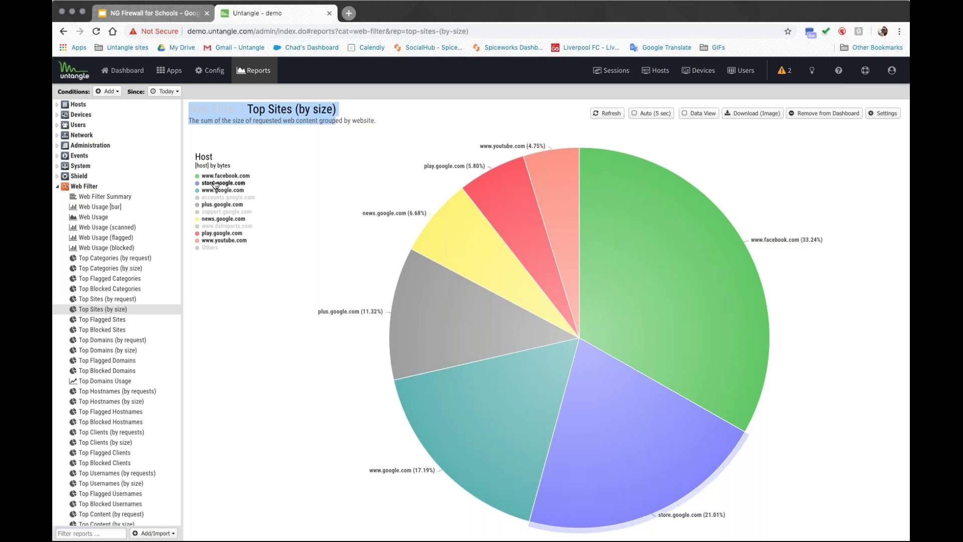
# Step: Keep the report period at Today and open the report's settings editor
pyautogui.click(174, 93)
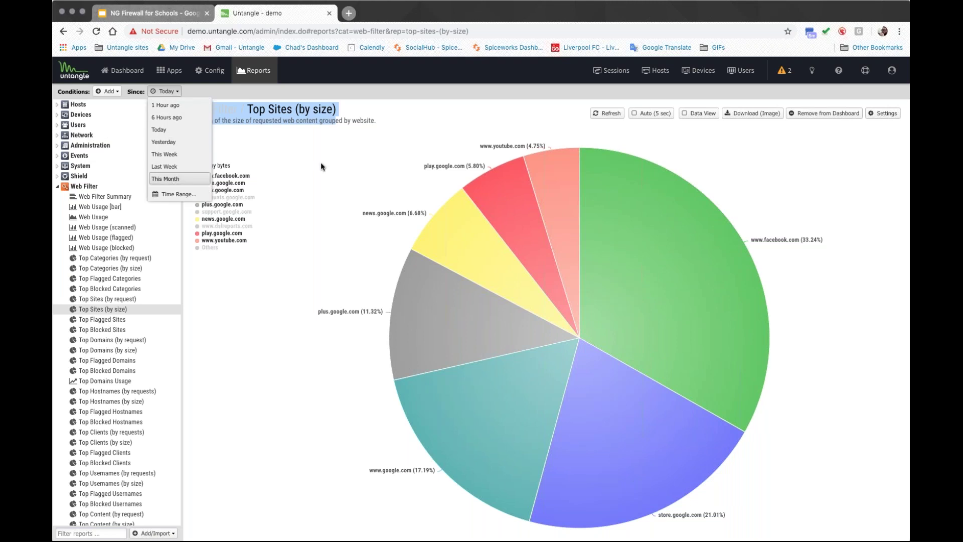
pyautogui.click(776, 159)
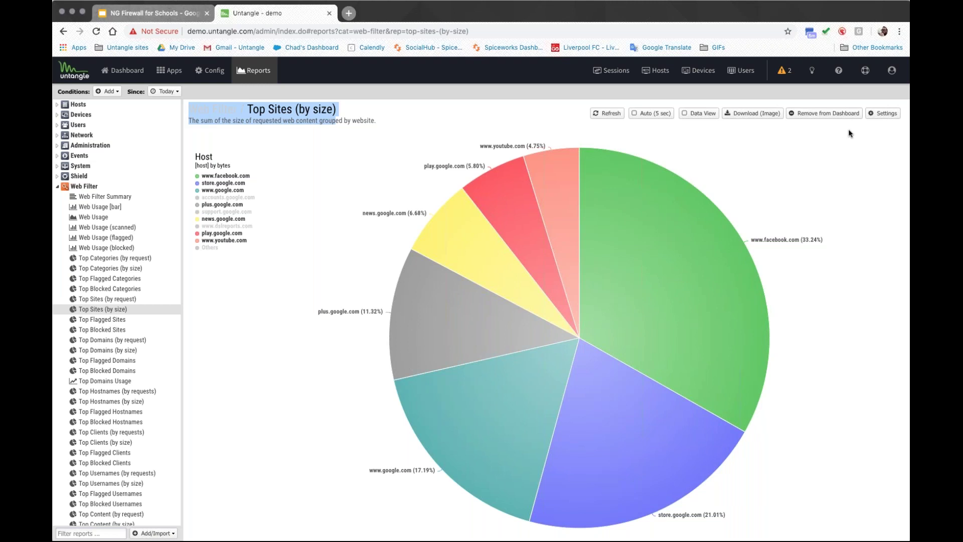
pyautogui.click(882, 113)
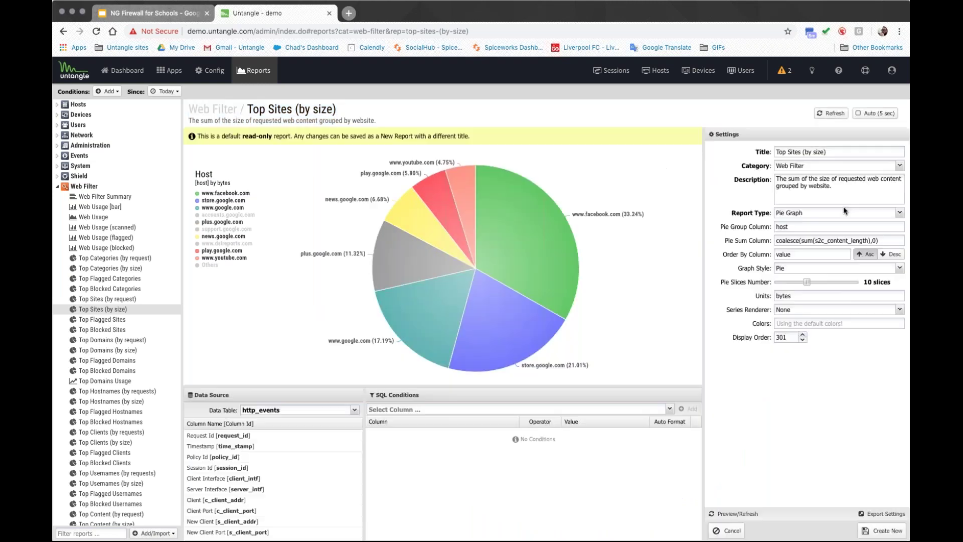
# Step: Glance at the SQL condition columns, then return to the reports overview and its totals
pyautogui.click(669, 409)
pyautogui.scroll(-8, 622, 325)
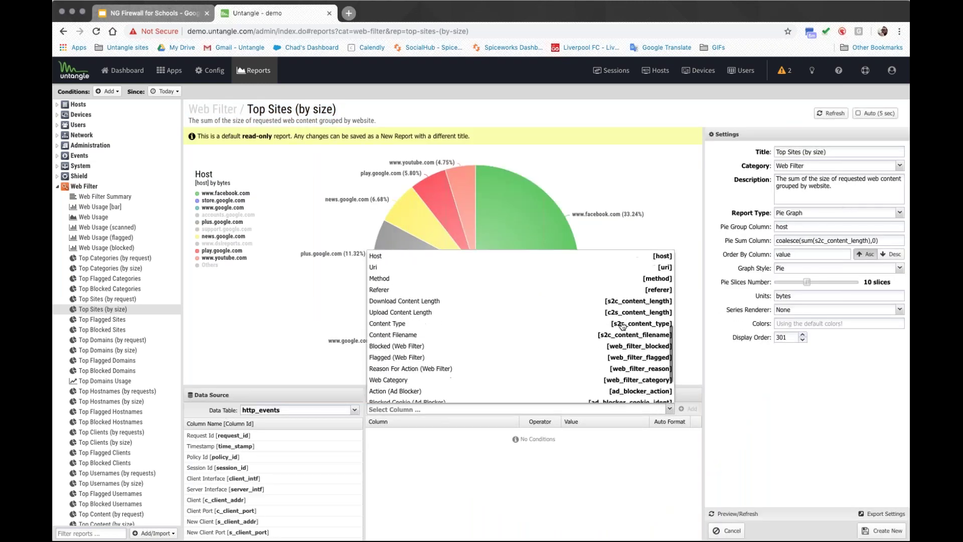
pyautogui.click(246, 71)
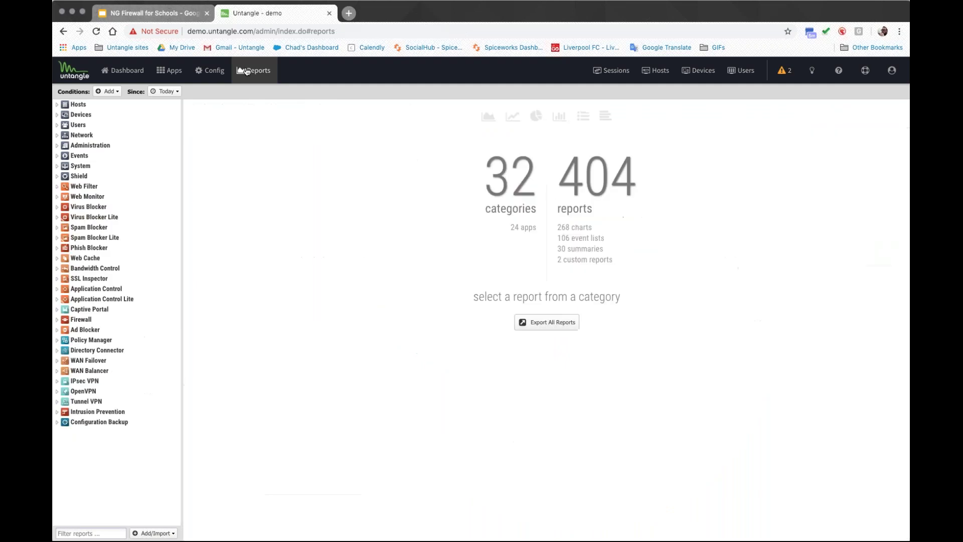
pyautogui.moveTo(596, 133); pyautogui.dragTo(635, 176)
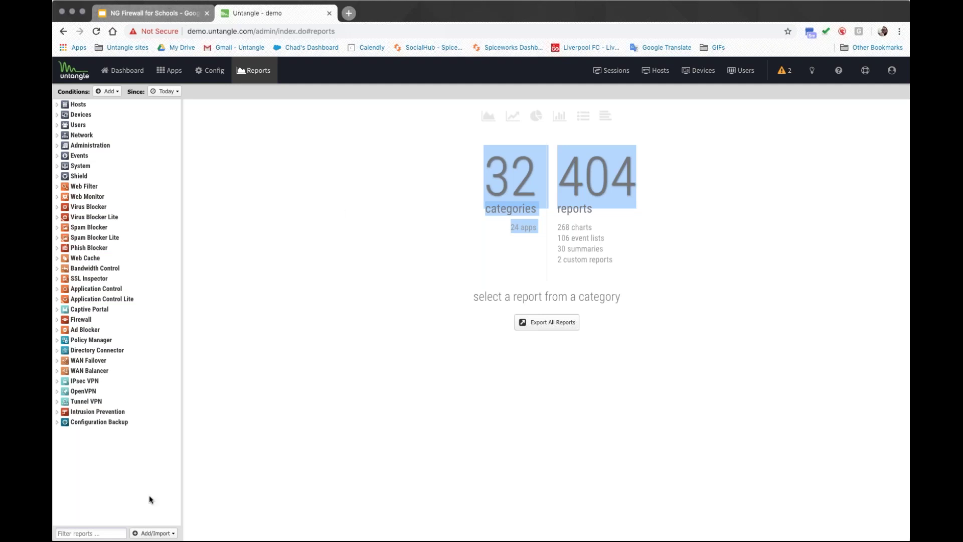
# Step: Filter reports for 'top sites' and open the Web Filter Top Sites (by request) chart
pyautogui.click(100, 531)
pyautogui.write('top sites')
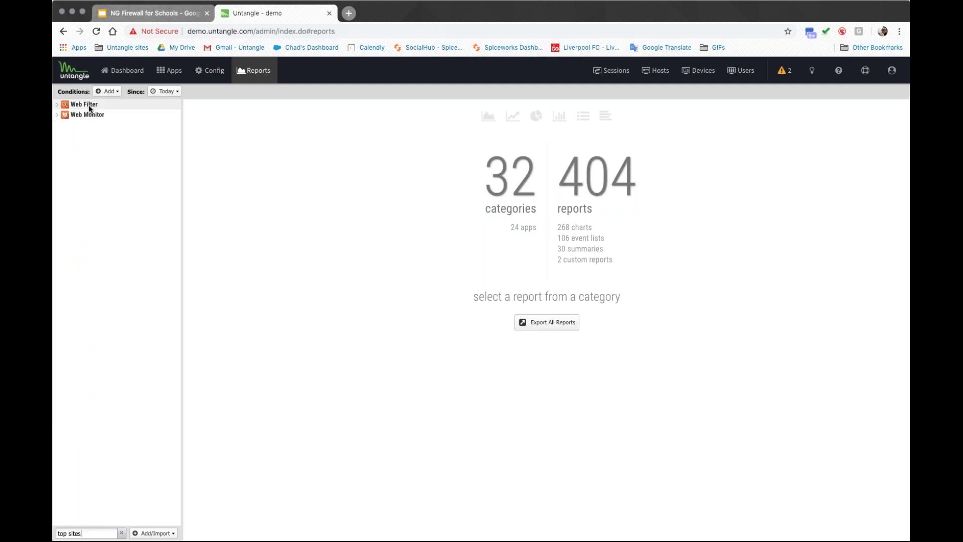
pyautogui.click(89, 105)
pyautogui.click(100, 115)
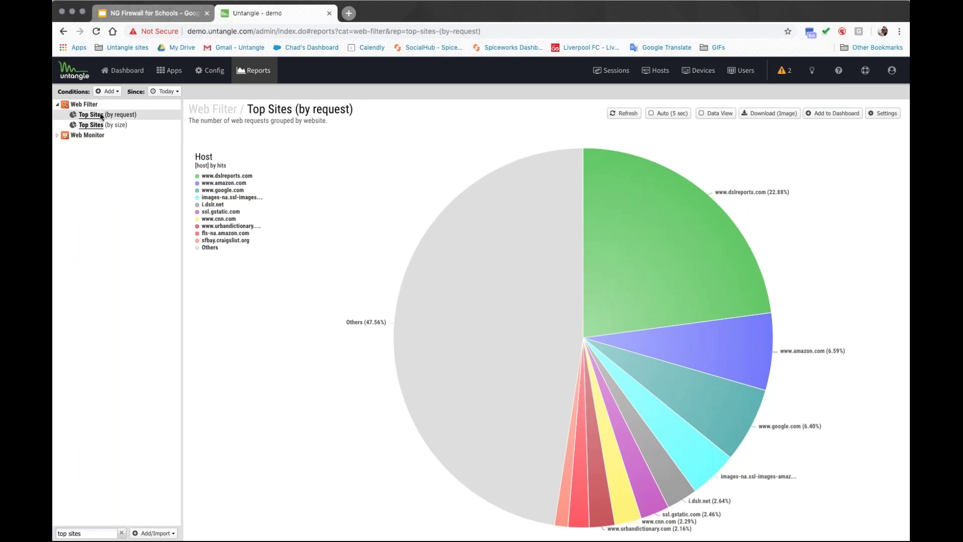
pyautogui.click(166, 533)
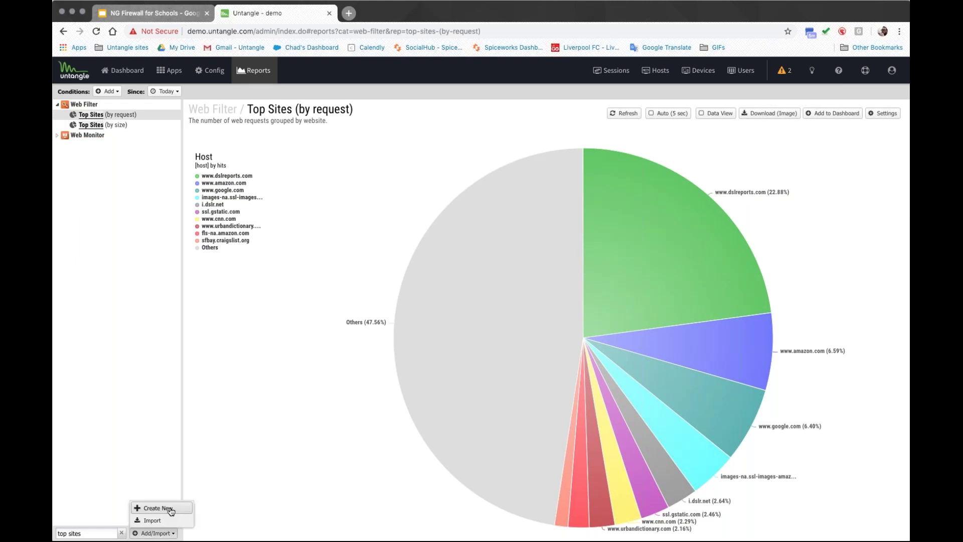
pyautogui.click(172, 508)
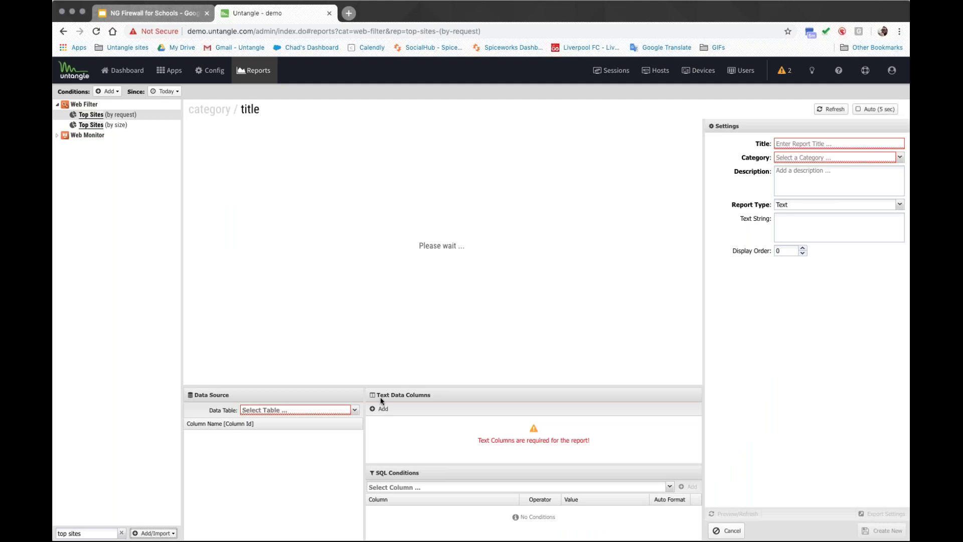
pyautogui.click(354, 409)
pyautogui.scroll(-5, 312, 344)
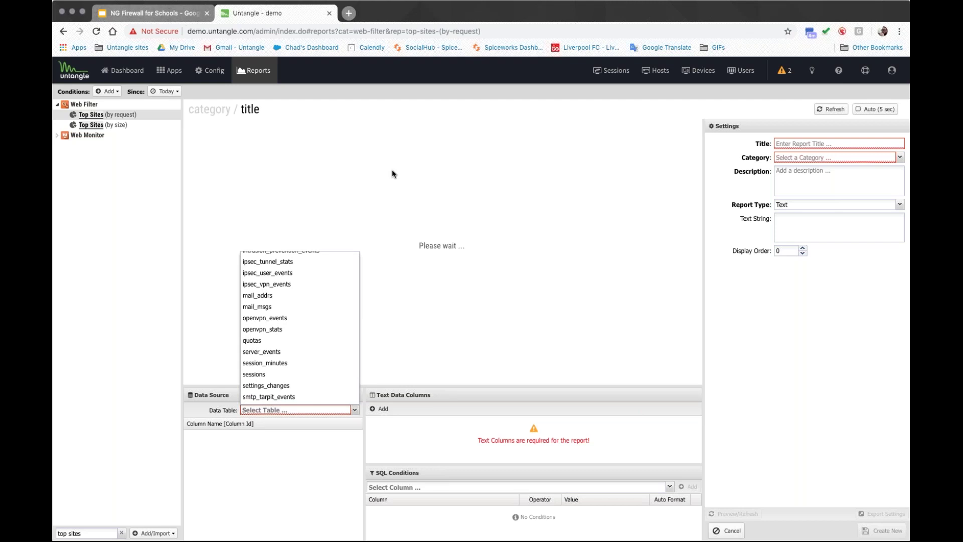
pyautogui.click(728, 530)
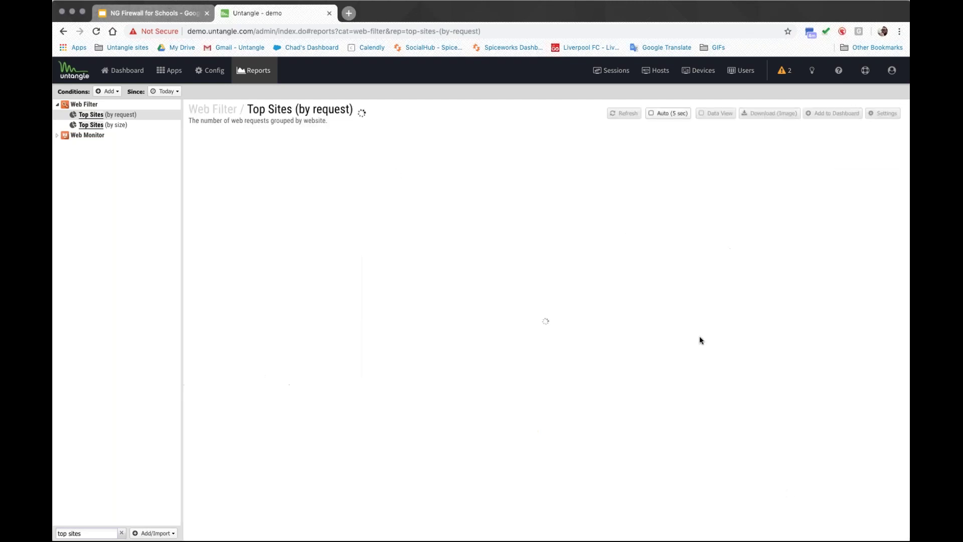
# Step: Return to Reports, clear the 'top sites' filter, and switch to the Sessions view
pyautogui.click(253, 73)
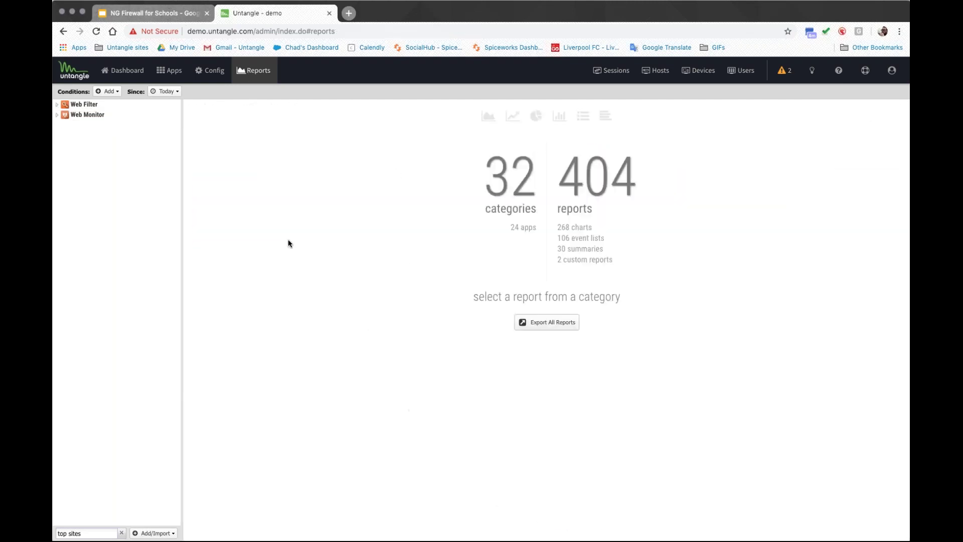
pyautogui.click(121, 533)
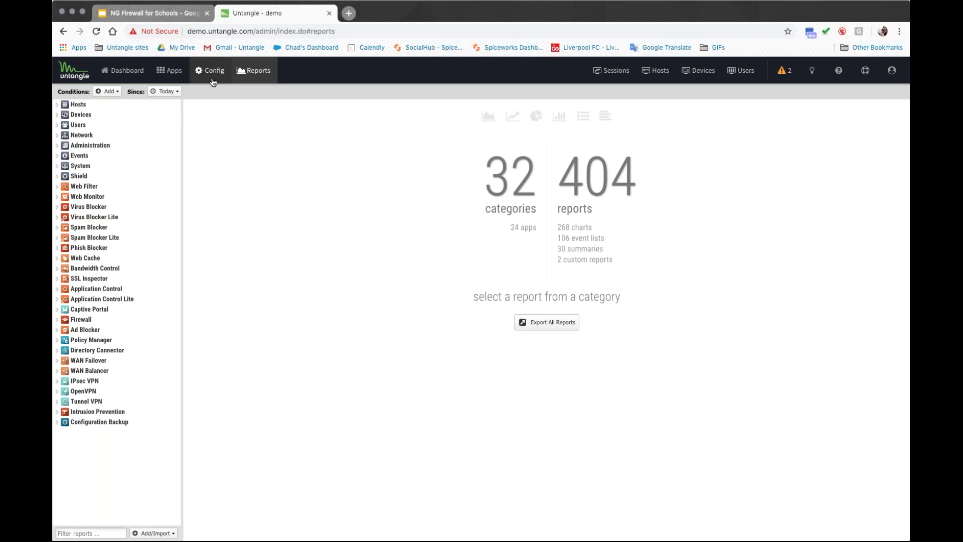
pyautogui.click(609, 73)
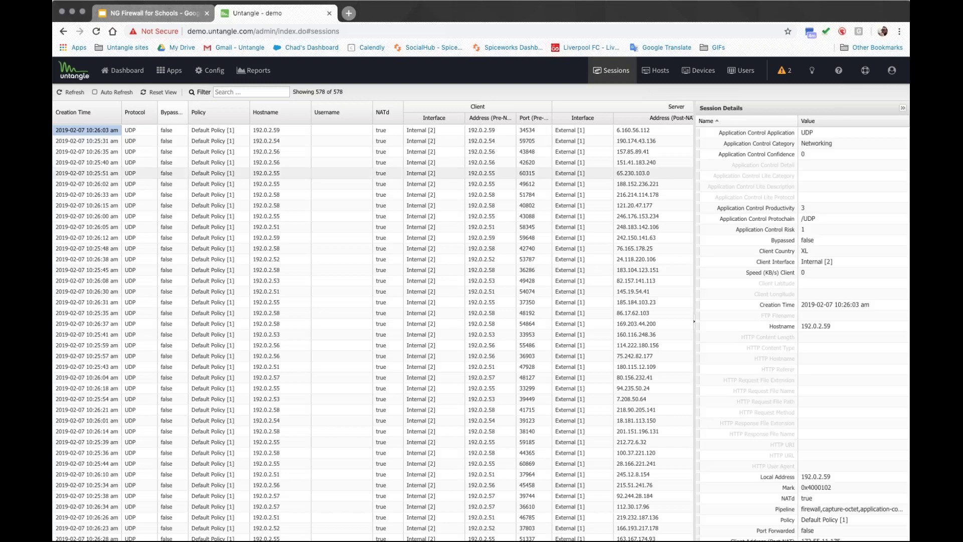
# Step: Browse the sessions grid's column options, then collapse Session Details to reveal more columns
pyautogui.click(548, 106)
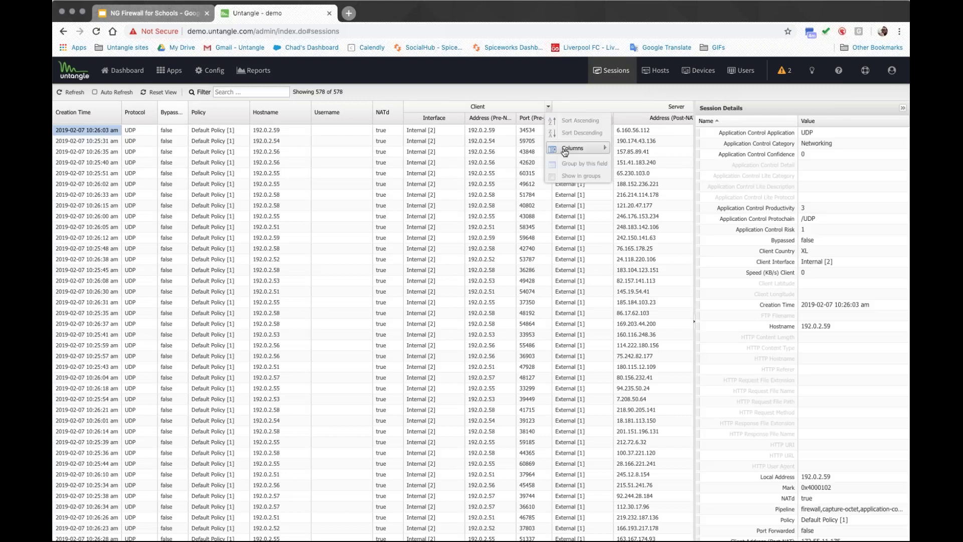
pyautogui.moveTo(564, 153)
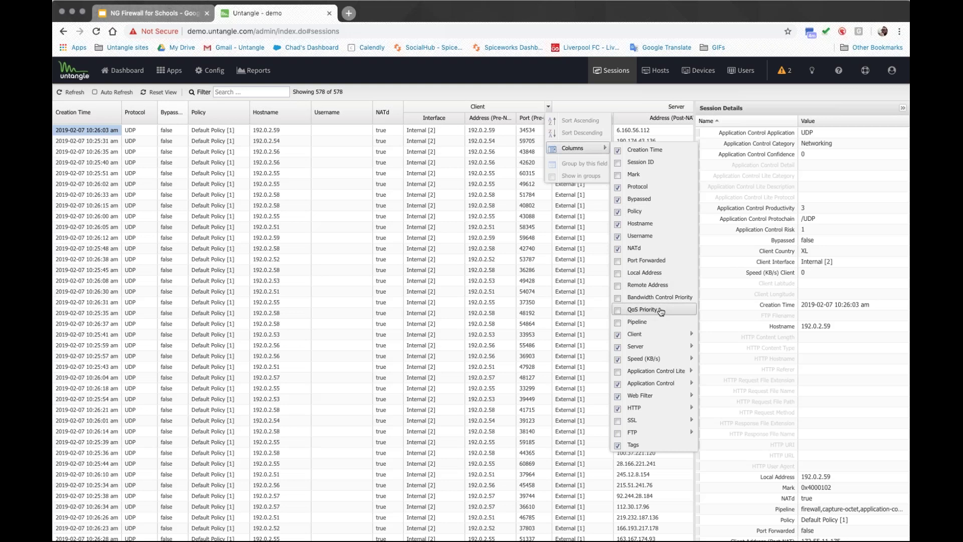
pyautogui.moveTo(659, 426)
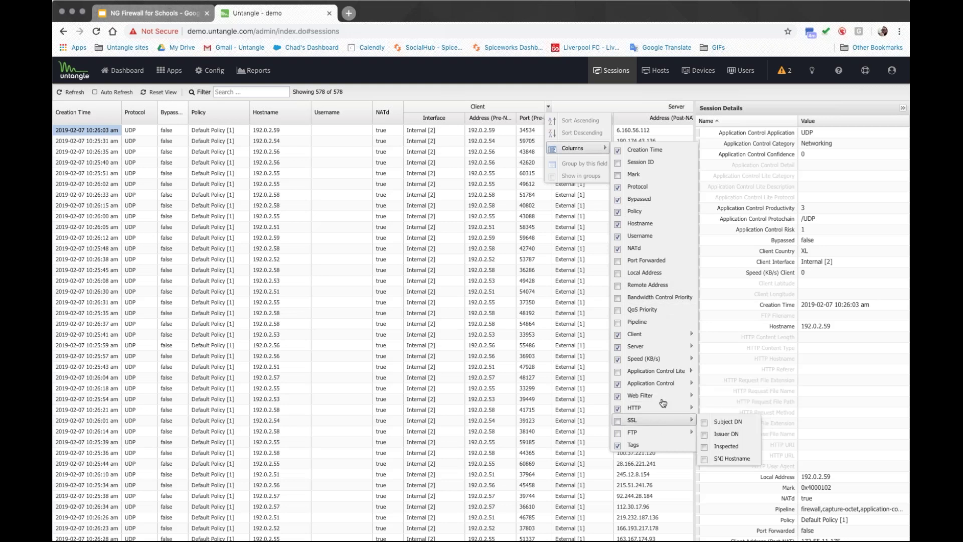
pyautogui.scroll(-5, 751, 315)
pyautogui.scroll(-5, 751, 315)
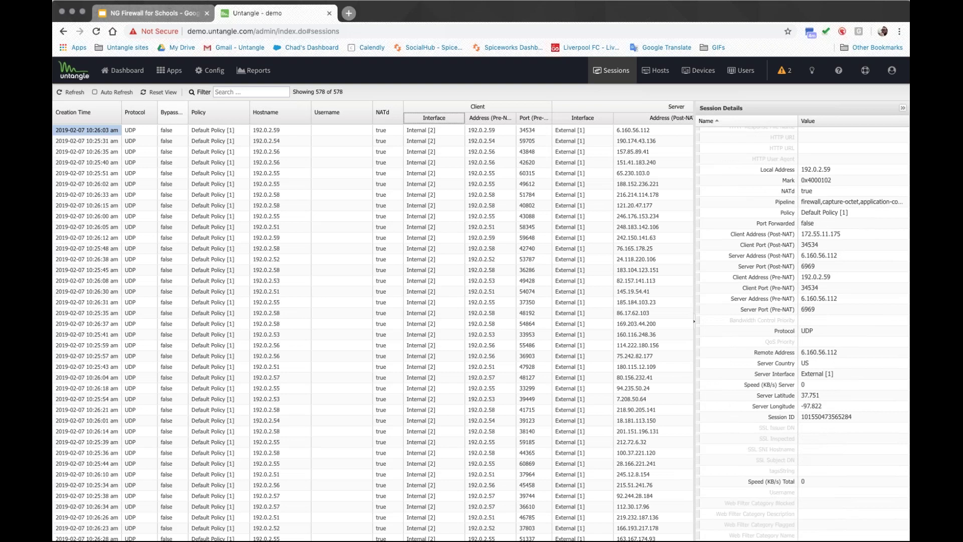
pyautogui.click(902, 108)
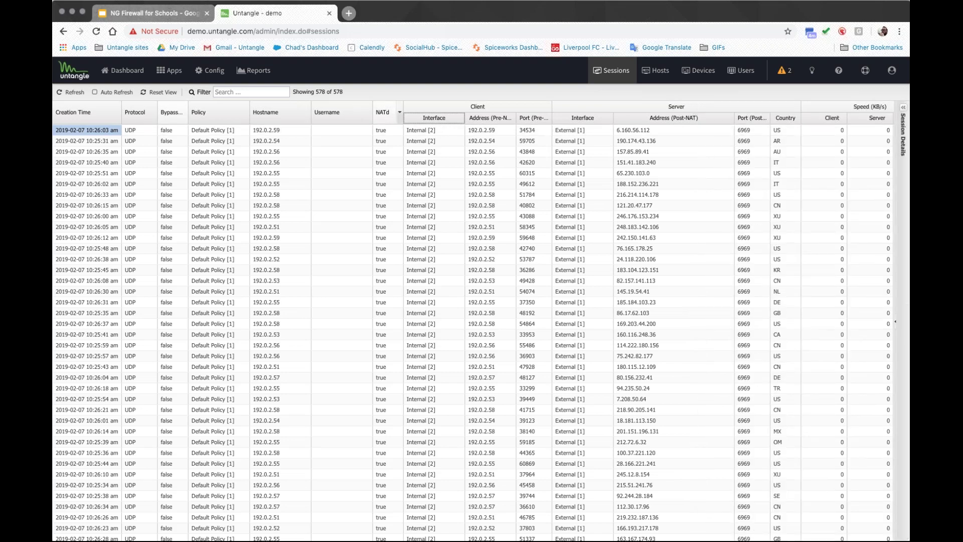
pyautogui.click(669, 71)
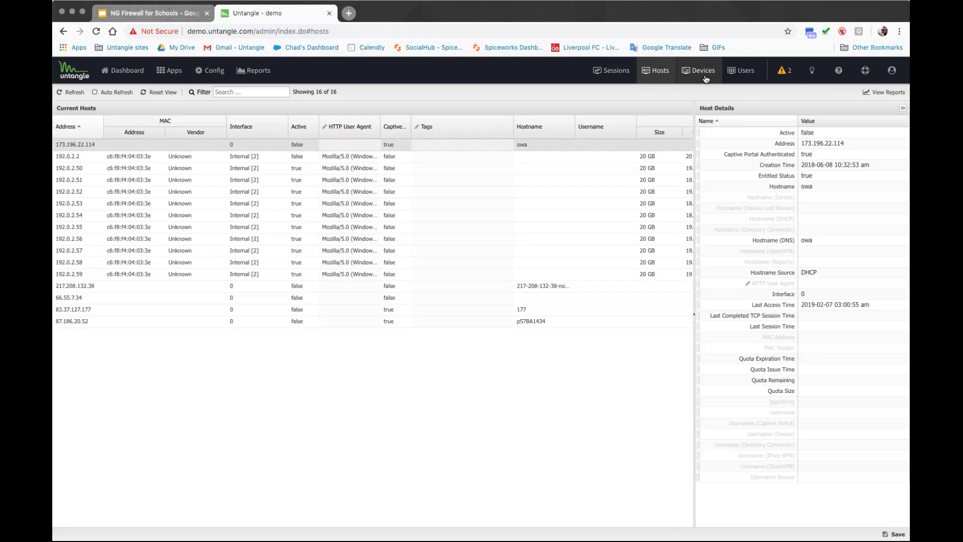
# Step: Tag device 62:95:3c:68:78:a9 as NSFW with an expiration time in the Devices list
pyautogui.click(704, 75)
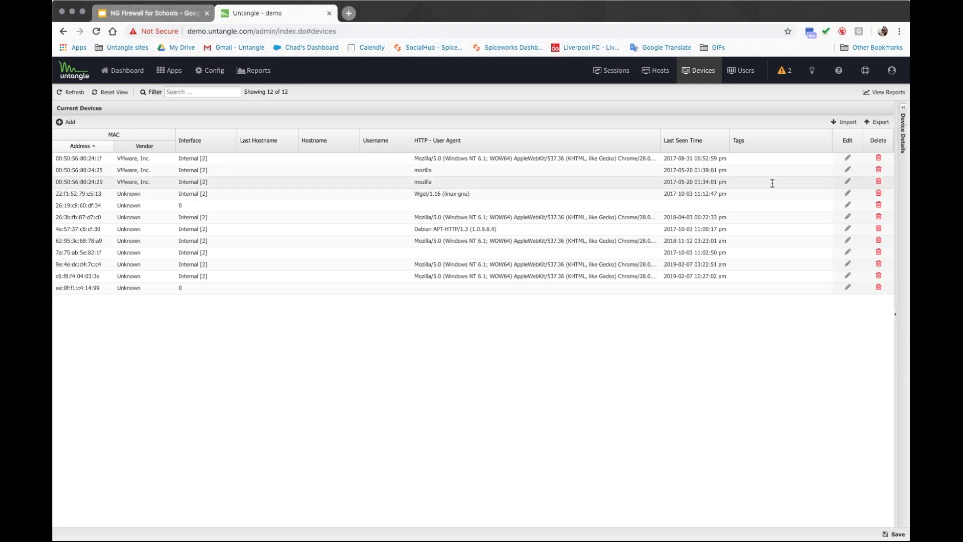
pyautogui.click(776, 241)
pyautogui.click(660, 315)
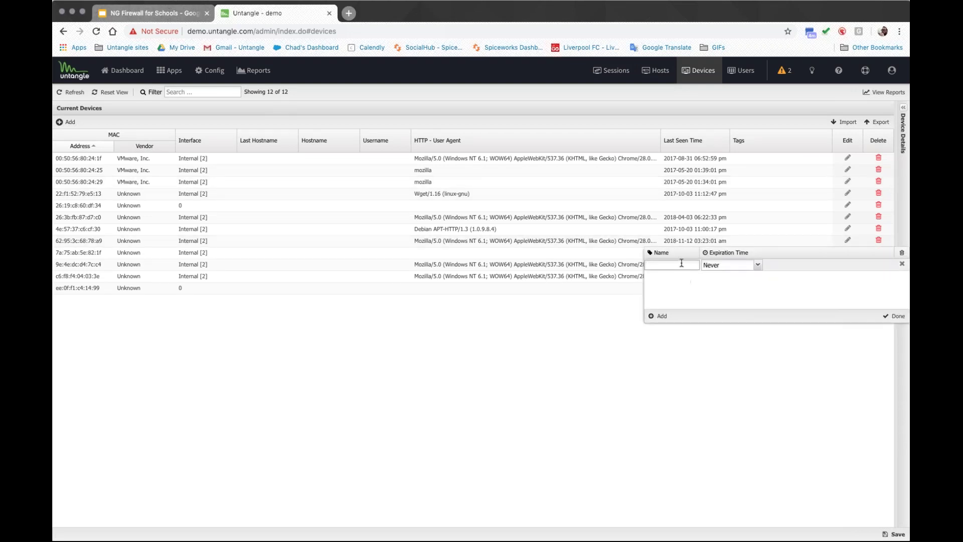
pyautogui.write('NSFW')
pyautogui.click(757, 265)
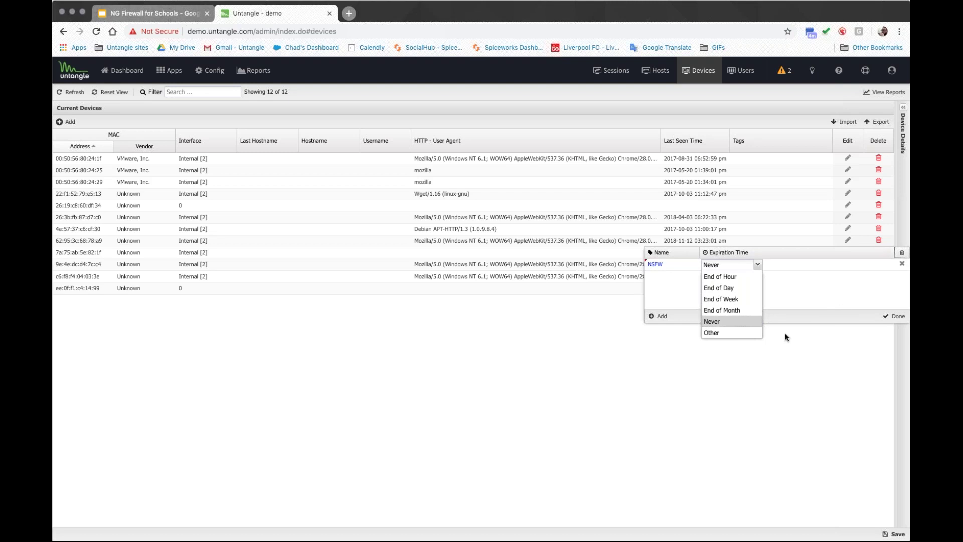
pyautogui.click(892, 315)
pyautogui.click(199, 71)
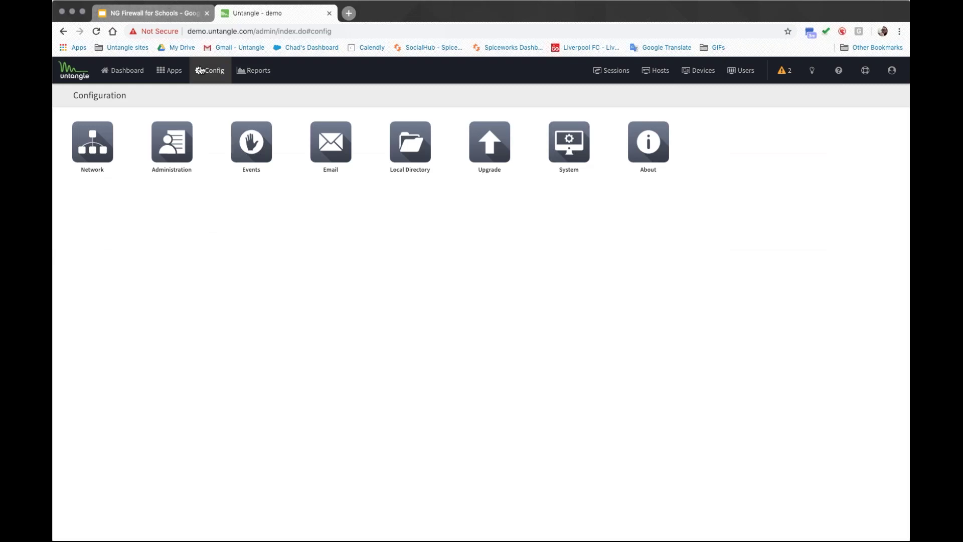
# Step: Run a traceroute to 8.8.8.8 from the Network settings' Troubleshooting tests
pyautogui.click(94, 160)
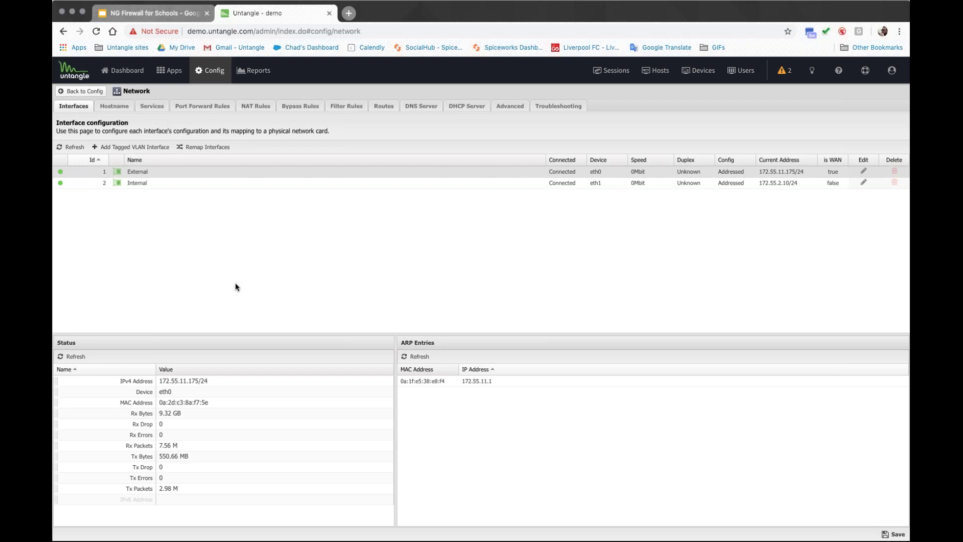
pyautogui.click(552, 106)
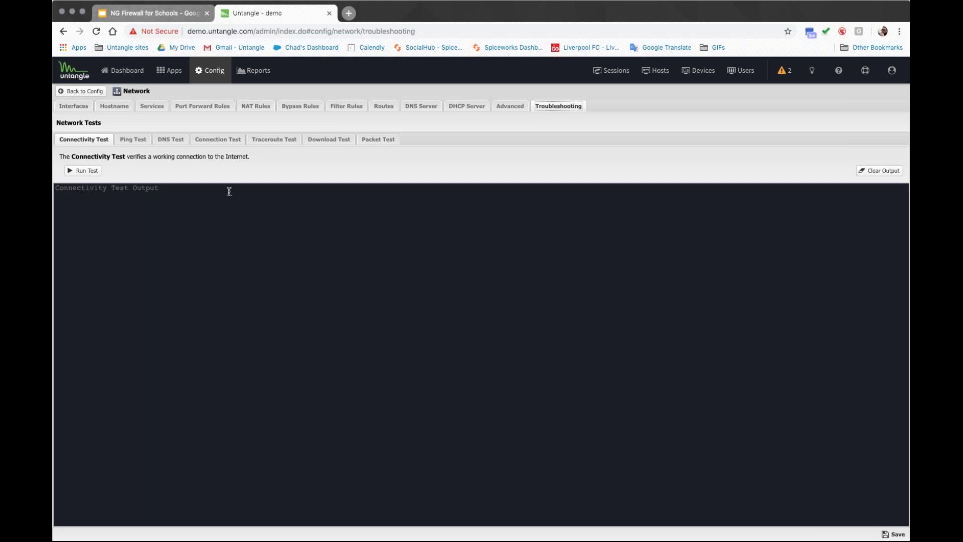
pyautogui.click(142, 140)
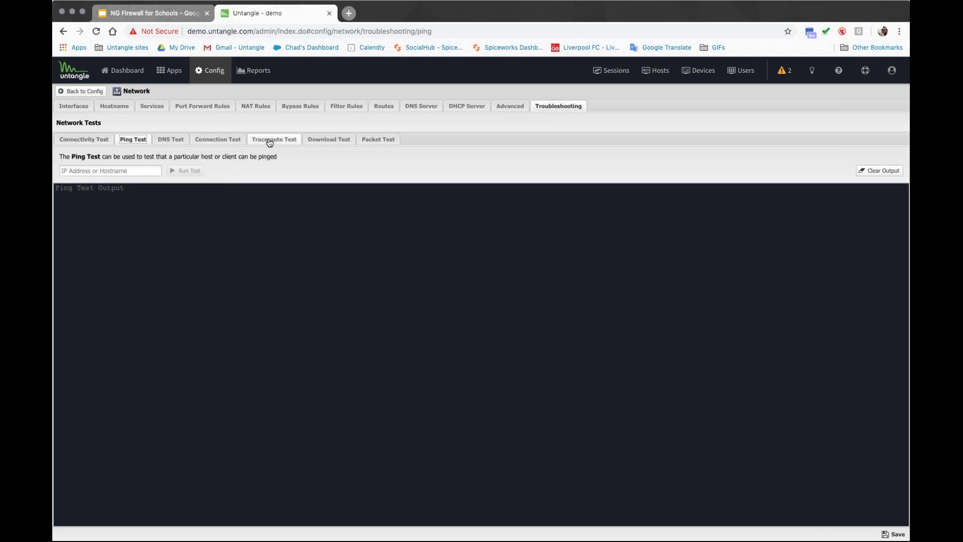
pyautogui.click(273, 139)
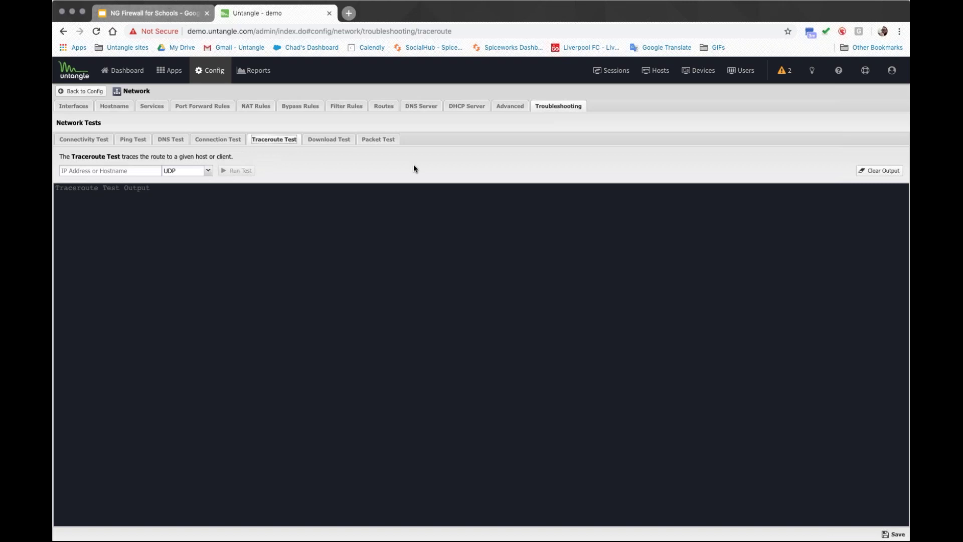
pyautogui.click(116, 171)
pyautogui.write('8.8.8.8')
pyautogui.click(237, 170)
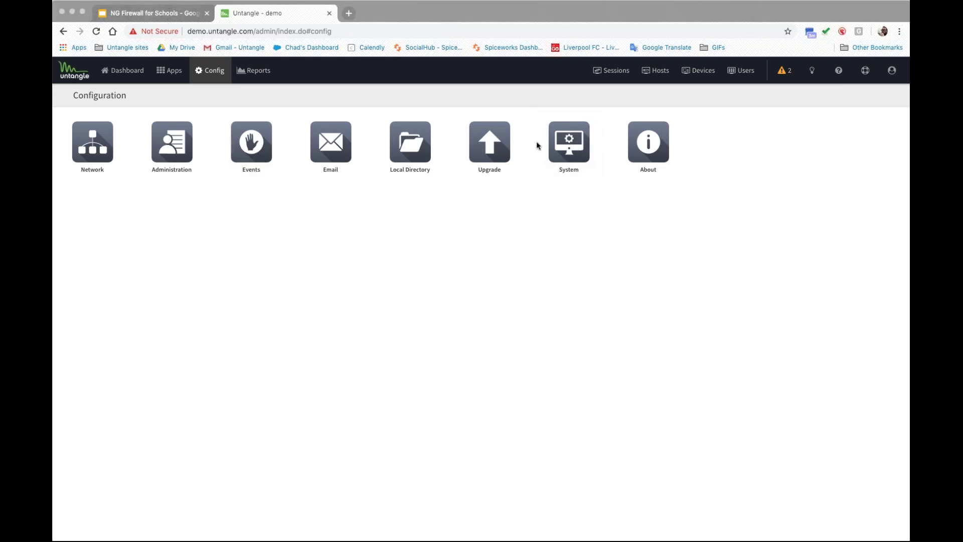
pyautogui.click(409, 146)
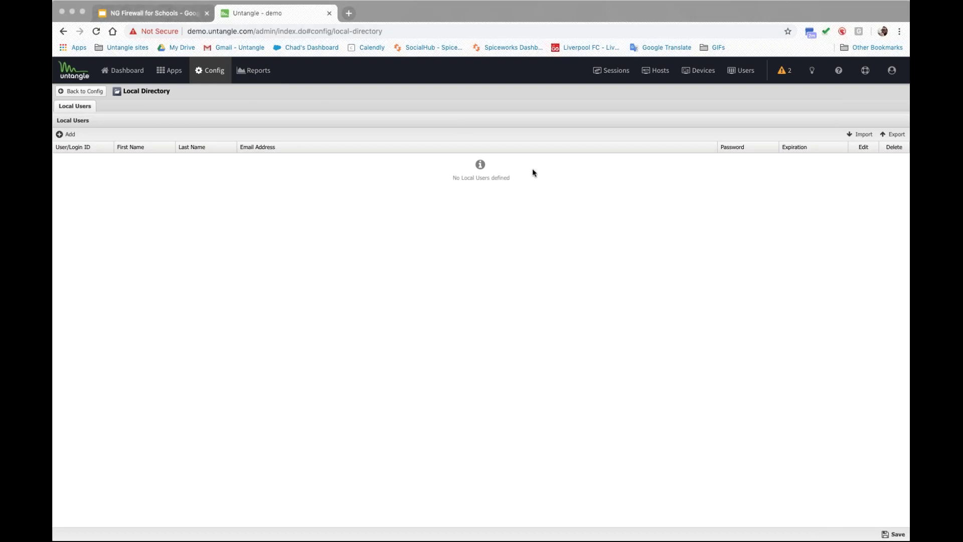
# Step: Reload the admin console on the #config/local-directory page
pyautogui.press('super+r')
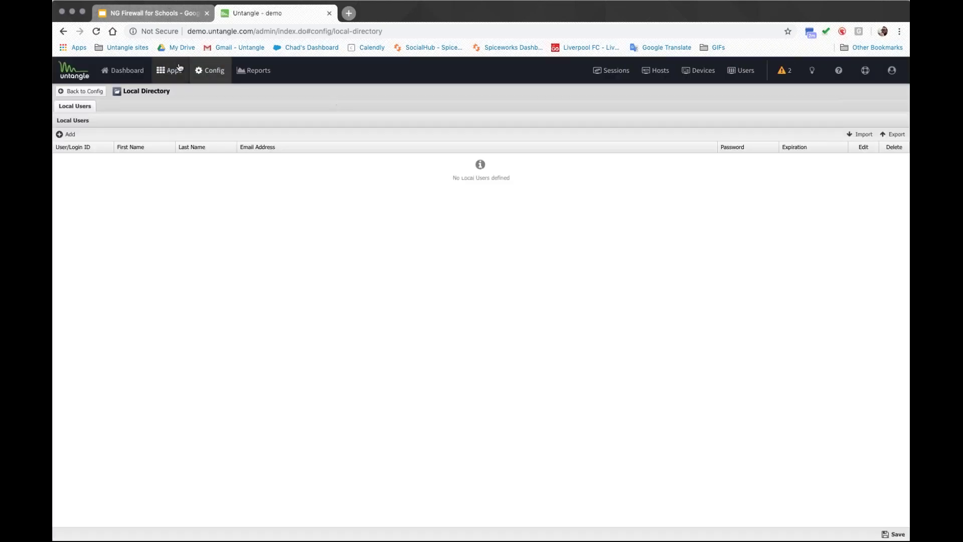
# Step: Show the Default Policy's Apps page with its installed and service app tiles
pyautogui.click(175, 72)
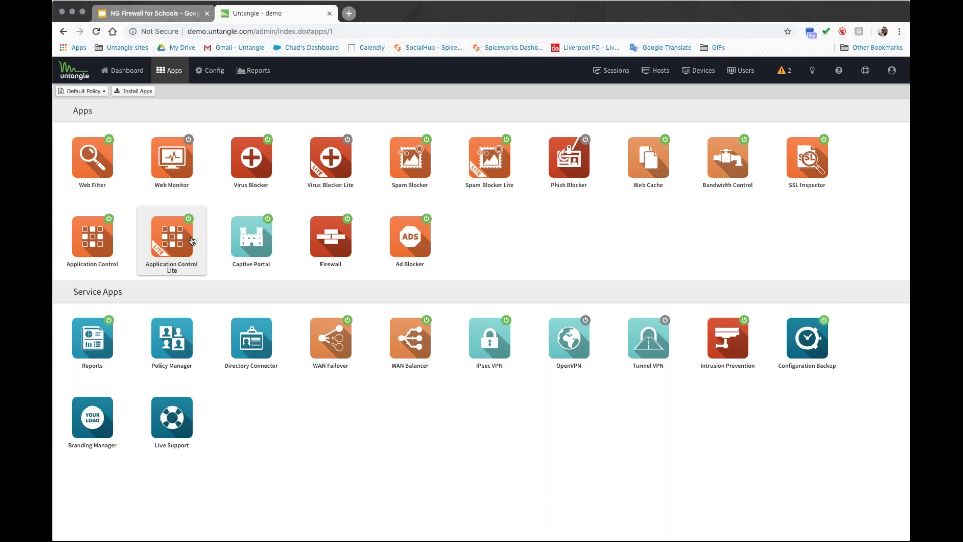
pyautogui.moveTo(127, 293); pyautogui.dragTo(73, 292)
pyautogui.click(136, 296)
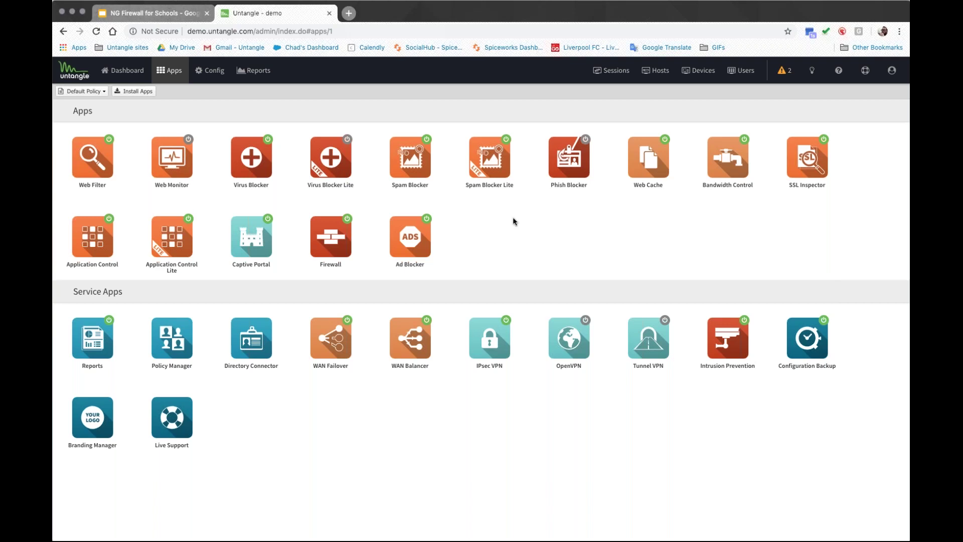
# Step: Open Web Filter's Categories list, briefly filter it, then switch to Site Lookup
pyautogui.click(92, 158)
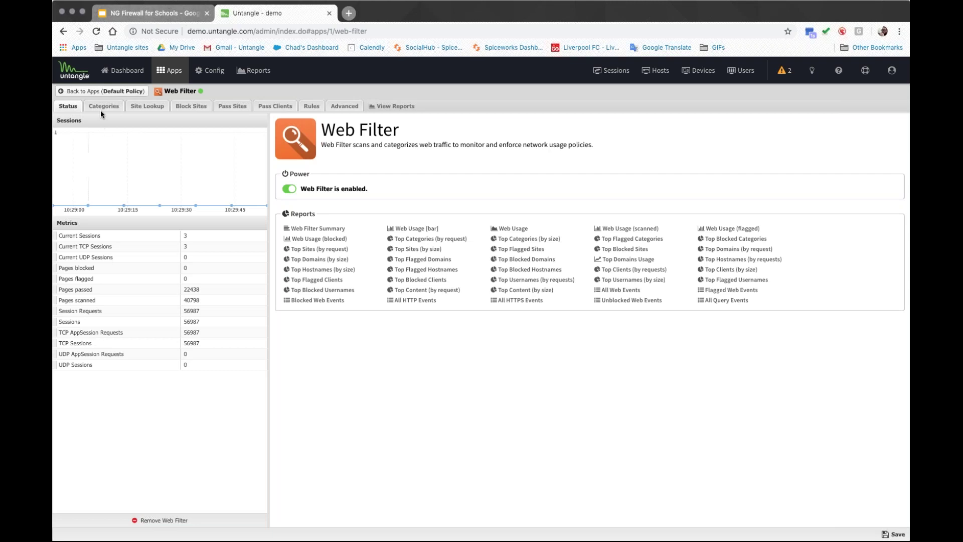
pyautogui.click(100, 105)
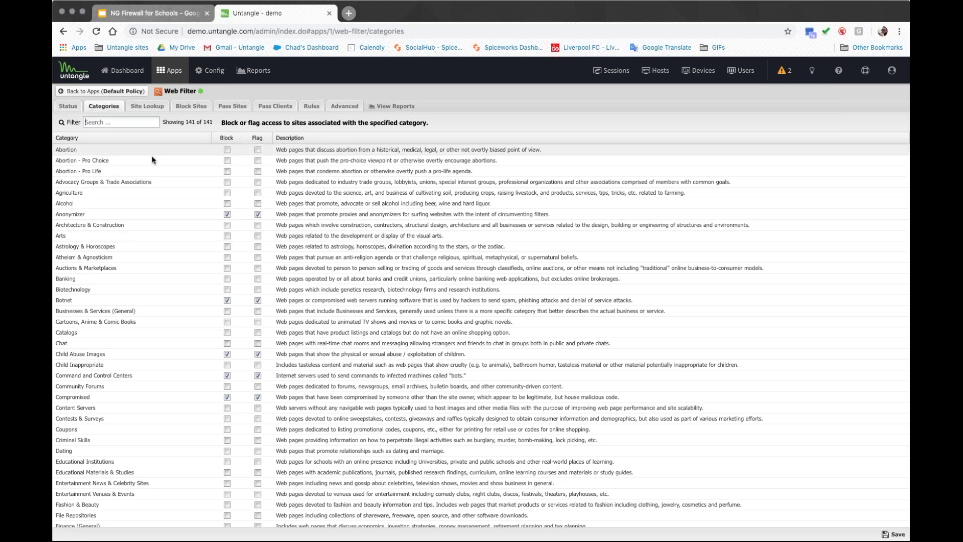
pyautogui.write('twitt')
pyautogui.press('BackSpace')
pyautogui.press('BackSpace')
pyautogui.press('BackSpace')
pyautogui.press('BackSpace')
pyautogui.press('BackSpace')
pyautogui.click(148, 107)
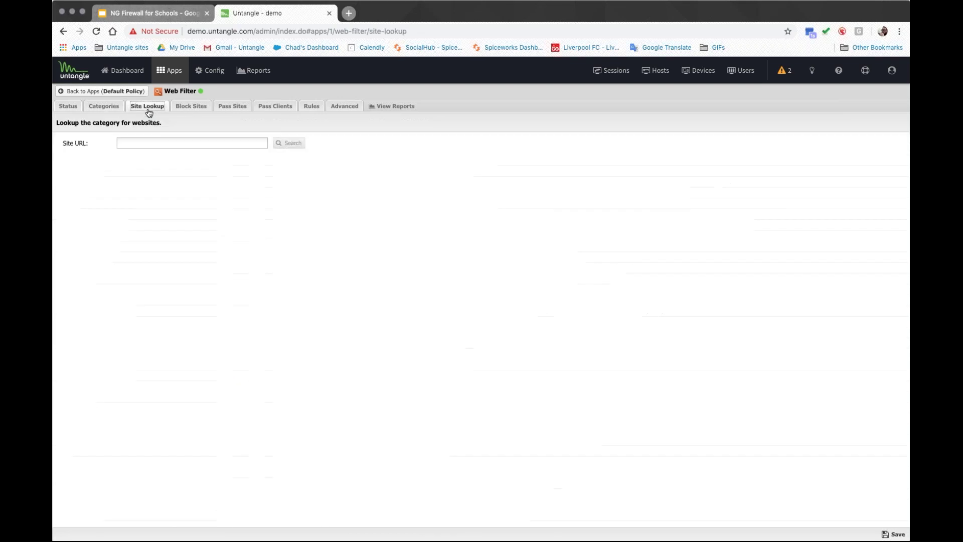
# Step: Look up twitter.com, which is categorized as Social Networking
pyautogui.click(176, 142)
pyautogui.write('twitter.com')
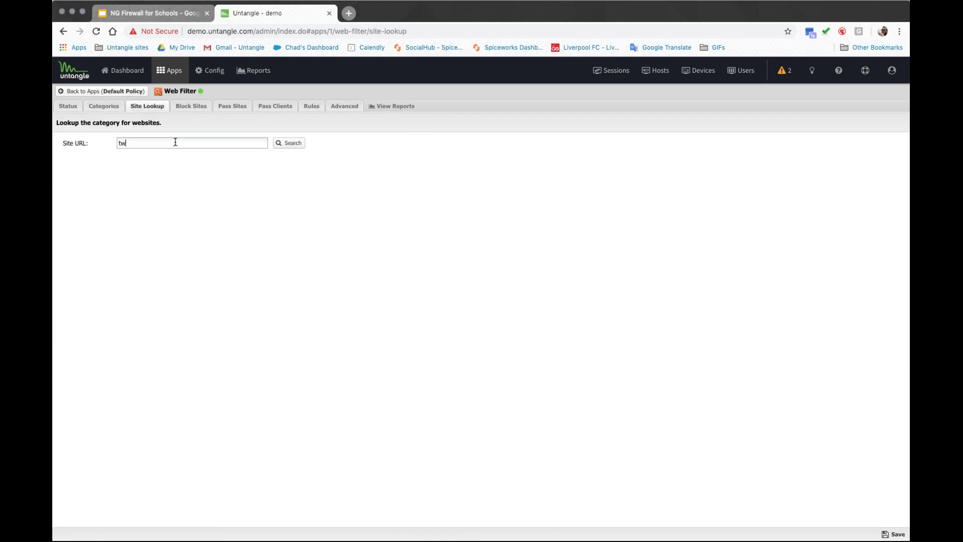
pyautogui.click(294, 145)
pyautogui.moveTo(200, 175); pyautogui.dragTo(129, 176)
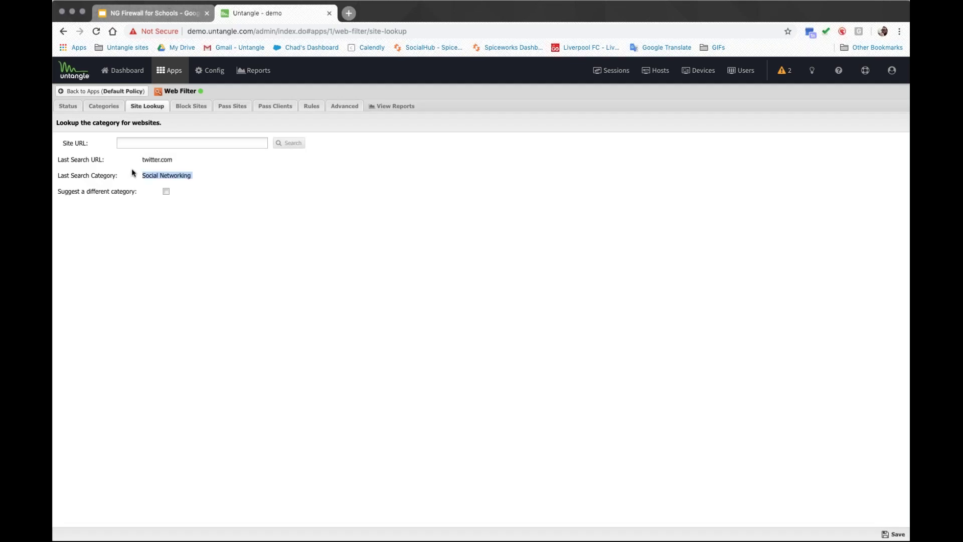
# Step: Look up espn.com (Streaming & Downloadable Video, Sports, News), then show Pass Sites
pyautogui.click(185, 143)
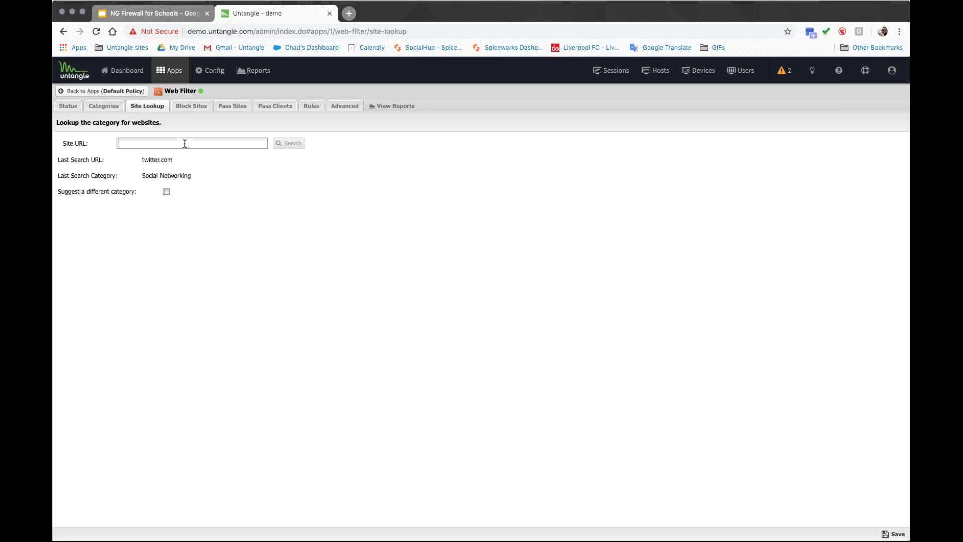
pyautogui.write('espn.com')
pyautogui.click(288, 143)
pyautogui.doubleClick(264, 176)
pyautogui.moveTo(253, 175); pyautogui.dragTo(143, 176)
pyautogui.click(234, 175)
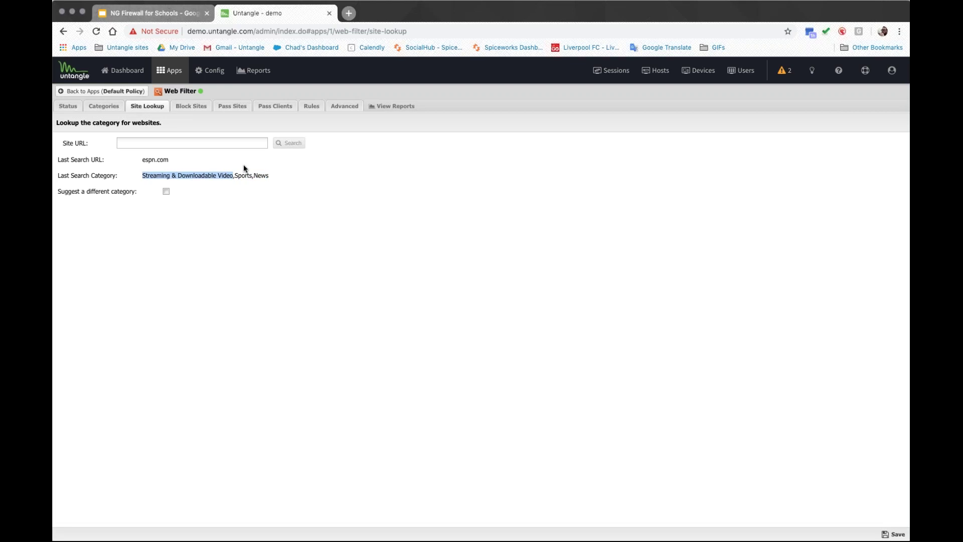
pyautogui.click(223, 107)
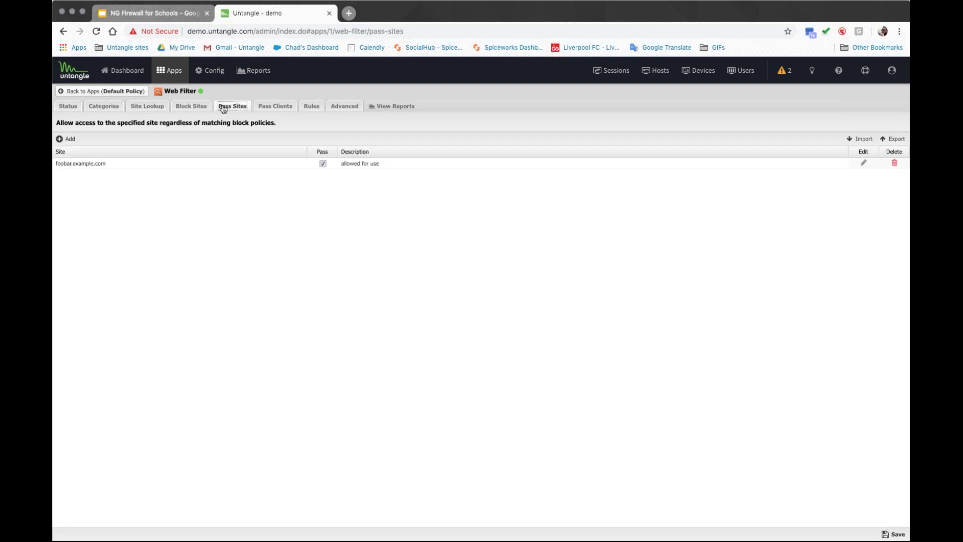
# Step: Begin a '*po' Block Sites entry, cancel it, then view the Pass Clients list
pyautogui.click(203, 108)
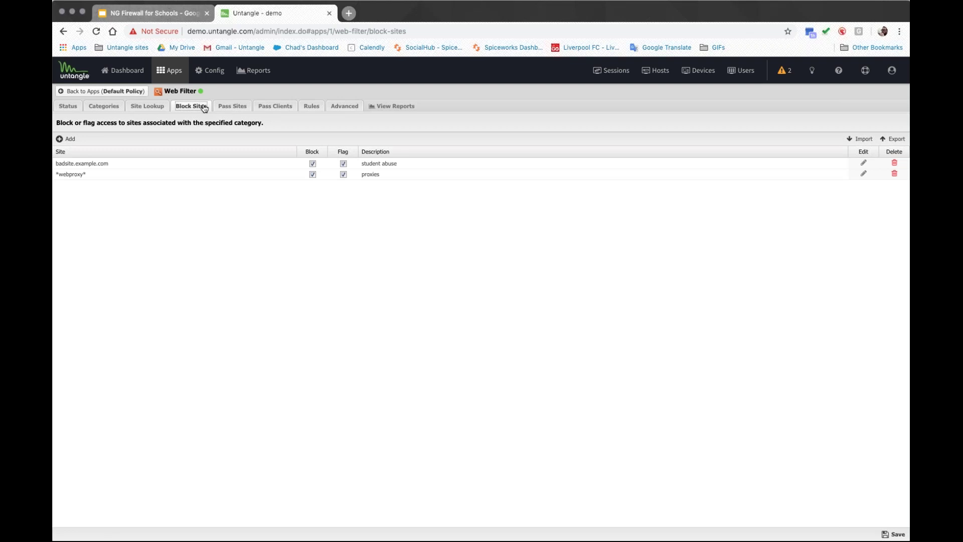
pyautogui.click(67, 139)
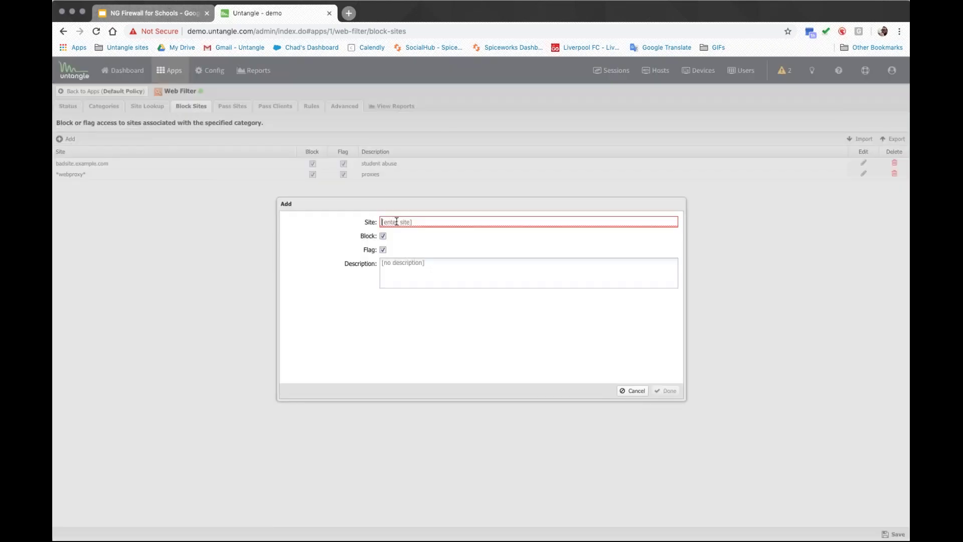
pyautogui.write('*porn*')
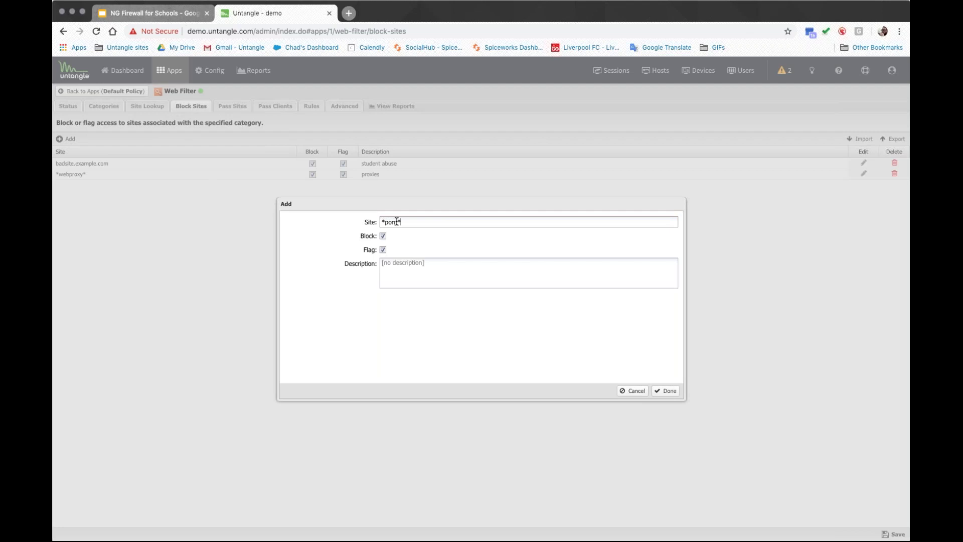
pyautogui.press('BackSpace')
pyautogui.click(632, 391)
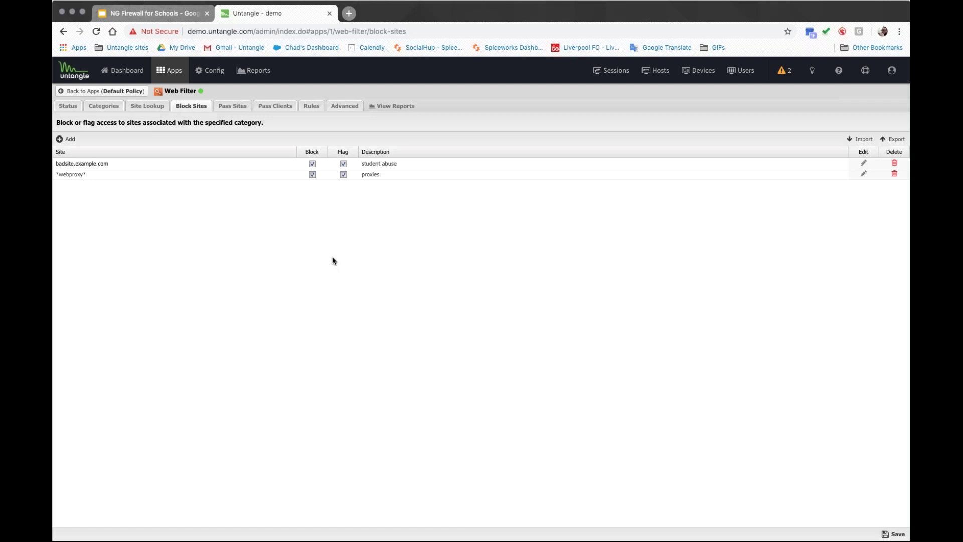
pyautogui.click(277, 106)
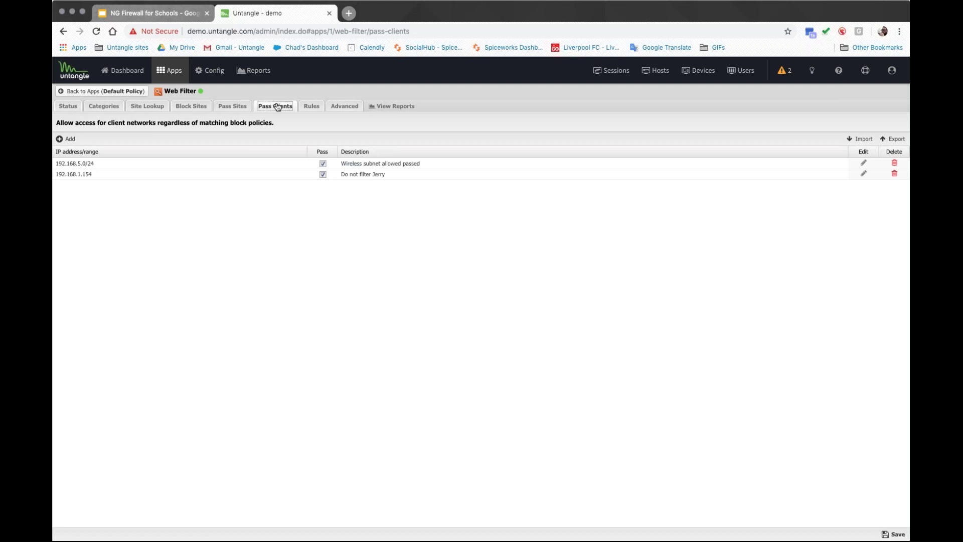
# Step: Browse a new Web Filter rule's condition types and Pass action, discard it, and open Advanced settings
pyautogui.click(310, 106)
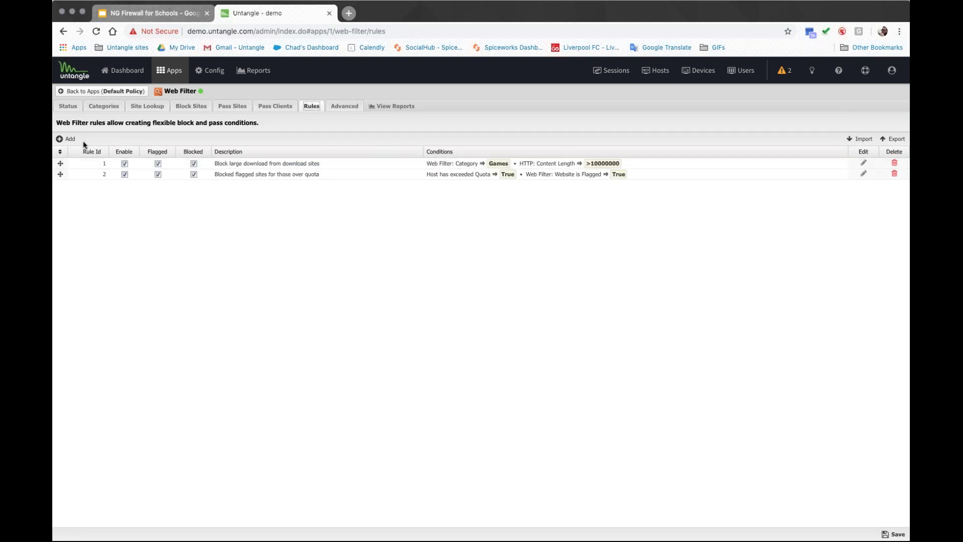
pyautogui.click(68, 139)
pyautogui.click(331, 271)
pyautogui.scroll(-10, 338, 334)
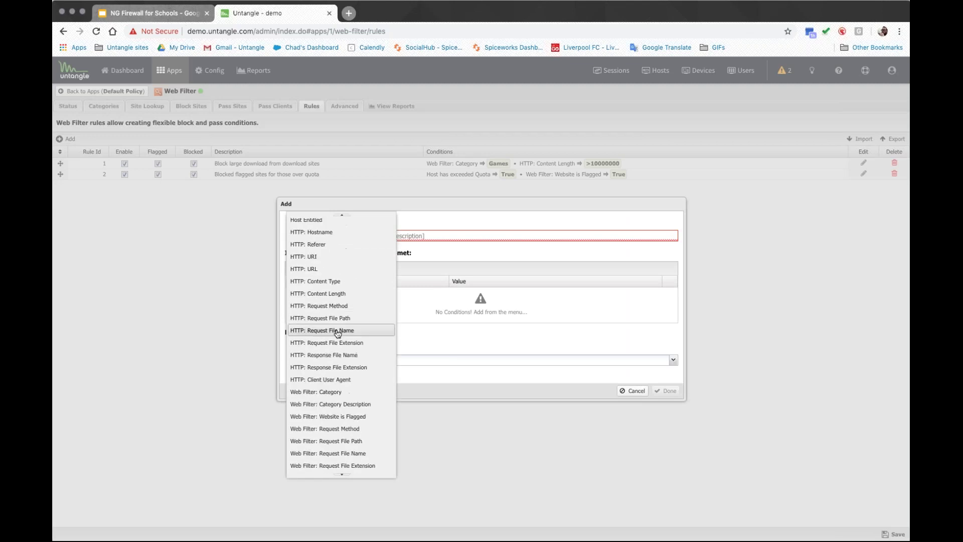
pyautogui.scroll(-6, 334, 355)
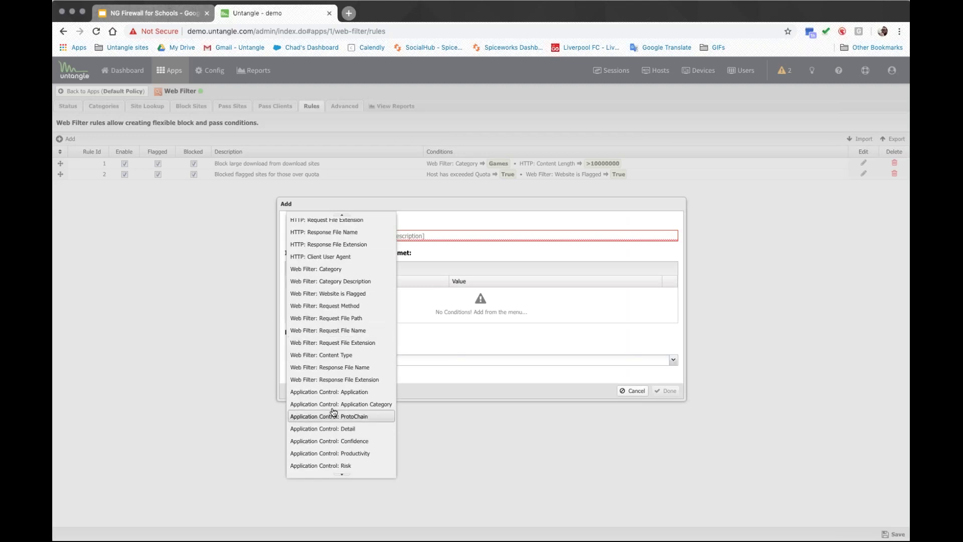
pyautogui.click(446, 370)
pyautogui.click(443, 359)
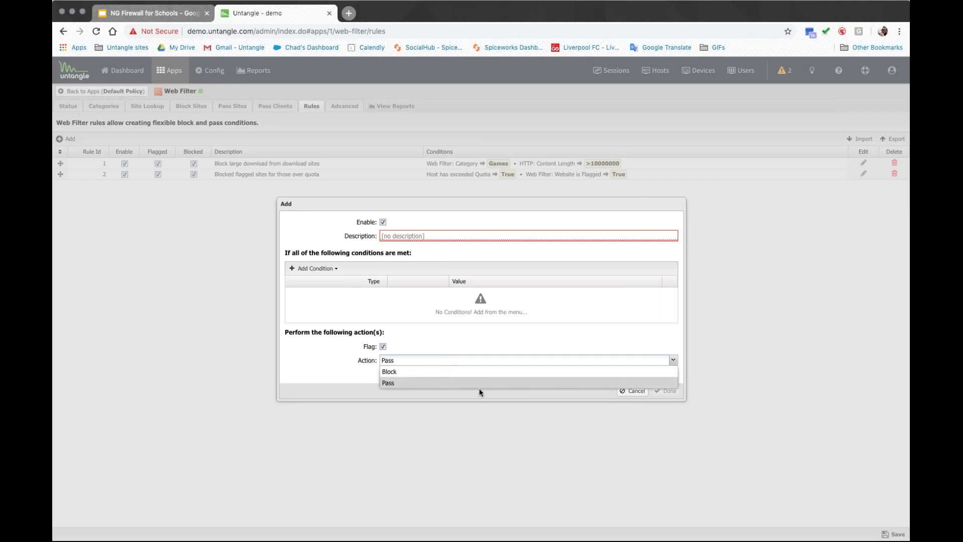
pyautogui.click(589, 392)
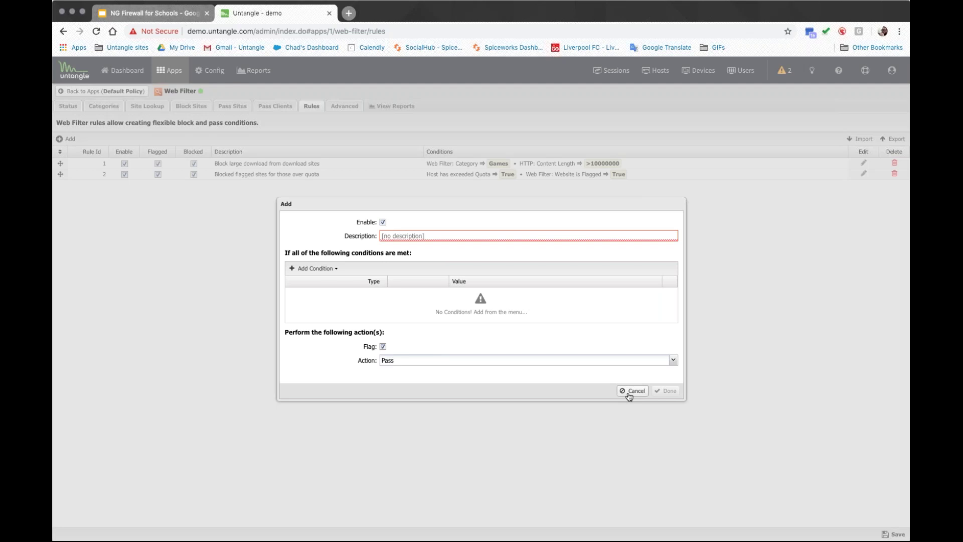
pyautogui.click(629, 395)
pyautogui.click(344, 107)
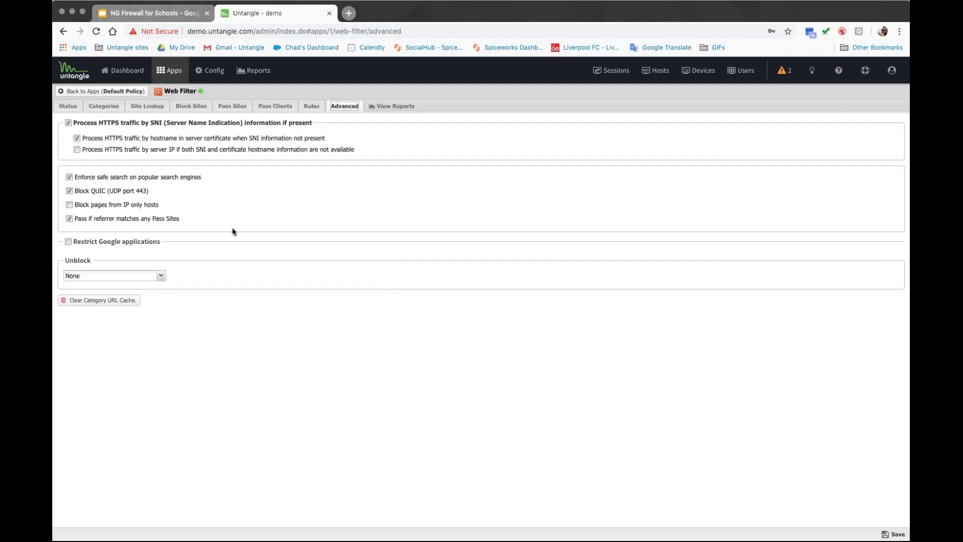
# Step: Leave Web Filter settings unsaved and open its 404-report overview
pyautogui.moveTo(203, 178); pyautogui.dragTo(76, 177)
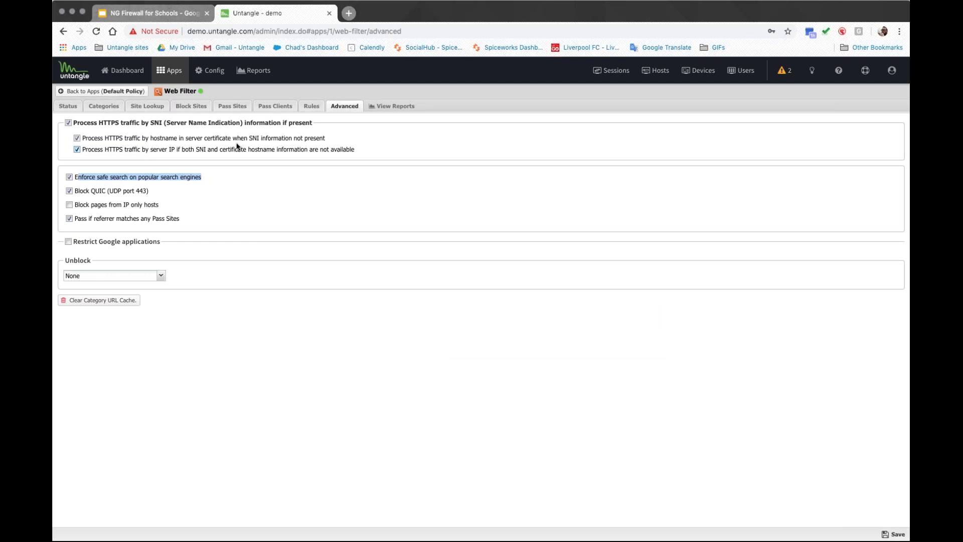
pyautogui.click(383, 109)
pyautogui.click(460, 318)
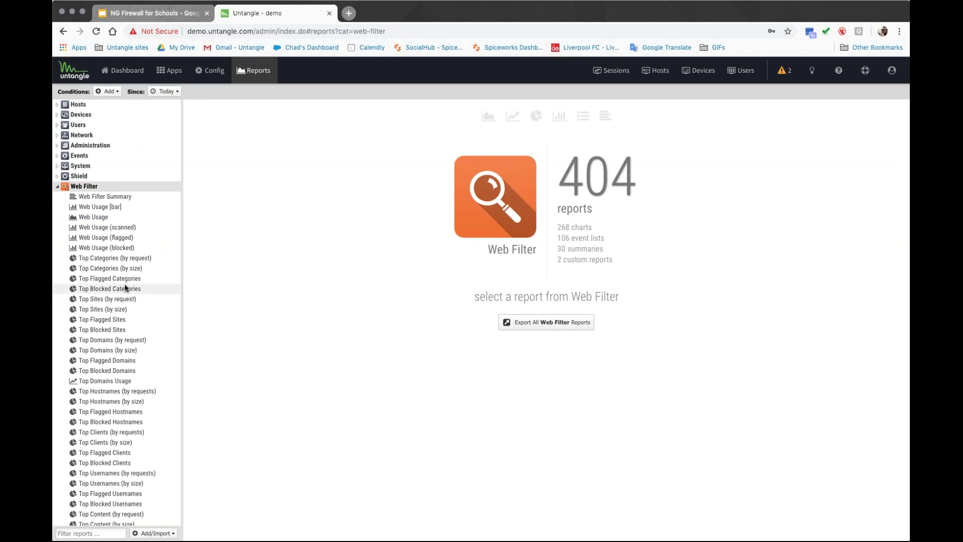
# Step: Open the All Web Events report and widen the Uri column to inspect request addresses
pyautogui.scroll(-5, 122, 298)
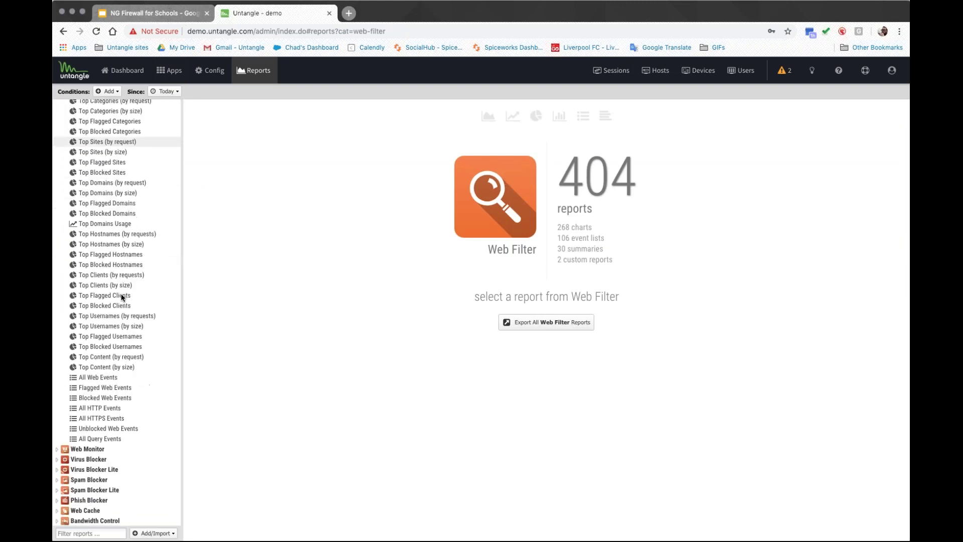
pyautogui.click(104, 346)
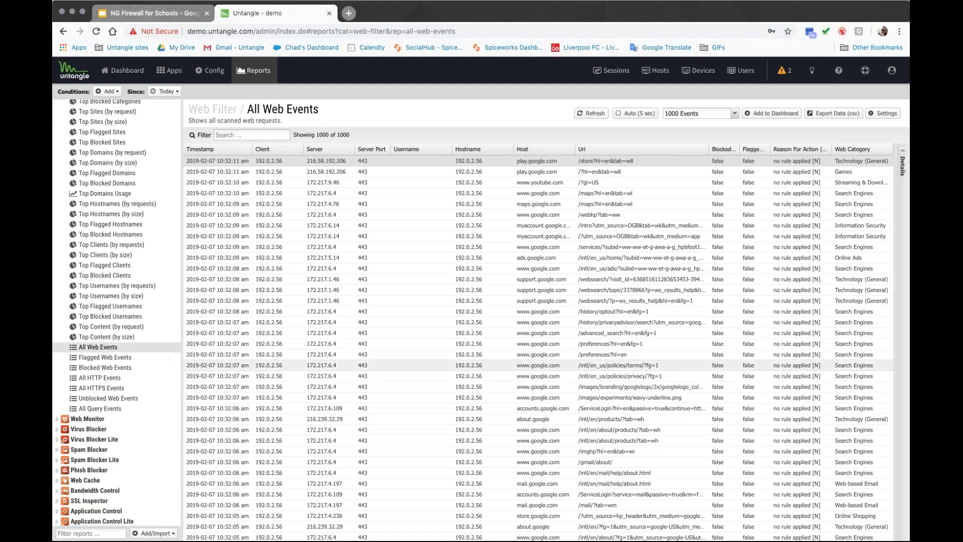
pyautogui.moveTo(523, 235); pyautogui.dragTo(548, 247)
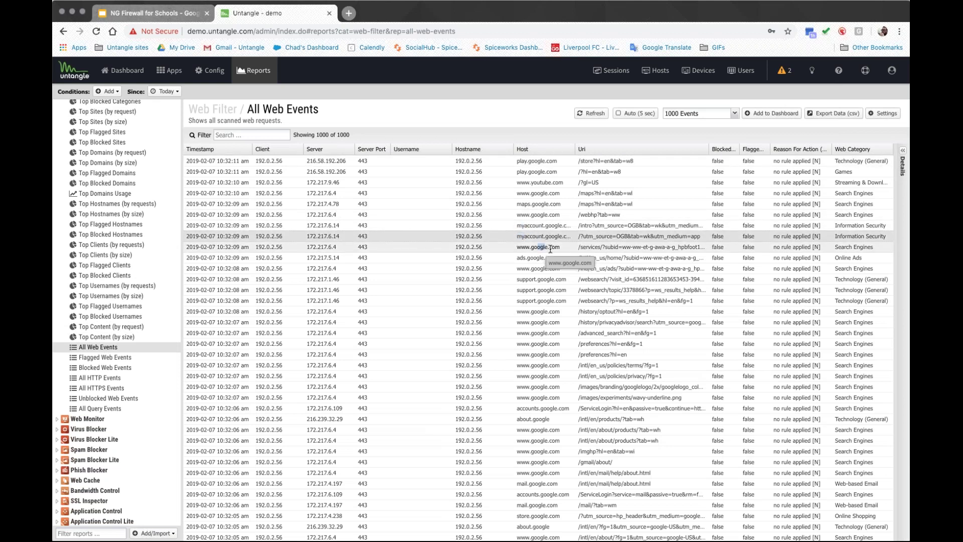
pyautogui.moveTo(708, 149); pyautogui.dragTo(826, 149)
pyautogui.moveTo(701, 236); pyautogui.dragTo(584, 237)
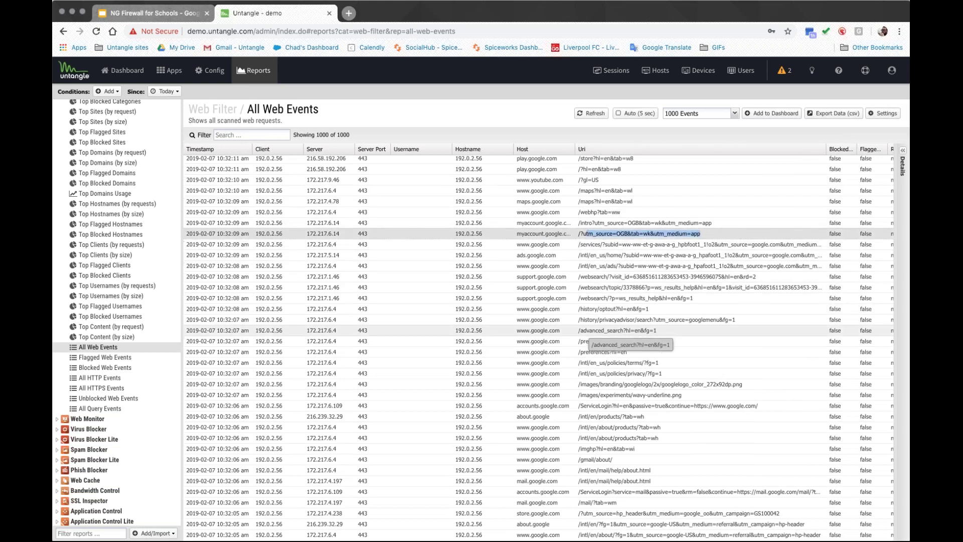
pyautogui.scroll(-5, 624, 433)
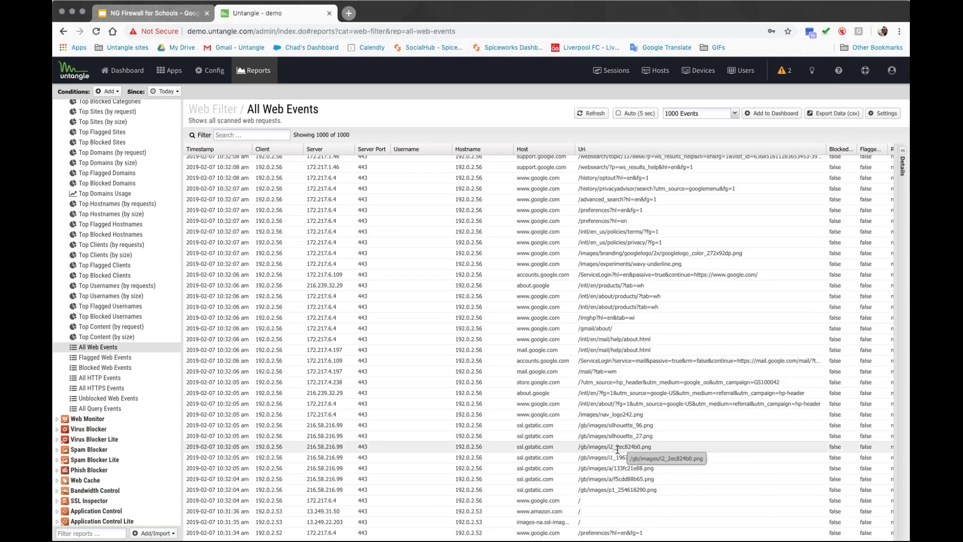
pyautogui.moveTo(668, 306); pyautogui.dragTo(586, 306)
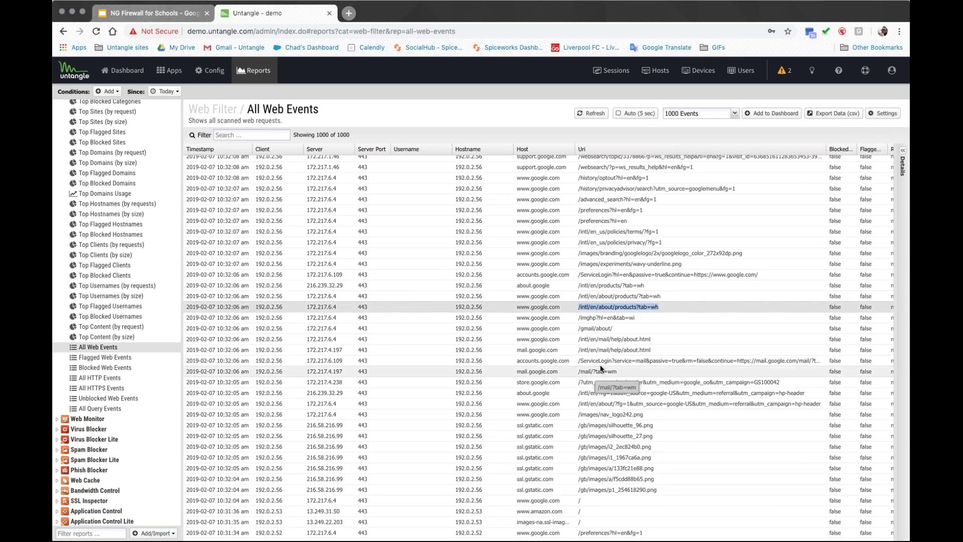
pyautogui.scroll(-6, 600, 365)
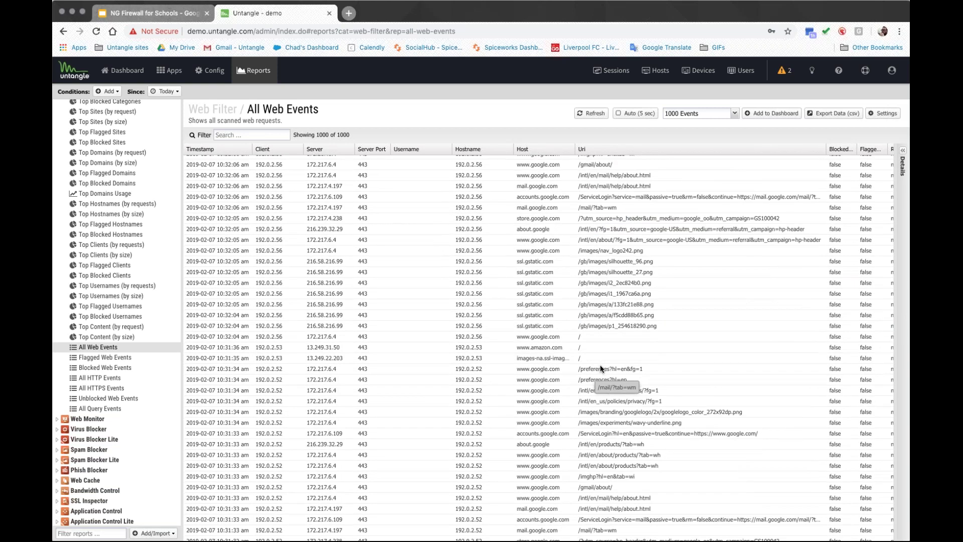
pyautogui.tripleClick(601, 357)
pyautogui.scroll(10, 600, 357)
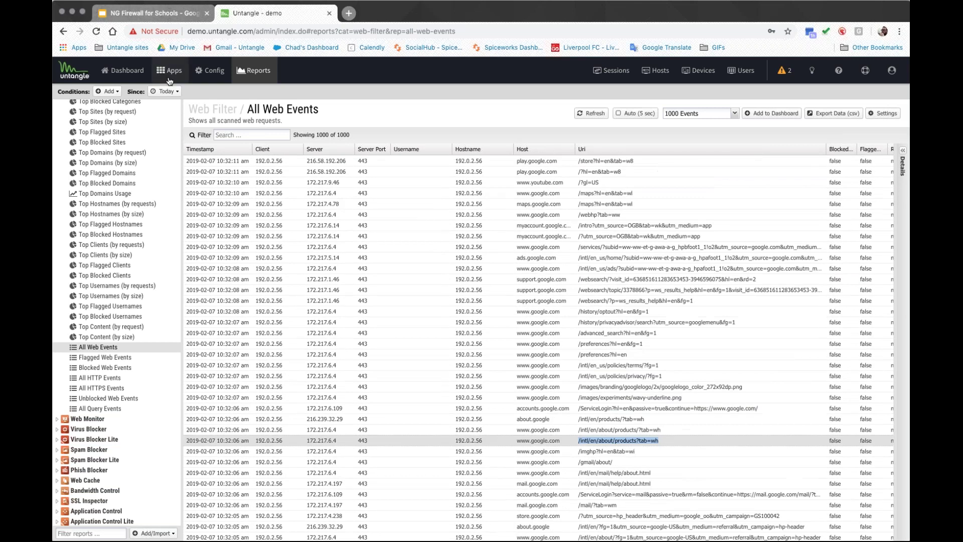
# Step: Check the condition and time-range choices, then go to Apps and open Manage Policies
pyautogui.click(109, 91)
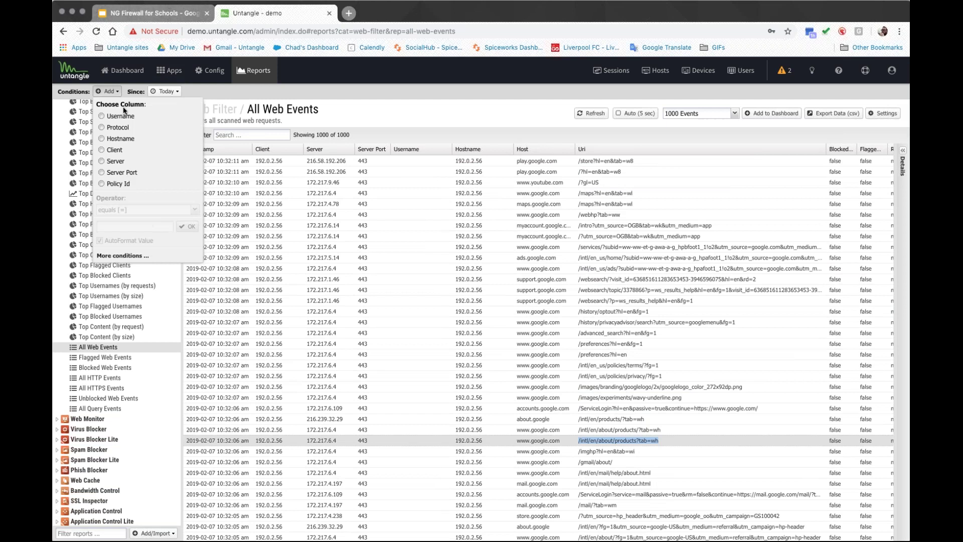
pyautogui.click(165, 91)
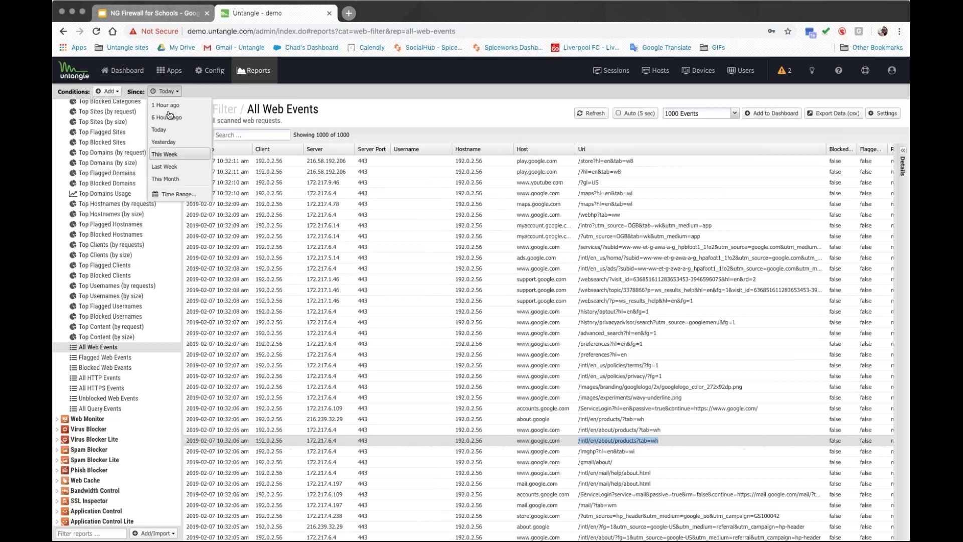
pyautogui.click(171, 71)
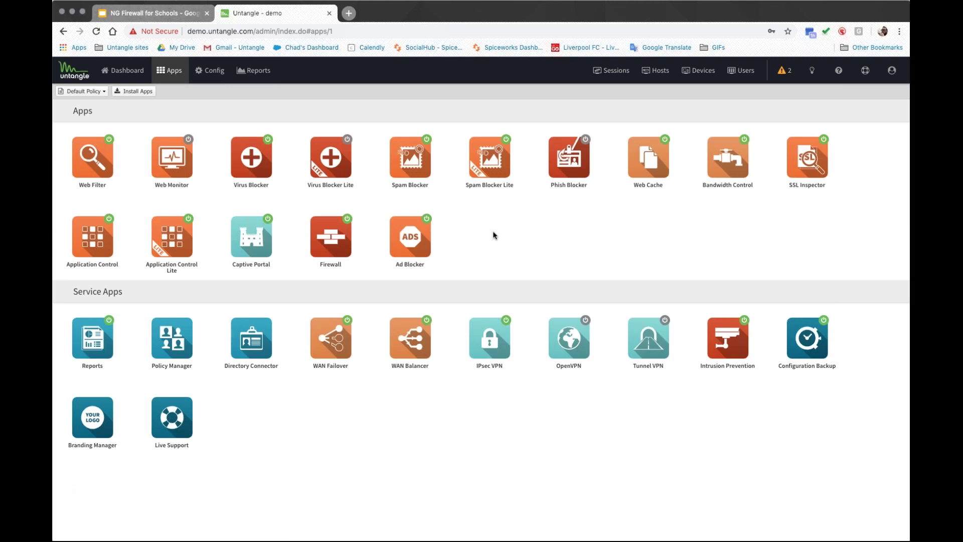
pyautogui.click(98, 94)
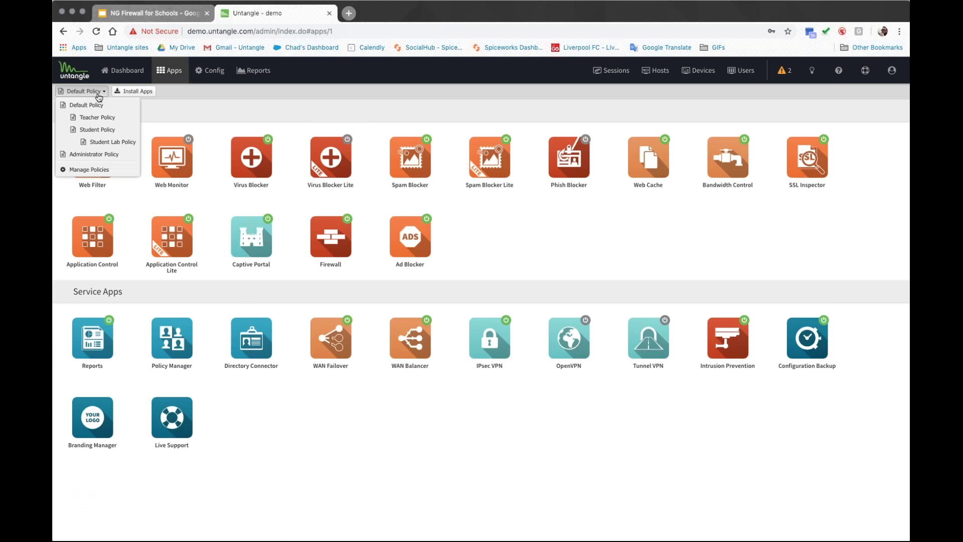
pyautogui.click(115, 170)
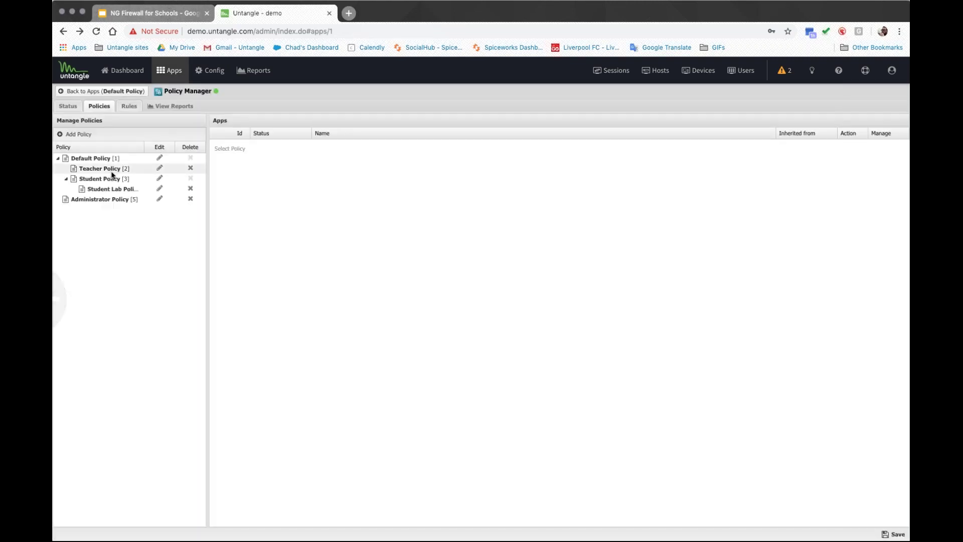
# Step: Show Teacher Policy's apps, try and cancel a new policy, then start a rule on Rules
pyautogui.click(102, 92)
pyautogui.click(101, 168)
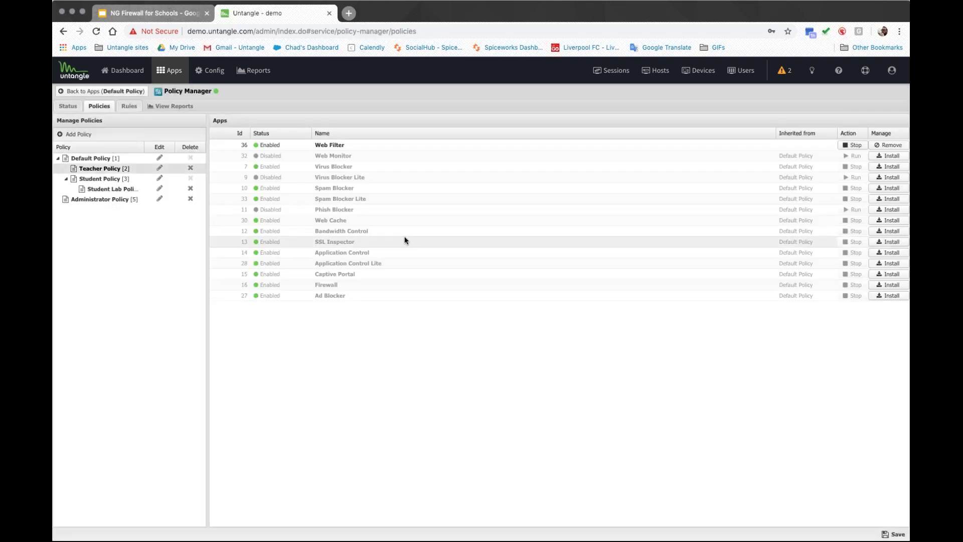
pyautogui.click(75, 134)
pyautogui.click(489, 358)
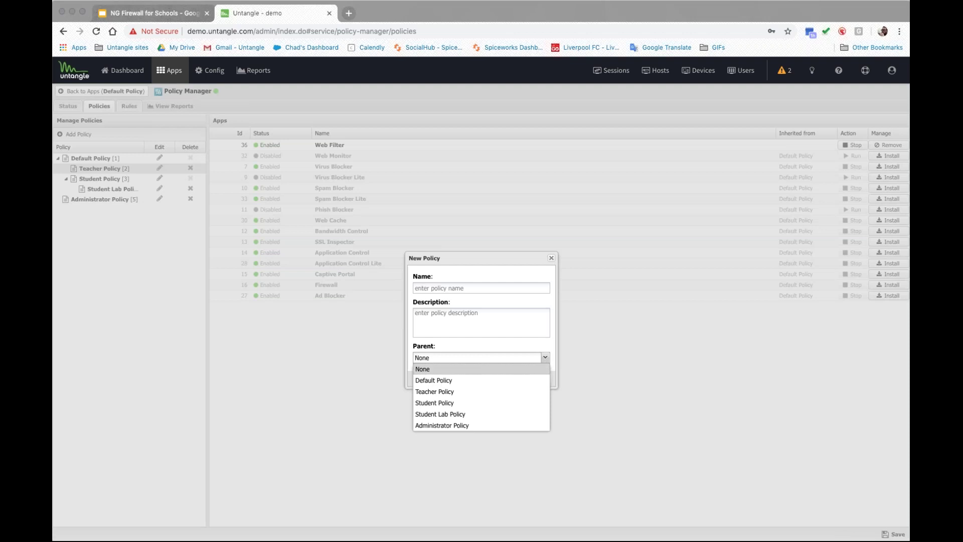
pyautogui.click(286, 329)
pyautogui.click(491, 378)
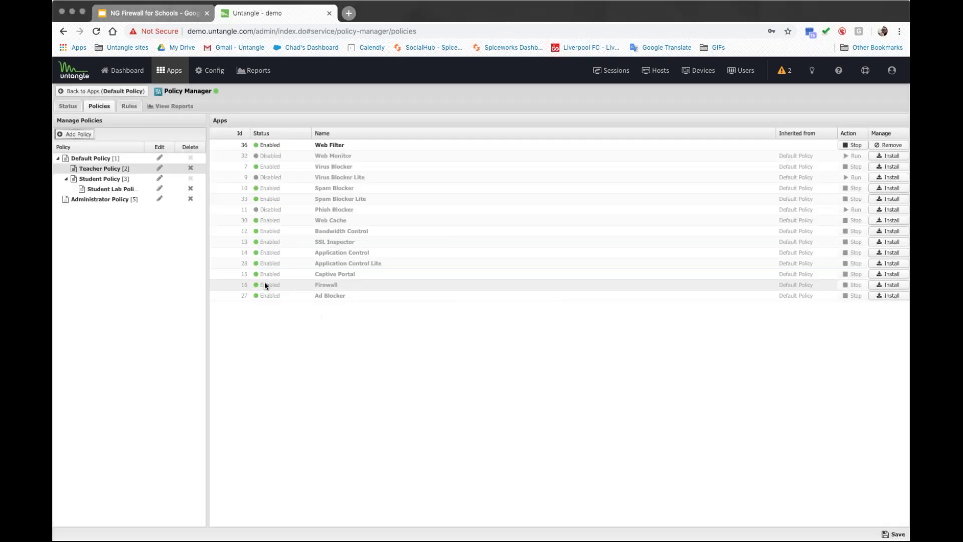
pyautogui.click(131, 107)
pyautogui.click(66, 139)
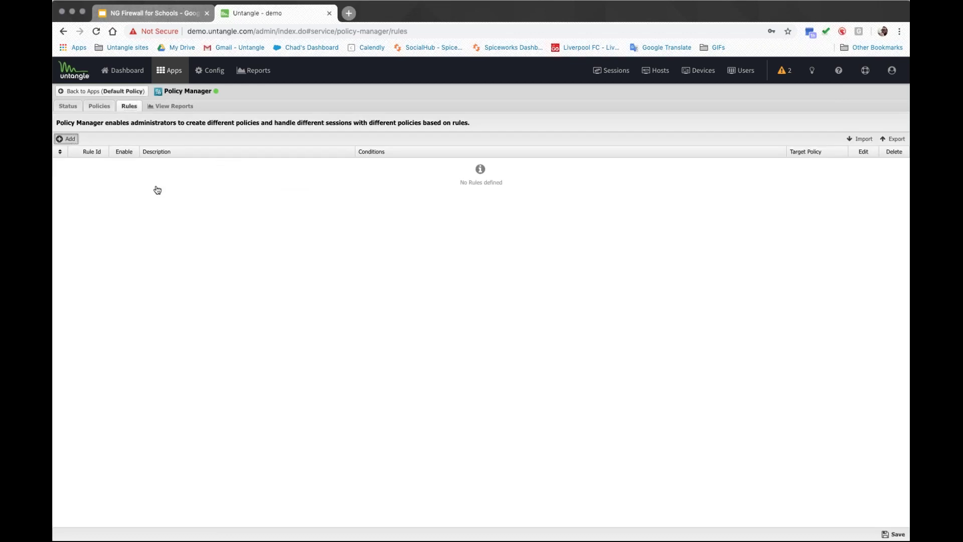
# Step: Describe the rule as 'Teachers ONLY' and add a Directory Connector User in Group condition
pyautogui.click(410, 235)
pyautogui.write('Te')
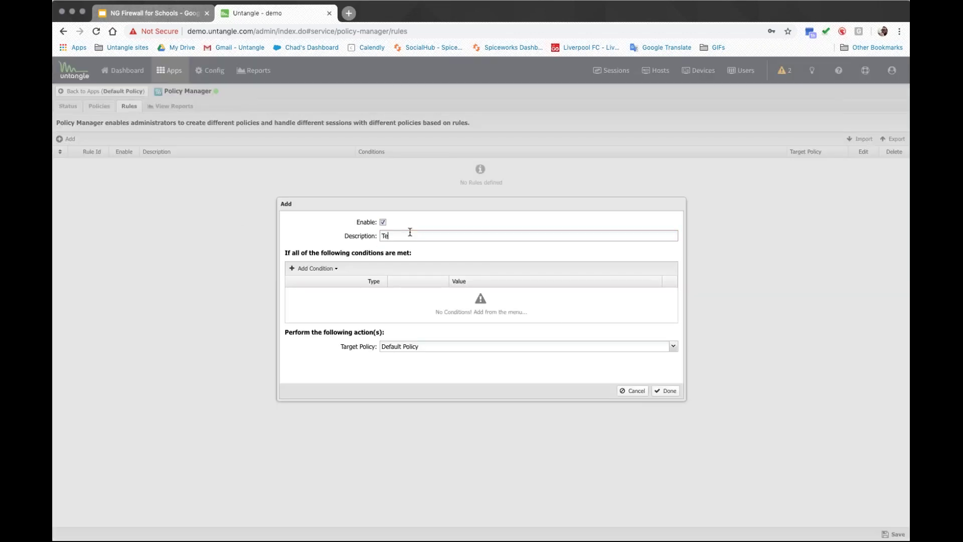
pyautogui.write('achers ONLY')
pyautogui.press('Tab')
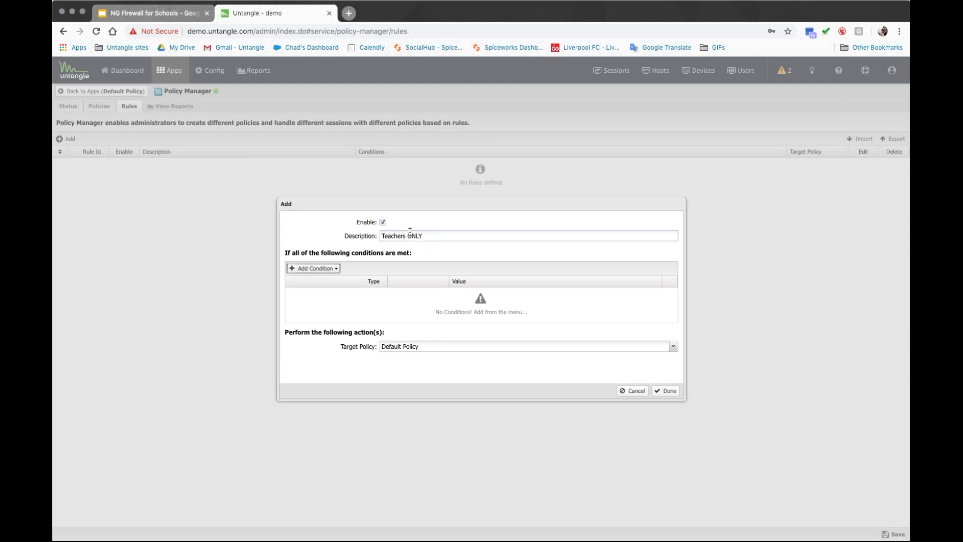
pyautogui.press('Return')
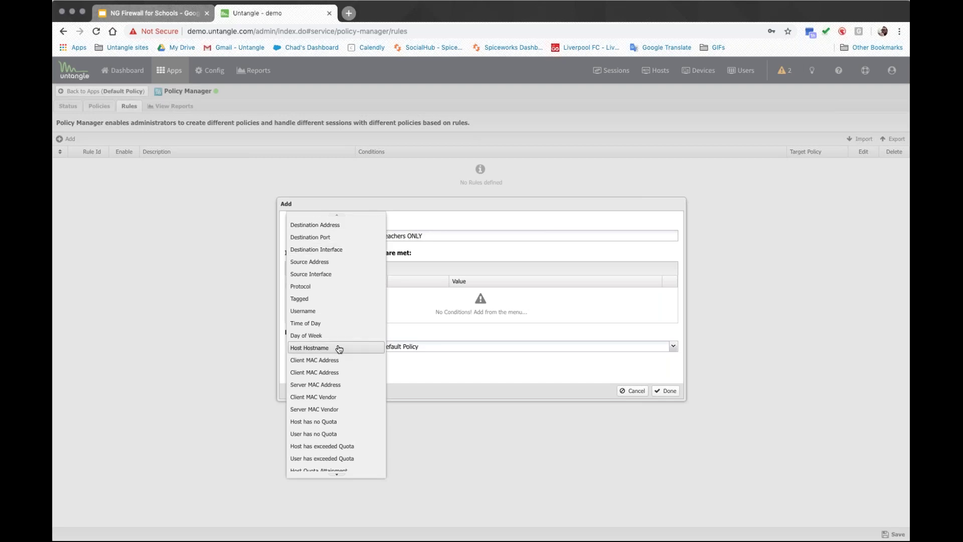
pyautogui.scroll(-3, 337, 350)
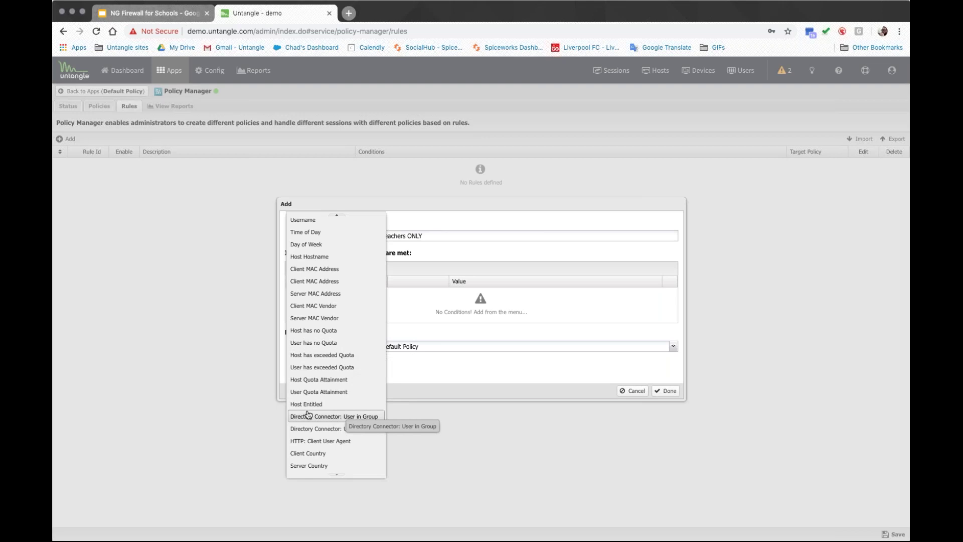
pyautogui.click(343, 417)
# Step: Set the group to Teachers and target Teacher Policy, then cancel and return to Apps
pyautogui.click(511, 292)
pyautogui.write('Teachers')
pyautogui.click(446, 325)
pyautogui.click(416, 348)
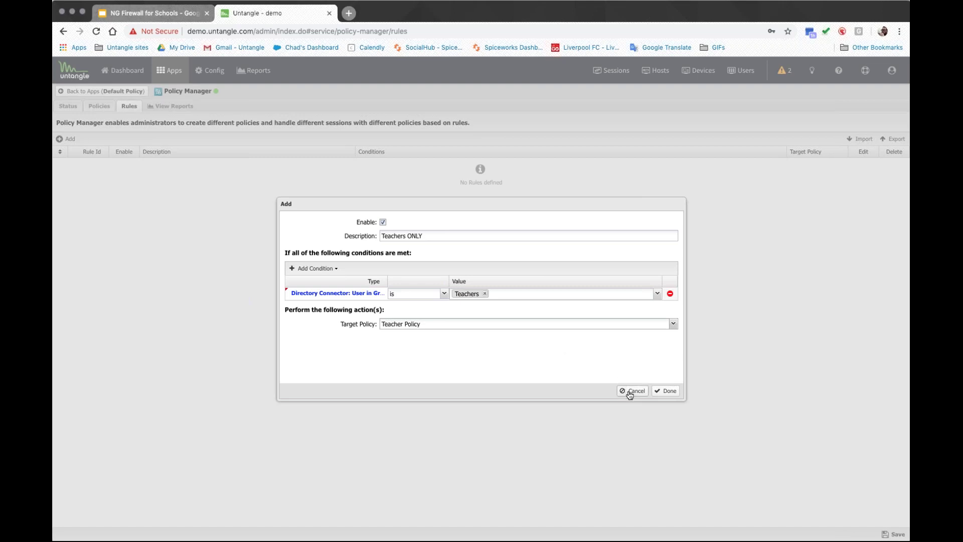
pyautogui.click(630, 395)
pyautogui.click(172, 73)
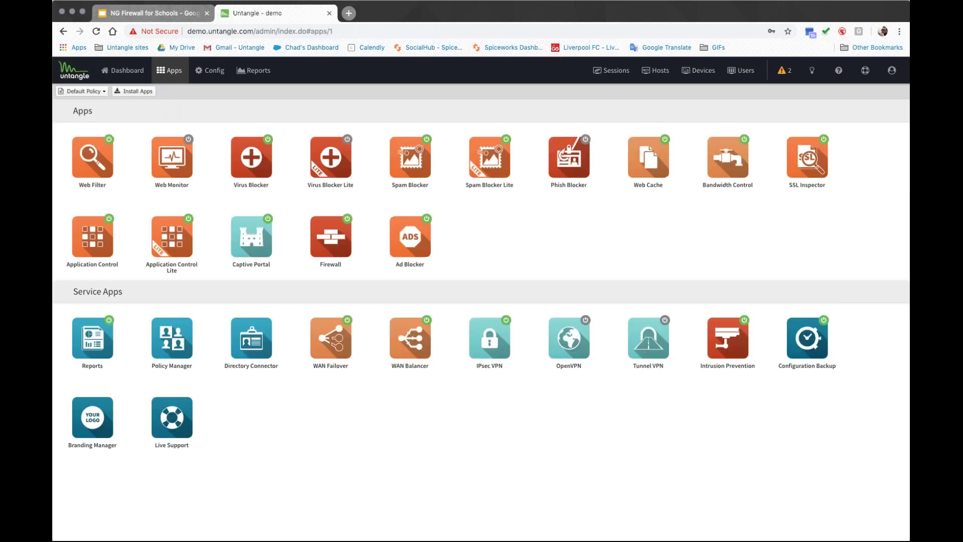
# Step: Switch the Apps page to Teacher Policy, browse its installable apps, then go back
pyautogui.click(98, 94)
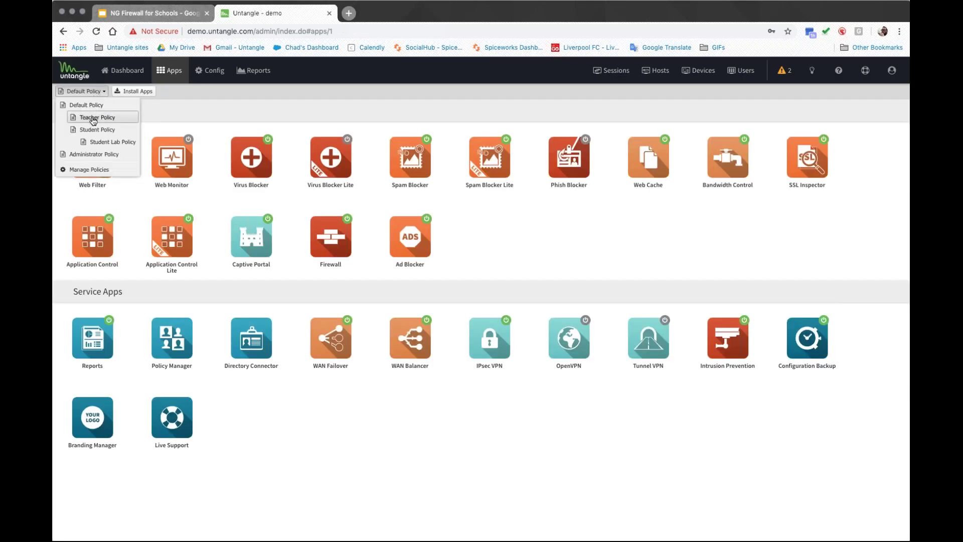
pyautogui.click(94, 120)
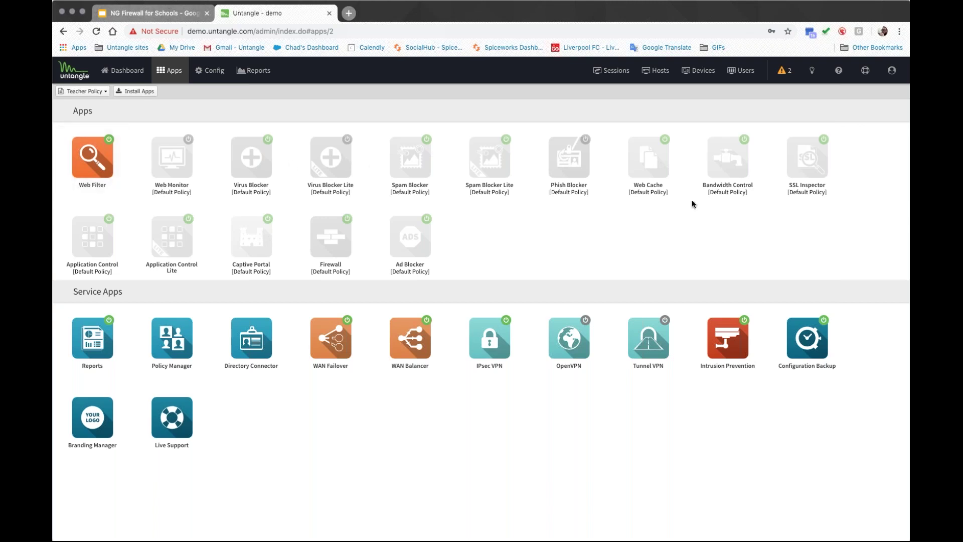
pyautogui.click(137, 93)
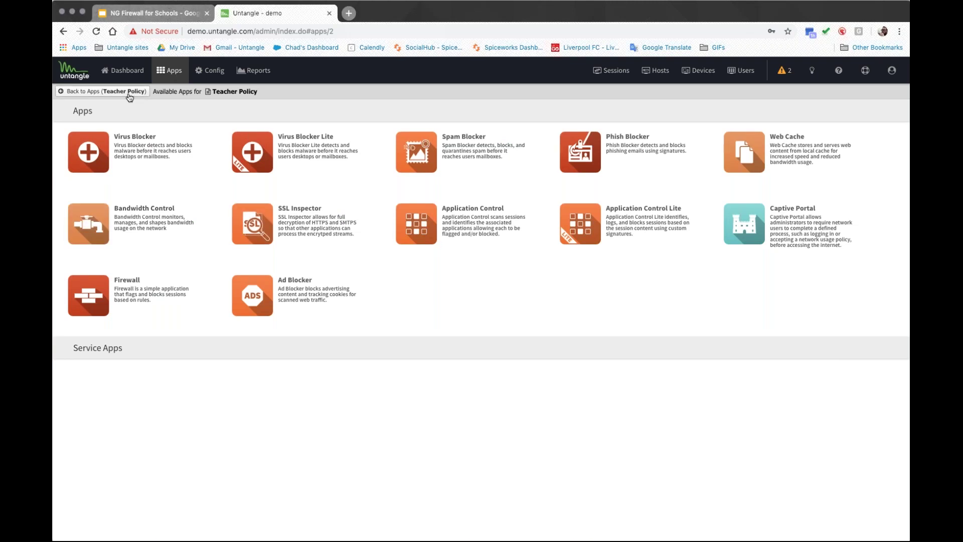
pyautogui.click(101, 91)
# Step: Switch the policy selector from Teacher Policy to Default Policy to list its installed apps
pyautogui.click(90, 91)
pyautogui.click(81, 104)
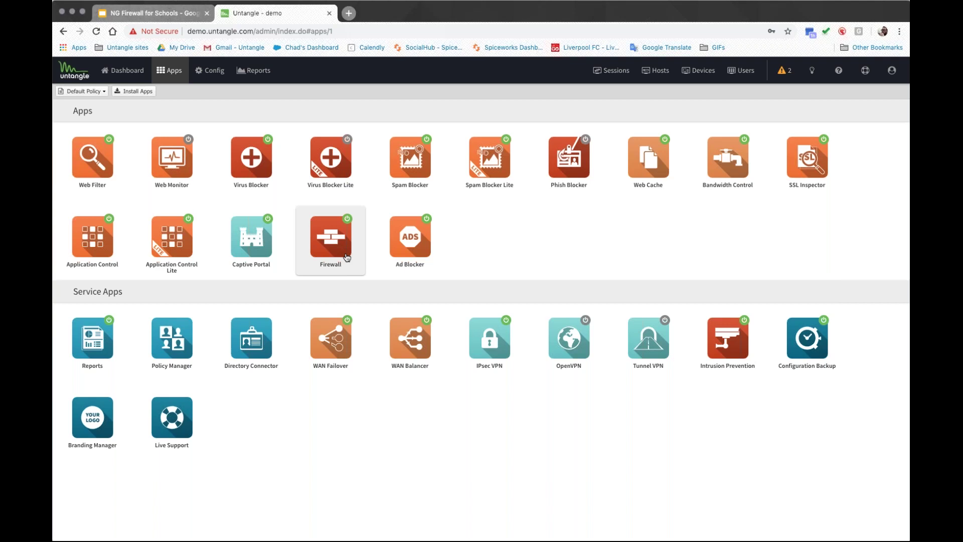
# Step: In the Firewall app's rules, start a new rule with a Server Country condition
pyautogui.click(346, 257)
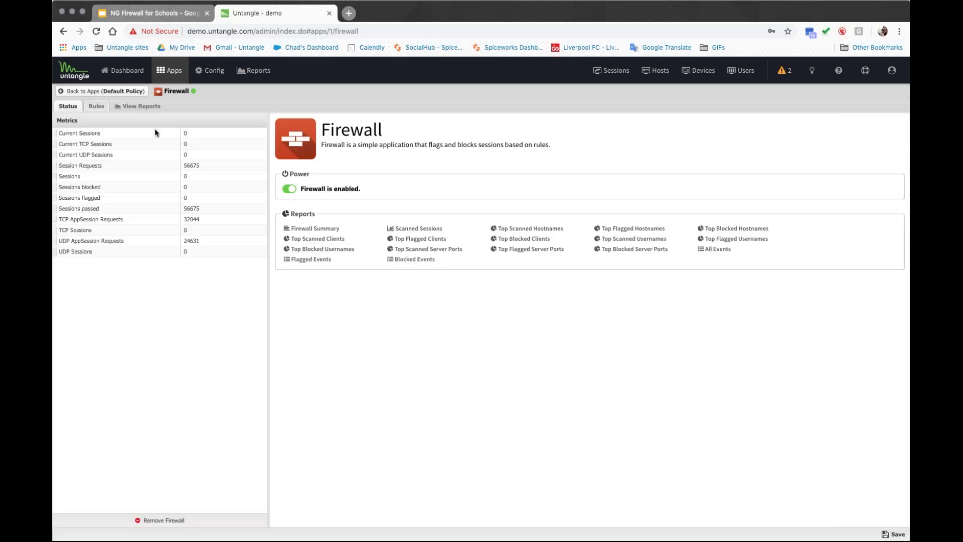
pyautogui.click(97, 105)
pyautogui.click(66, 138)
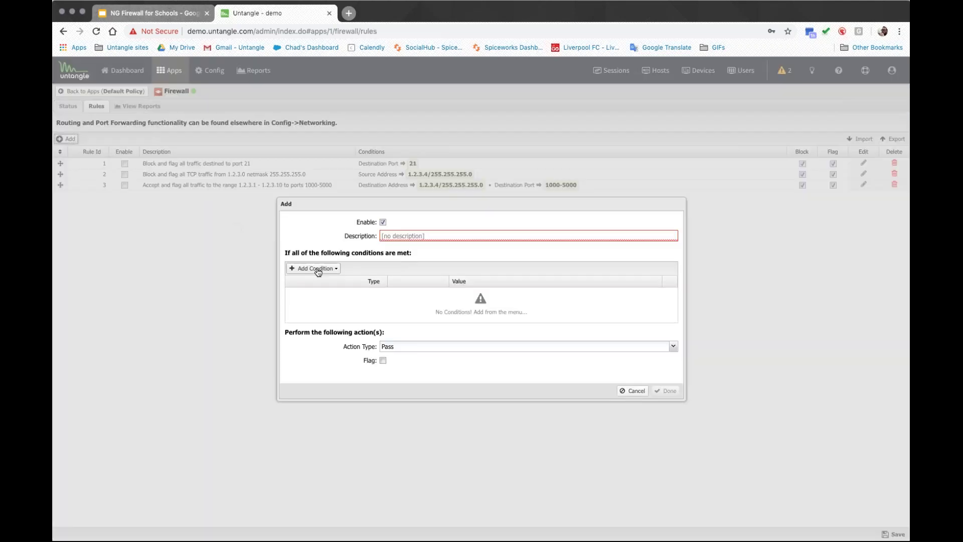
pyautogui.click(316, 268)
pyautogui.scroll(-2, 353, 396)
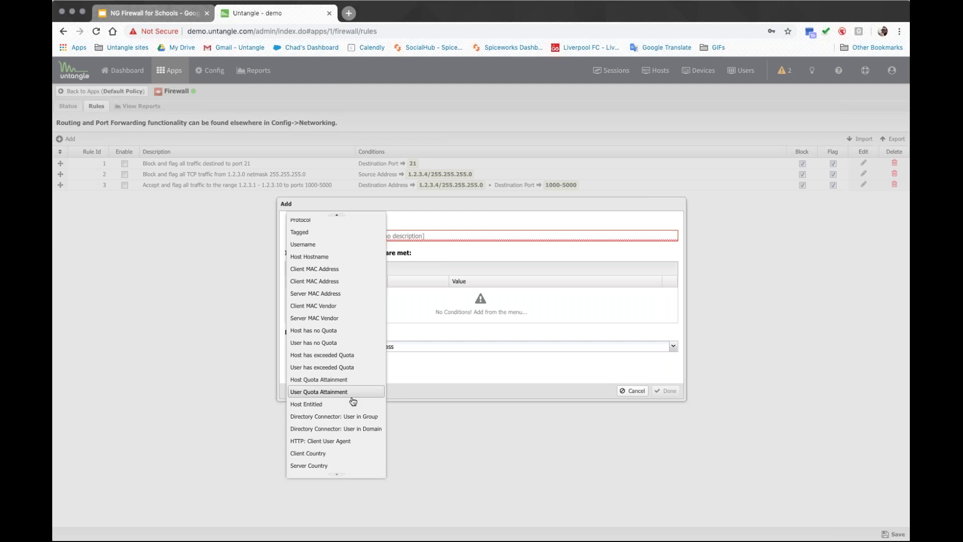
pyautogui.click(326, 466)
# Step: Set the server country to United States [US] and the rule action to Block
pyautogui.click(471, 294)
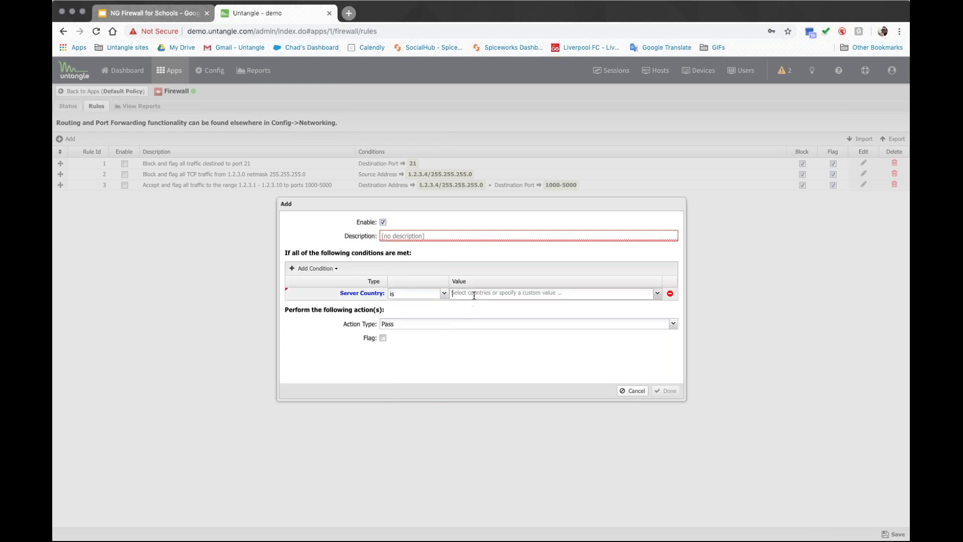
pyautogui.write('United States')
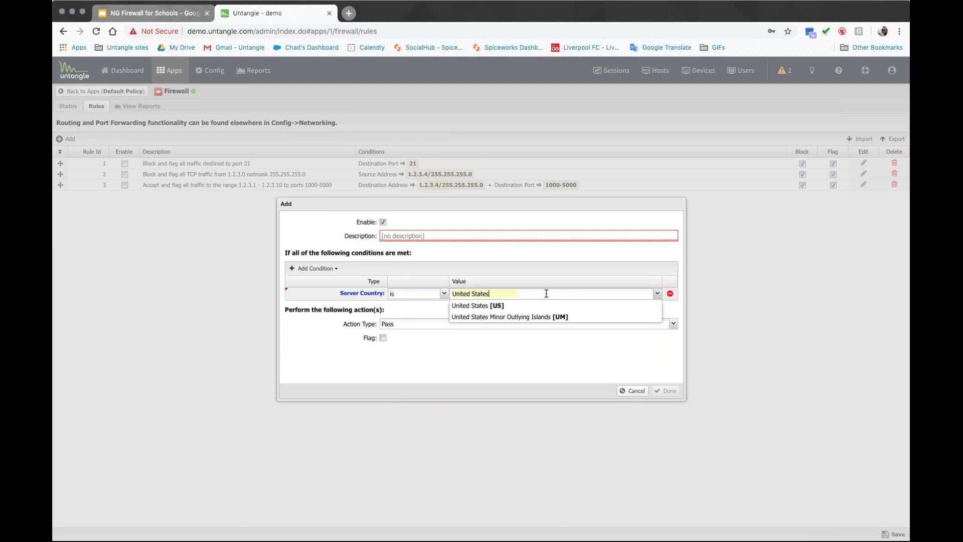
pyautogui.click(510, 306)
pyautogui.click(398, 373)
pyautogui.click(439, 326)
pyautogui.click(392, 335)
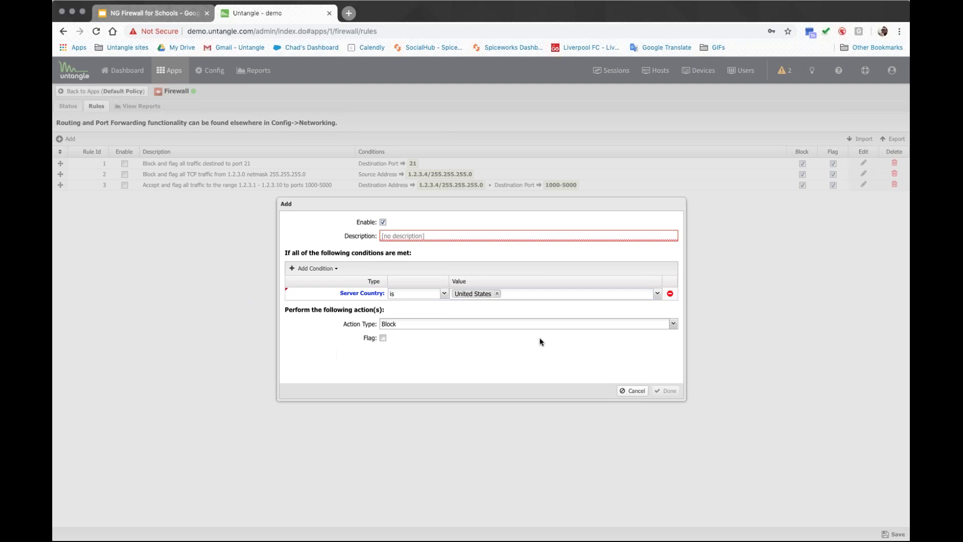
# Step: Dismiss the condition type list and cancel the new rule without saving
pyautogui.click(324, 269)
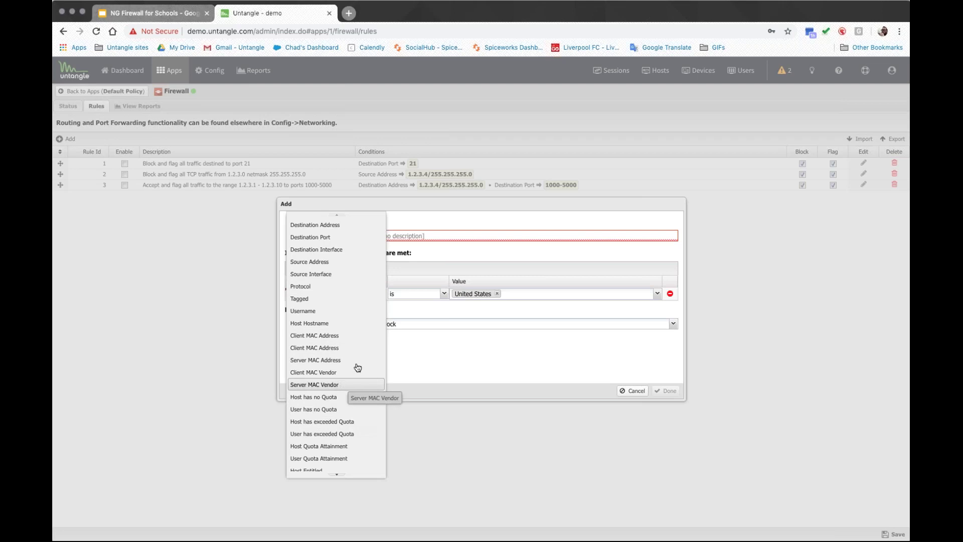
pyautogui.scroll(-3, 342, 387)
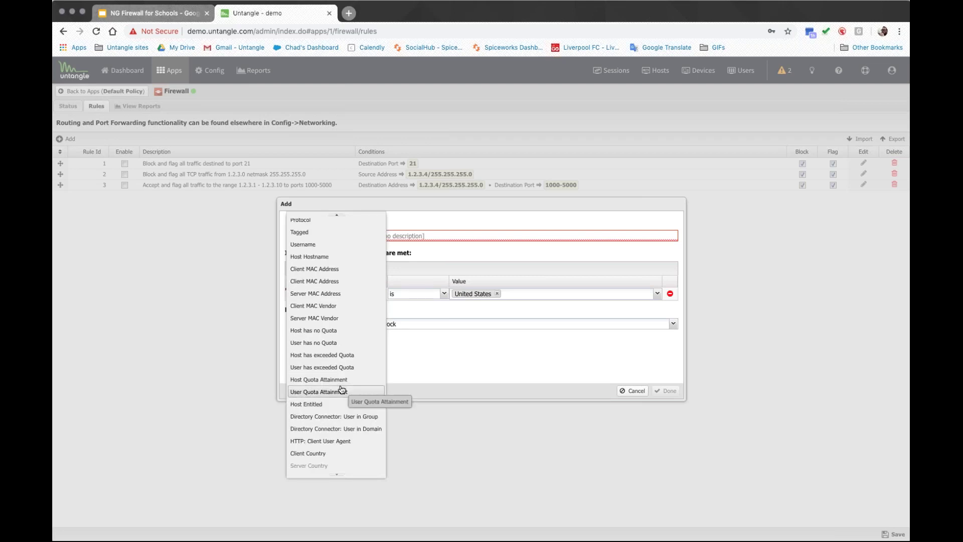
pyautogui.click(512, 359)
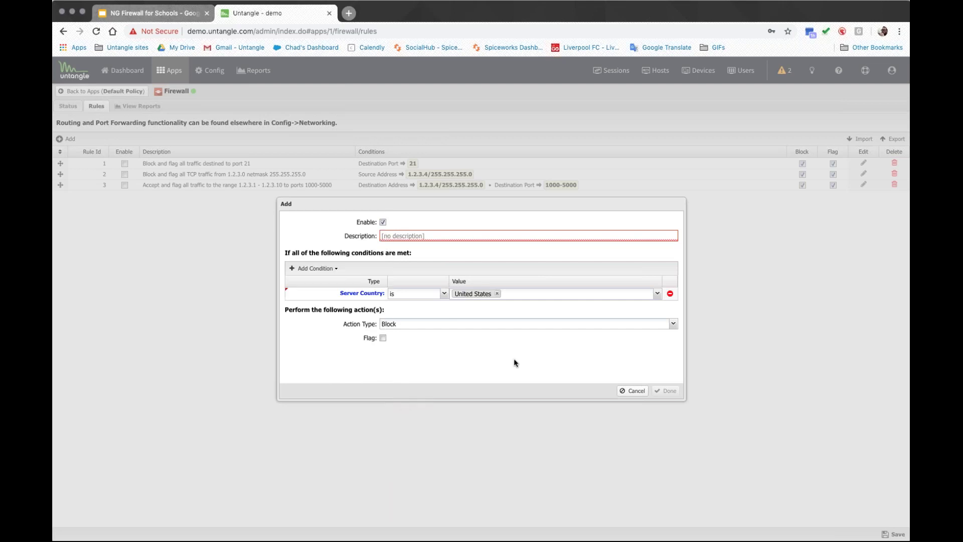
pyautogui.click(633, 390)
pyautogui.click(171, 71)
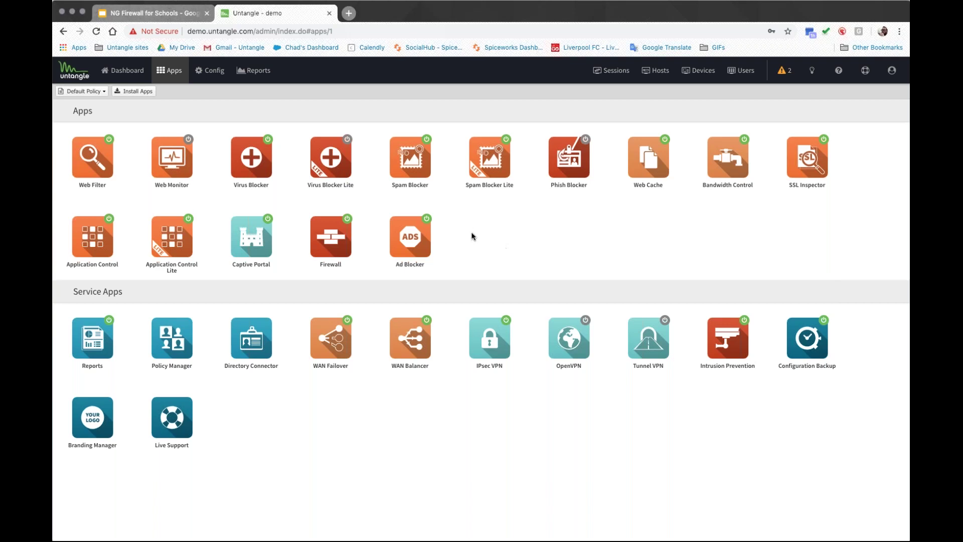
# Step: Go back from the Firewall rules to the apps overview, then open the Dashboard
pyautogui.click(63, 33)
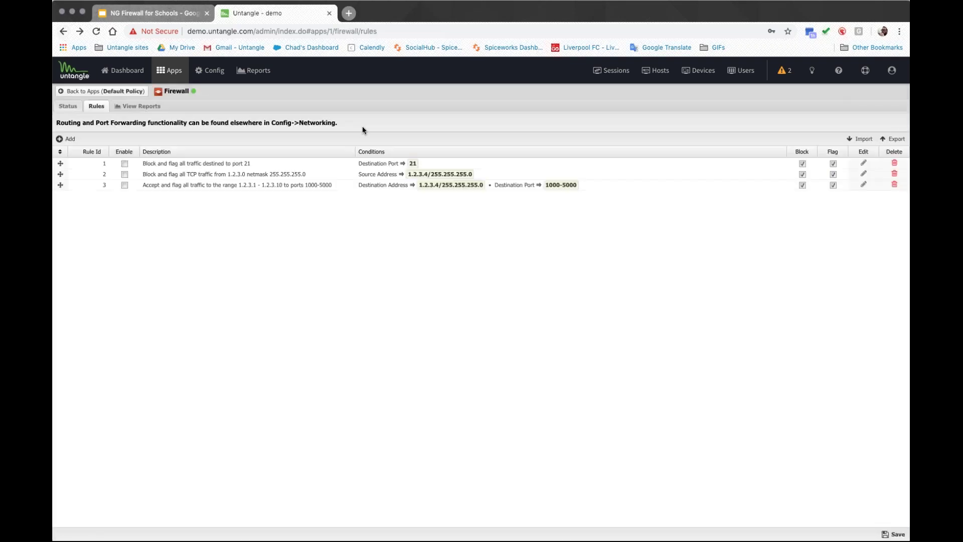
pyautogui.click(253, 28)
pyautogui.click(417, 269)
pyautogui.click(120, 91)
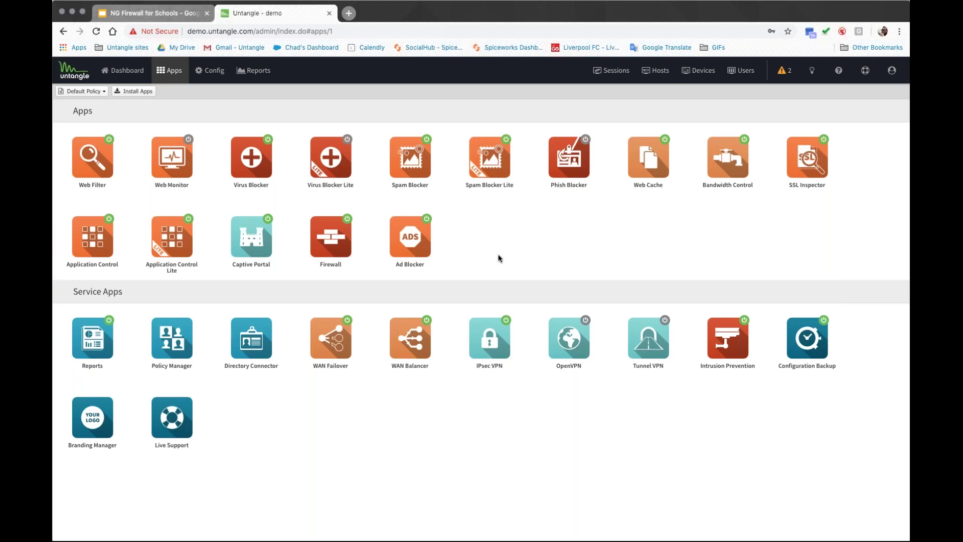
pyautogui.click(126, 72)
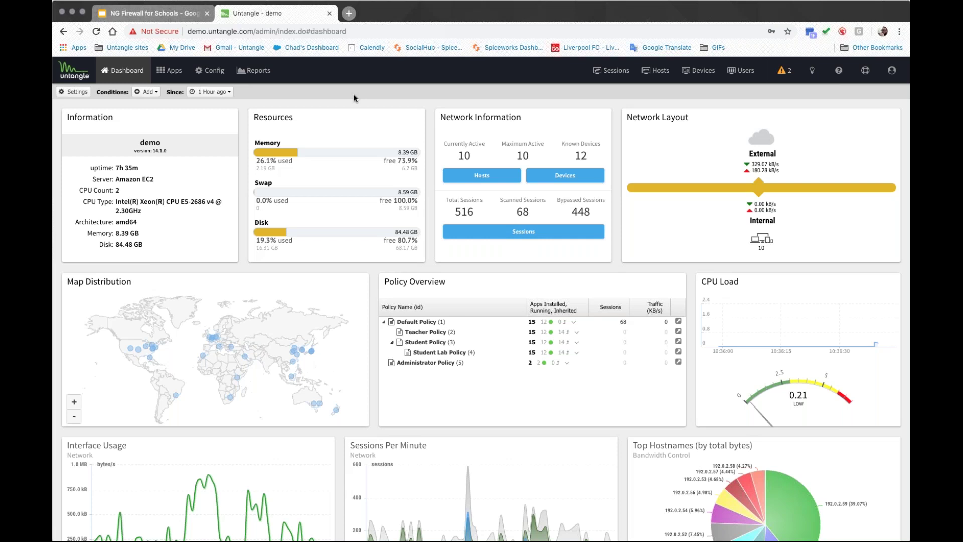
# Step: Open Application Control's Applications tab and filter the list by 'facebook'
pyautogui.click(169, 71)
pyautogui.click(105, 250)
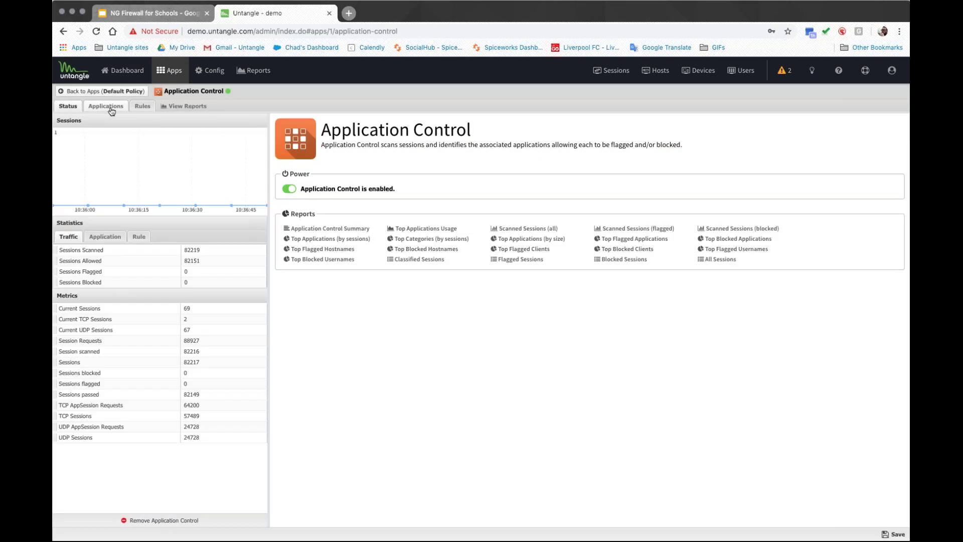
pyautogui.click(111, 107)
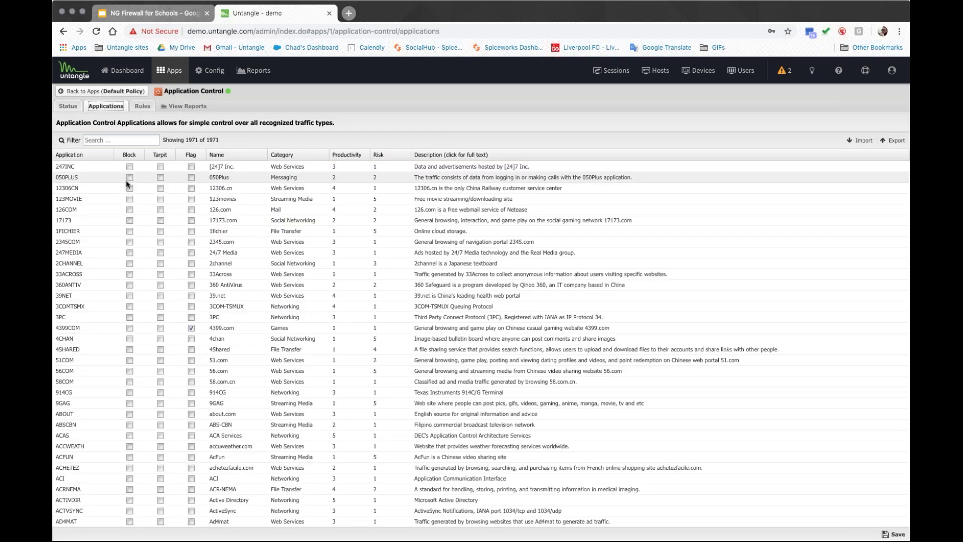
pyautogui.click(123, 140)
pyautogui.write('fa')
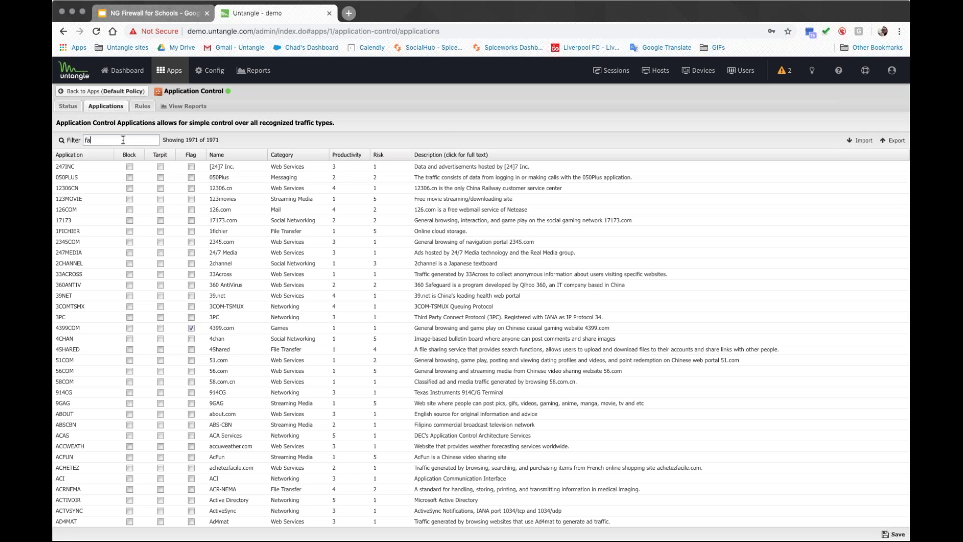
pyautogui.write('ceboo')
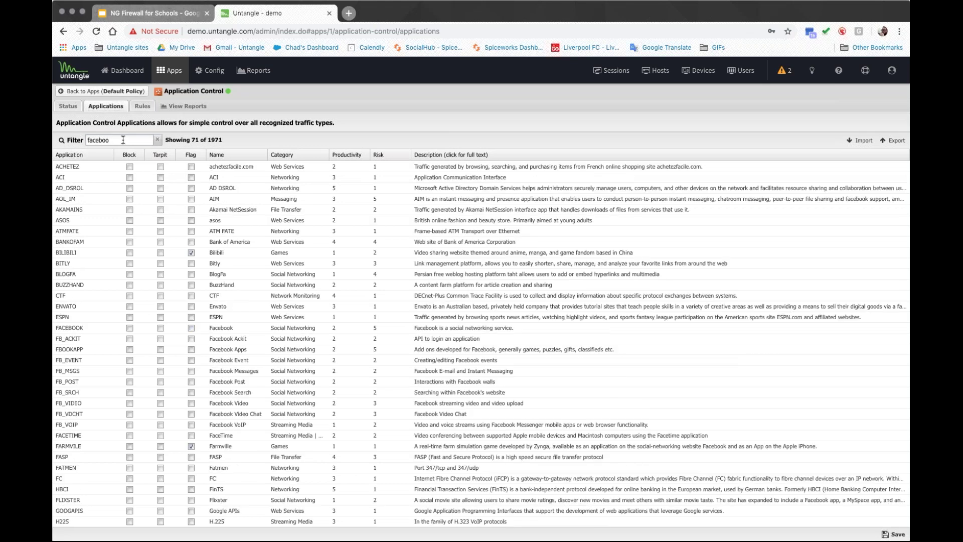
pyautogui.write('k')
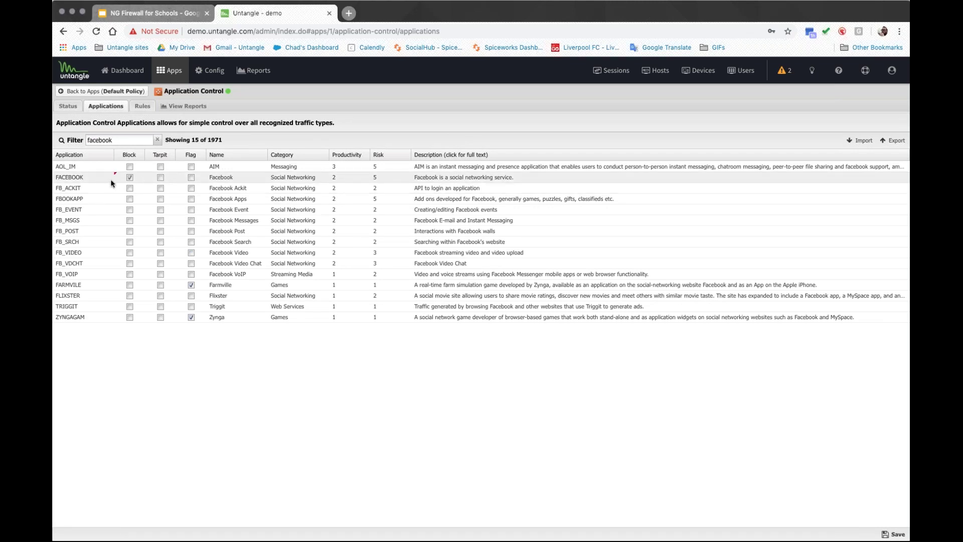
# Step: Set the FACEBOOK entry to Flag only, leaving Block unticked
pyautogui.click(129, 177)
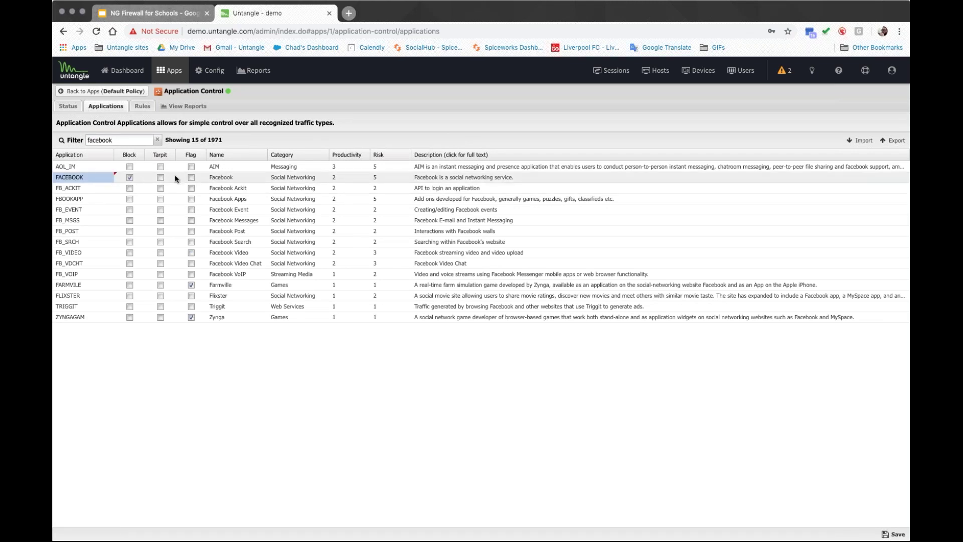
pyautogui.click(191, 178)
pyautogui.click(129, 177)
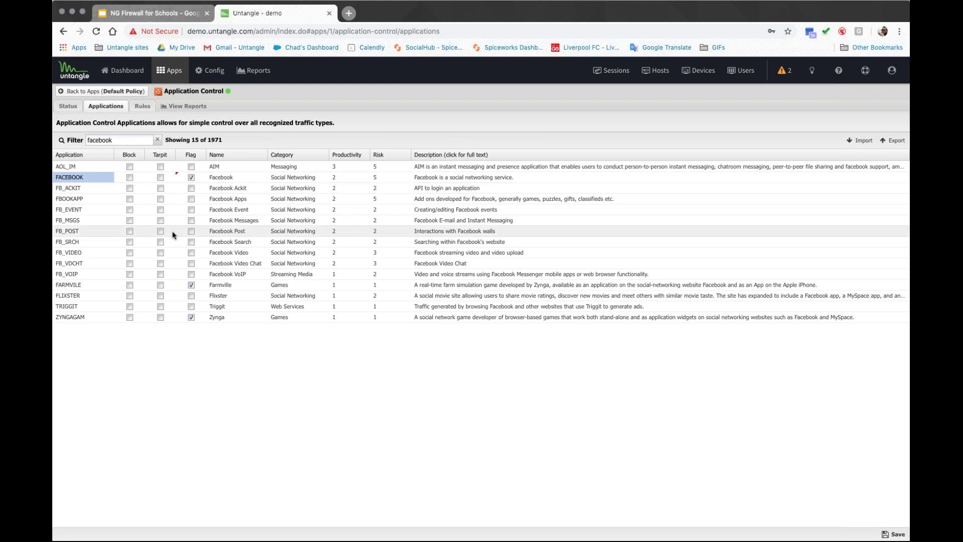
# Step: Tick Block for Facebook Ackit, Apps, Event, Messages, Post, Search and Video
pyautogui.click(129, 188)
pyautogui.click(130, 199)
pyautogui.click(130, 209)
pyautogui.click(129, 220)
pyautogui.click(129, 231)
pyautogui.click(129, 242)
pyautogui.click(130, 253)
# Step: Tarpit Facebook Video Chat and switch the other seven Facebook sub-apps from Block to Tarpit
pyautogui.click(160, 264)
pyautogui.click(161, 253)
pyautogui.click(160, 241)
pyautogui.click(161, 231)
pyautogui.click(160, 220)
pyautogui.click(160, 210)
pyautogui.click(160, 199)
pyautogui.click(161, 188)
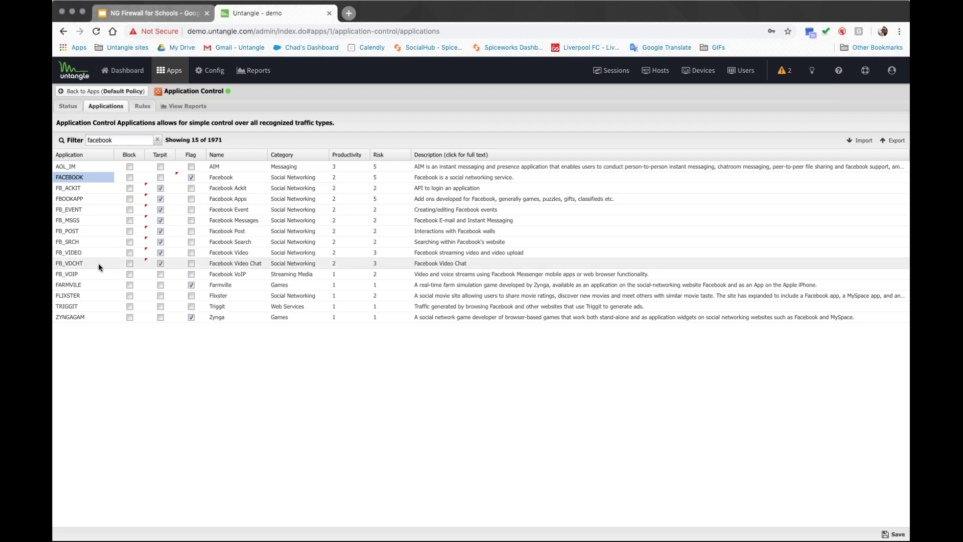
pyautogui.moveTo(90, 253); pyautogui.dragTo(71, 252)
pyautogui.click(70, 253)
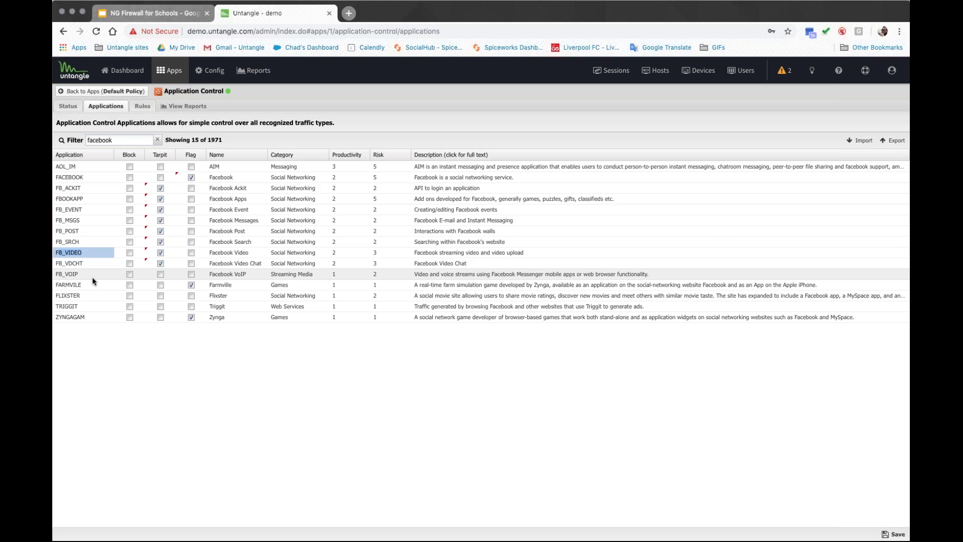
# Step: Block FARMVILLE, then replace the filter text with 'games'
pyautogui.click(106, 285)
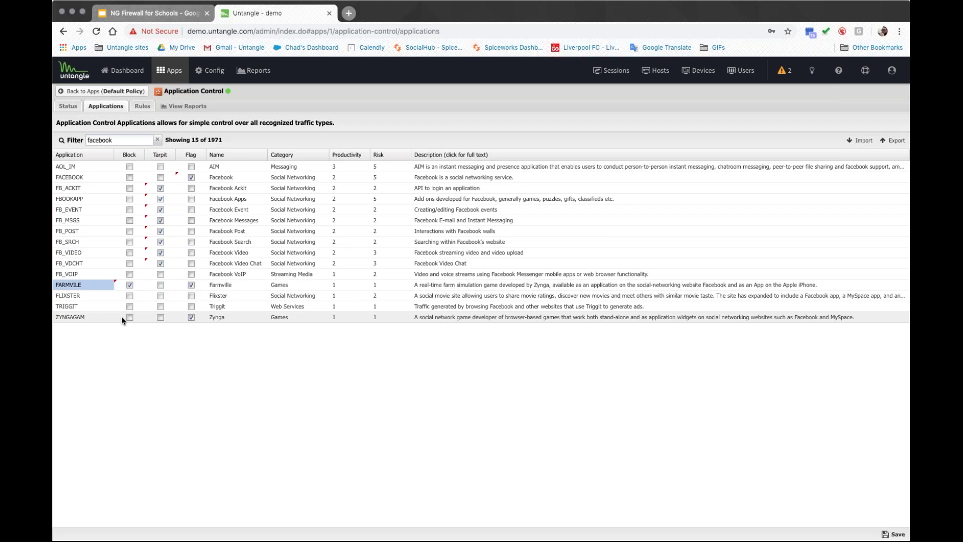
pyautogui.moveTo(116, 140); pyautogui.dragTo(75, 144)
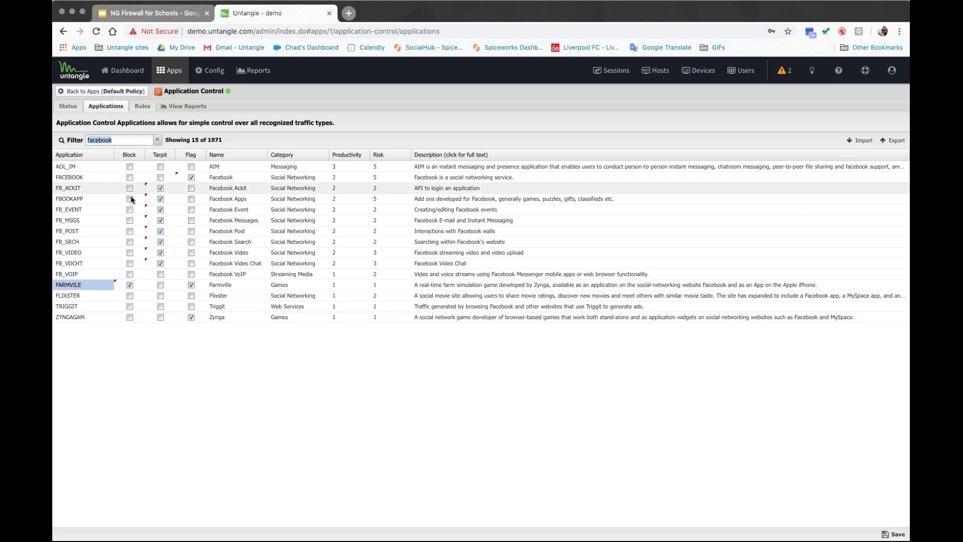
pyautogui.write('games')
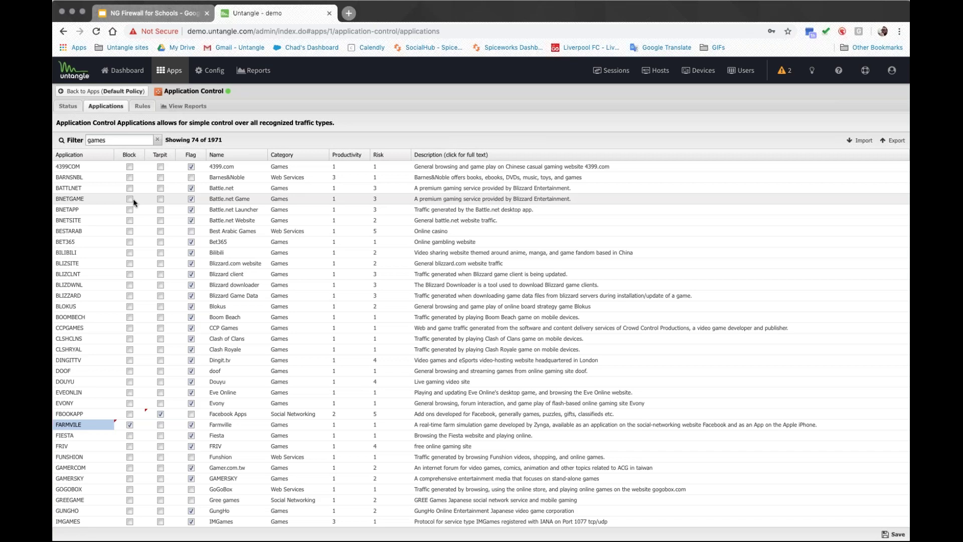
# Step: Leave Application Control discarding changes, then present slide 18, Key Differentiators, from the NG Firewall for Schools deck
pyautogui.click(171, 70)
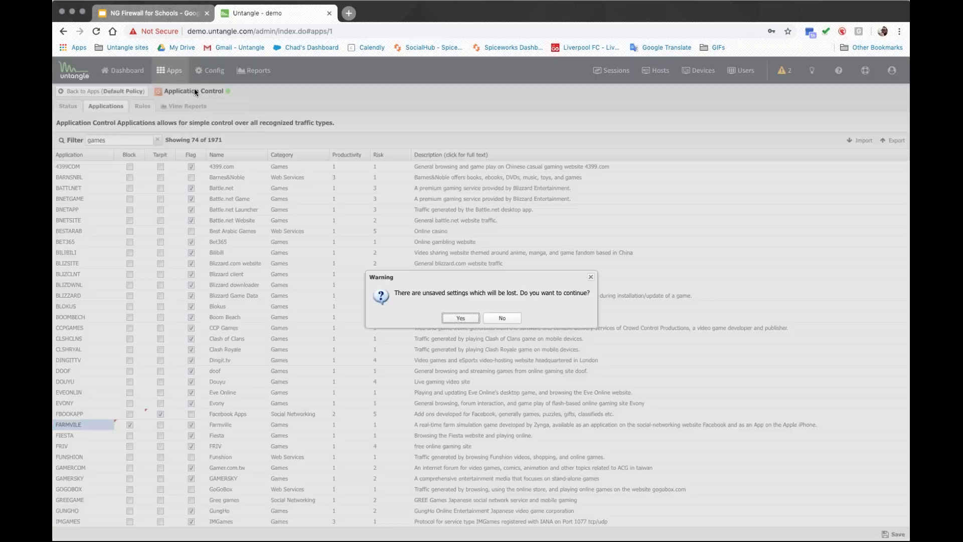
pyautogui.click(460, 318)
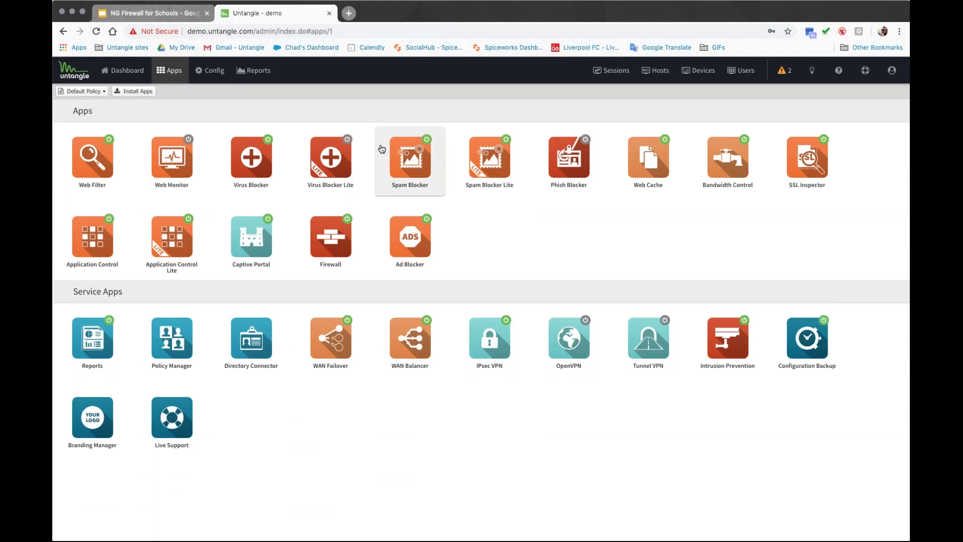
pyautogui.click(166, 15)
pyautogui.click(115, 458)
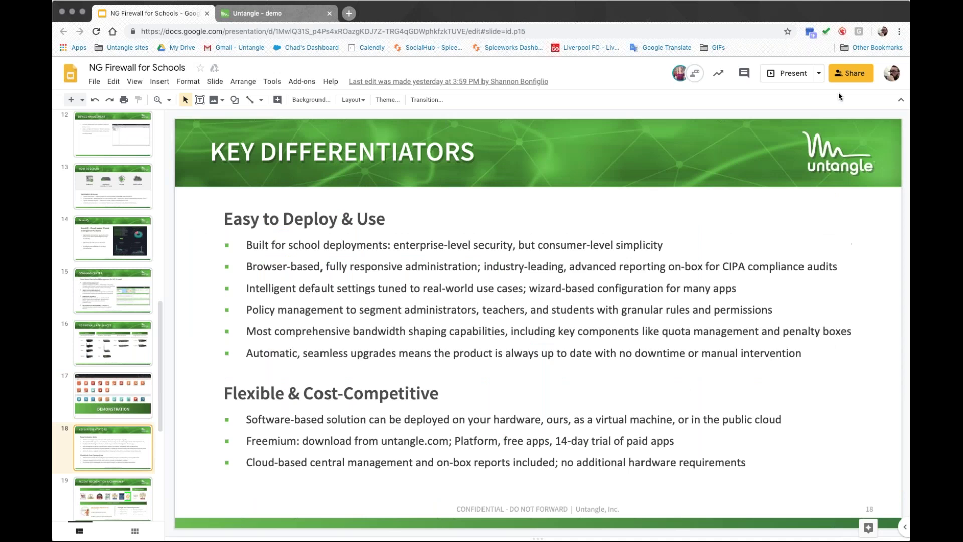
pyautogui.click(786, 73)
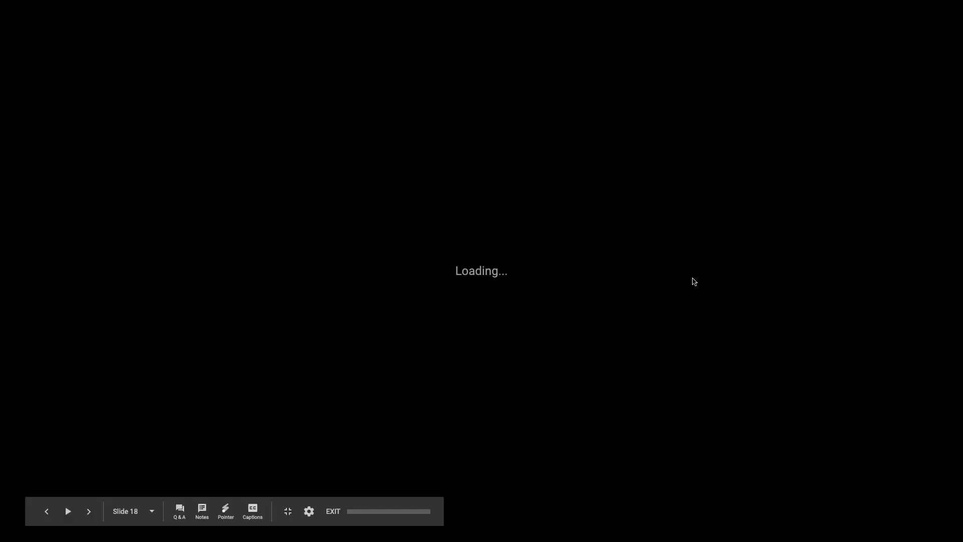
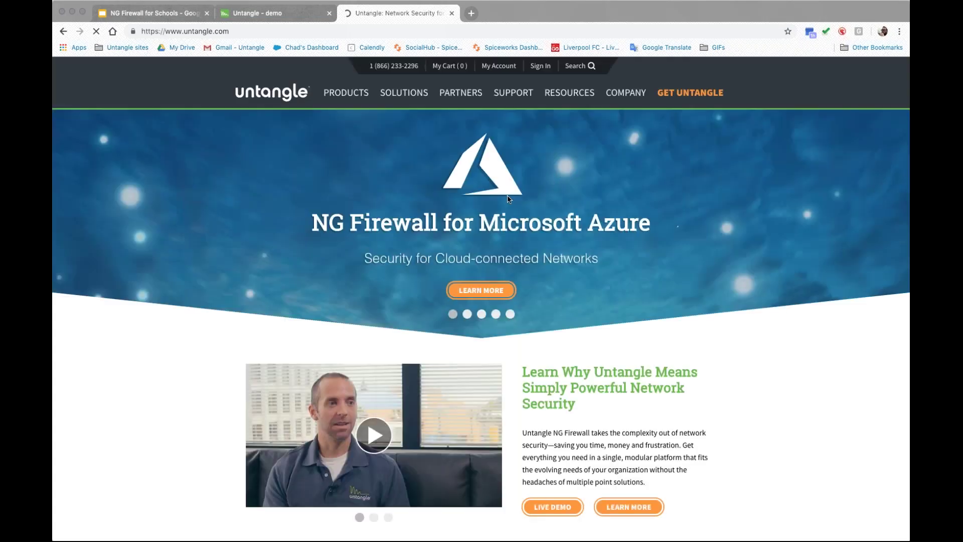
# Step: Open How to Deploy NG Firewall from the PRODUCTS menu and scroll through its deployment options
pyautogui.moveTo(347, 95)
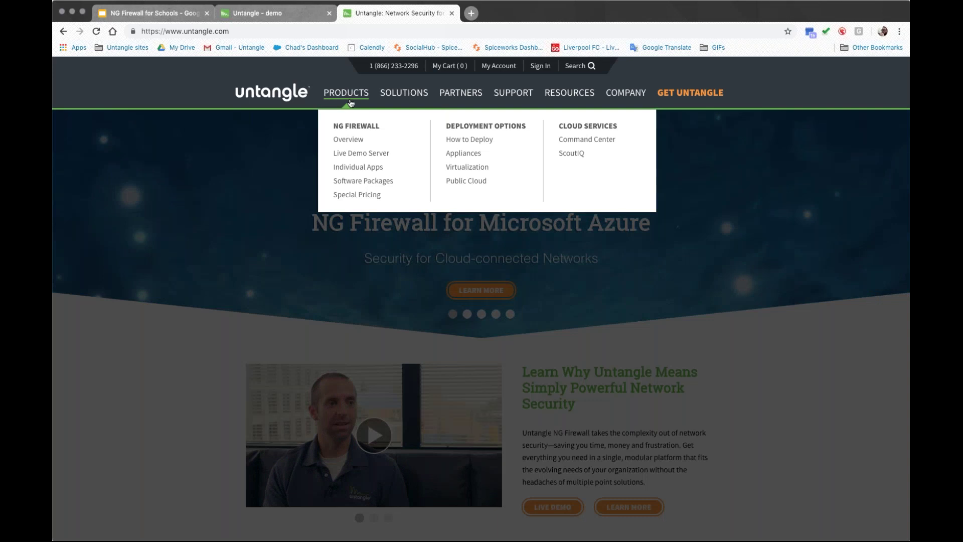
pyautogui.click(477, 142)
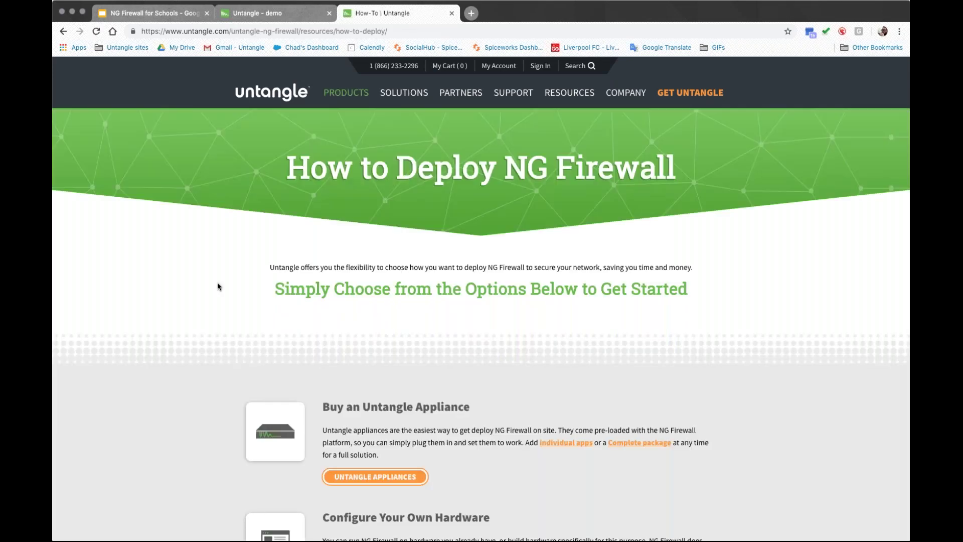
pyautogui.scroll(-5, 215, 285)
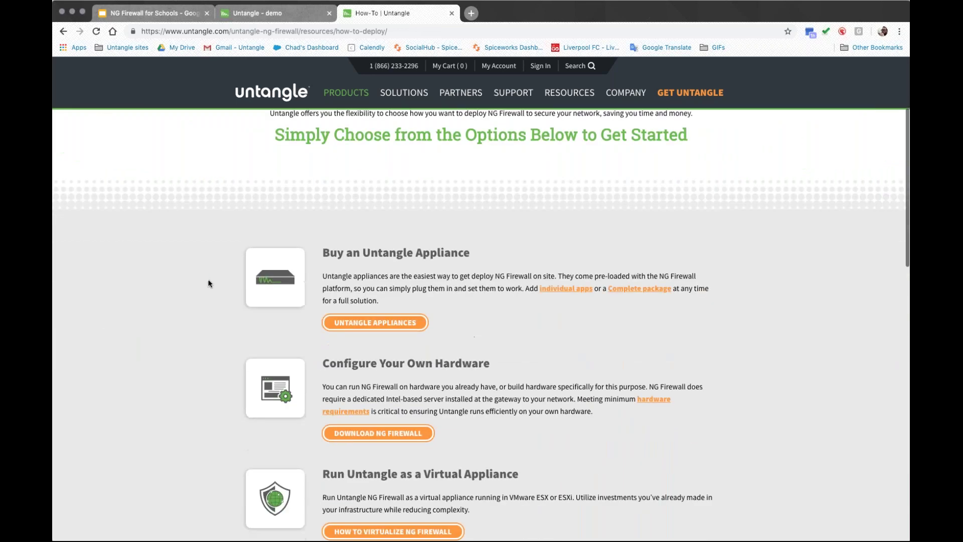
pyautogui.scroll(-15, 200, 282)
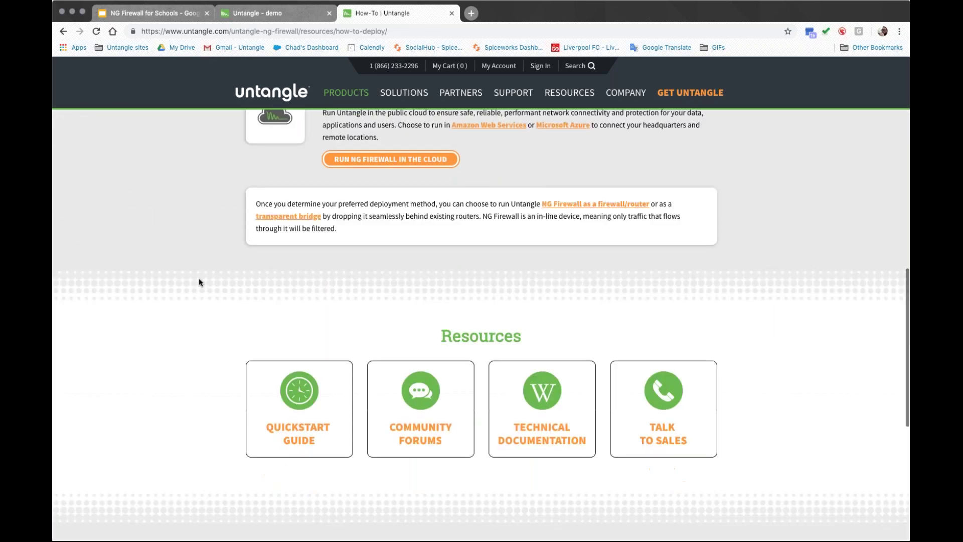
pyautogui.scroll(12, 200, 281)
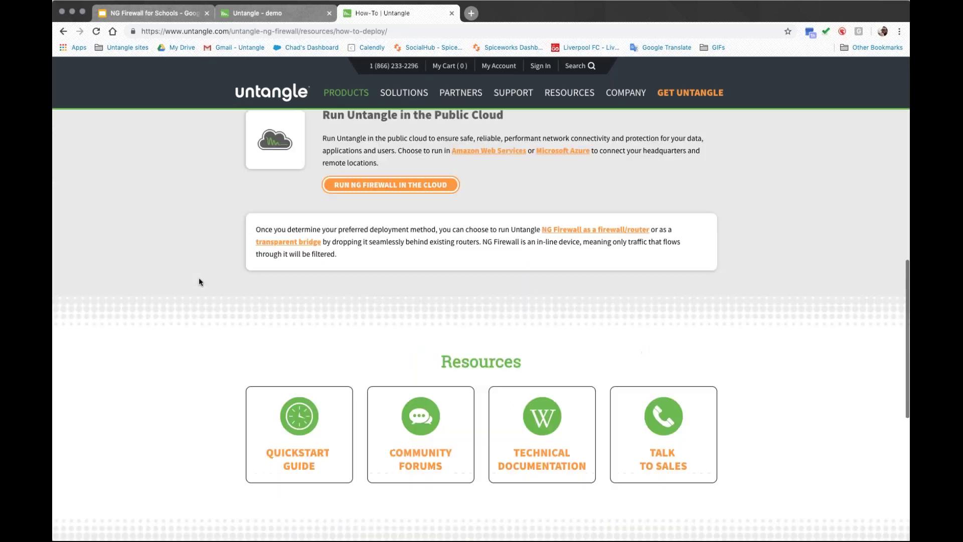
pyautogui.scroll(2, 199, 279)
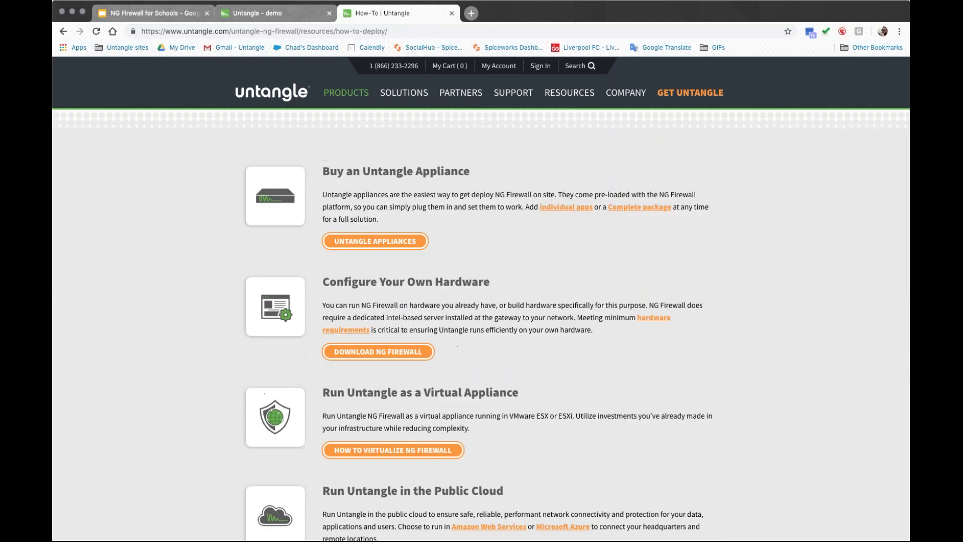
# Step: Open the Hardware Requirements wiki page at its recommendations table and review the 1-50 and 151-500 device specs
pyautogui.click(654, 318)
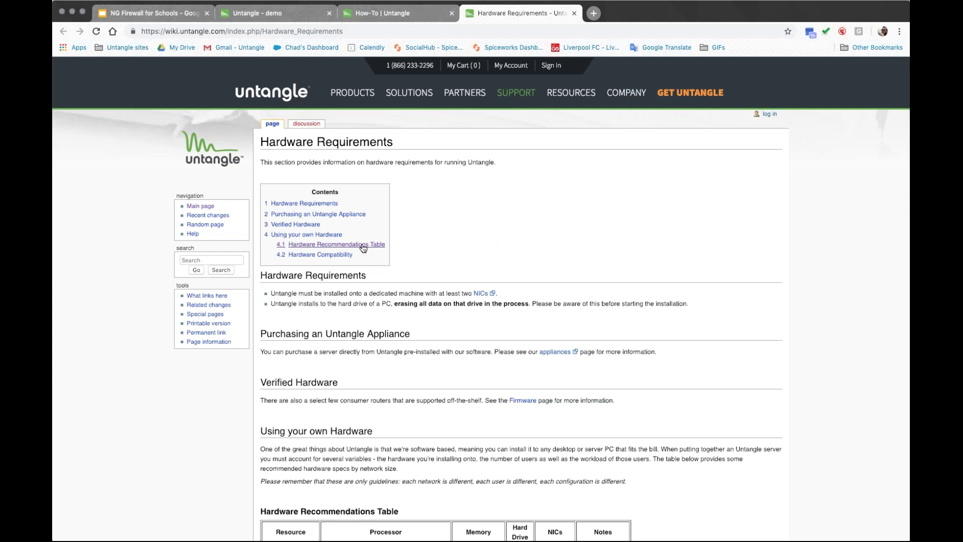
pyautogui.click(362, 245)
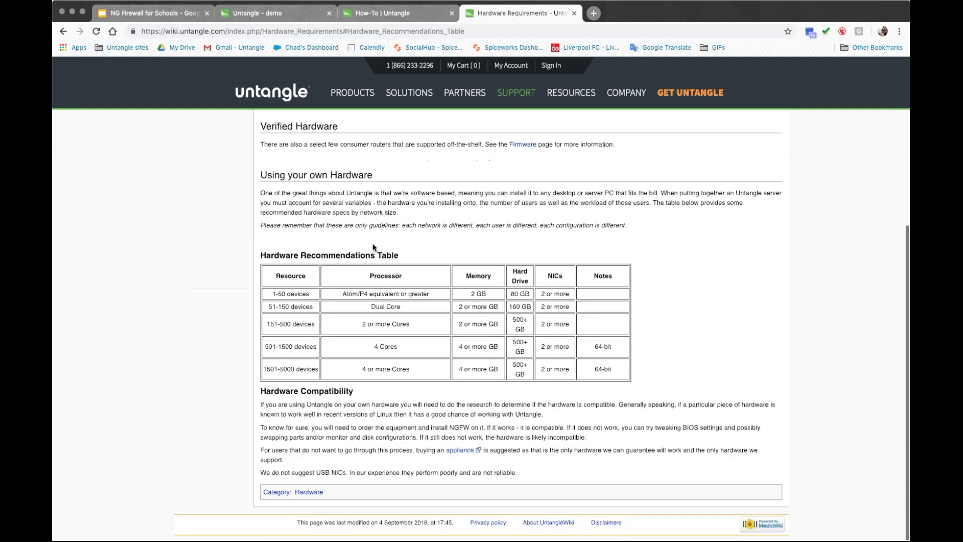
pyautogui.moveTo(271, 294); pyautogui.dragTo(396, 294)
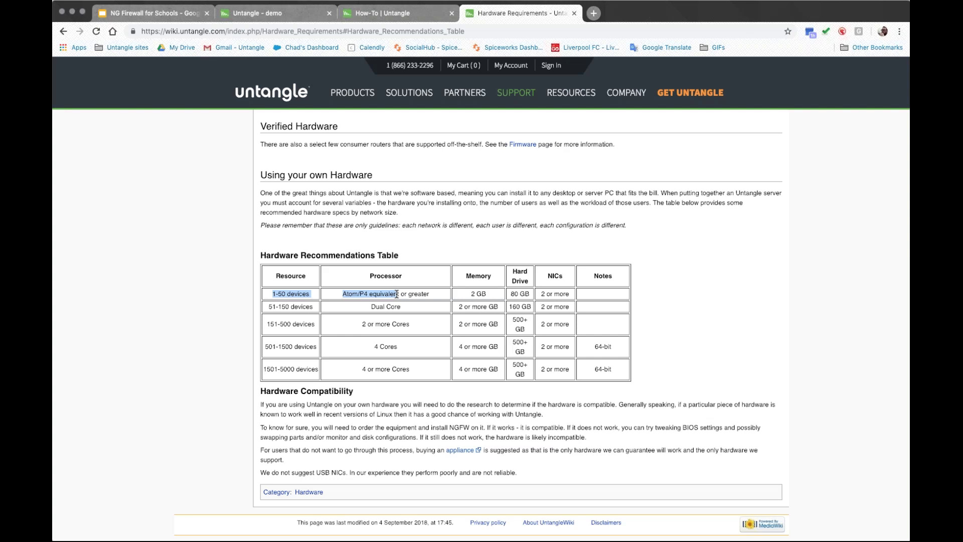
pyautogui.click(343, 307)
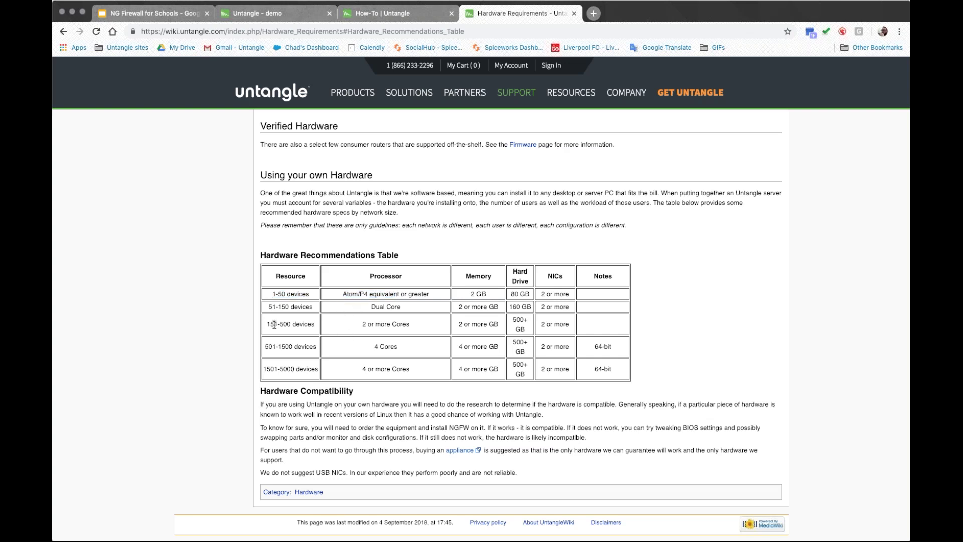
pyautogui.moveTo(362, 324); pyautogui.dragTo(509, 330)
pyautogui.click(494, 322)
pyautogui.moveTo(488, 294); pyautogui.dragTo(471, 294)
pyautogui.click(469, 322)
# Step: Return to the How to Deploy tab and show the SOLUTIONS menu of industries and issues
pyautogui.click(383, 14)
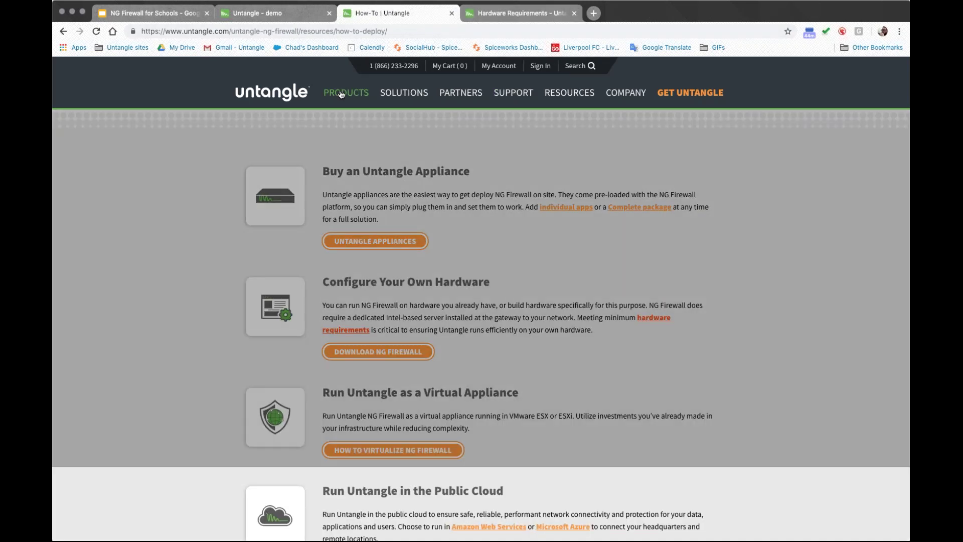
pyautogui.moveTo(341, 95)
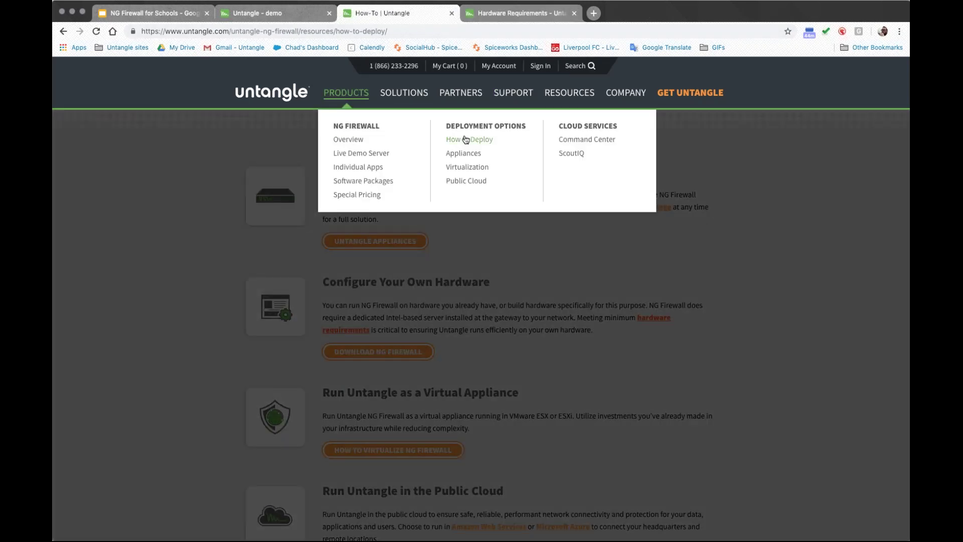
pyautogui.scroll(-3, 189, 213)
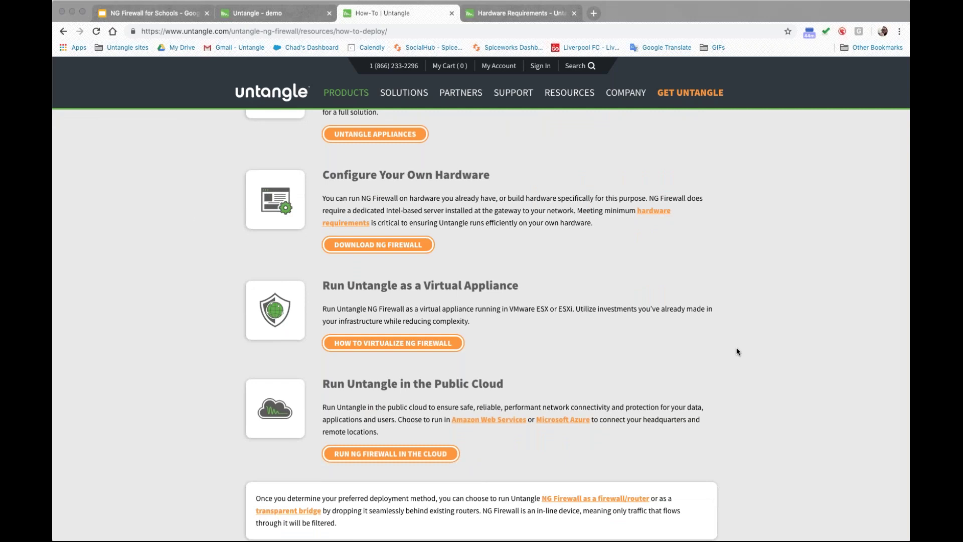
pyautogui.click(585, 317)
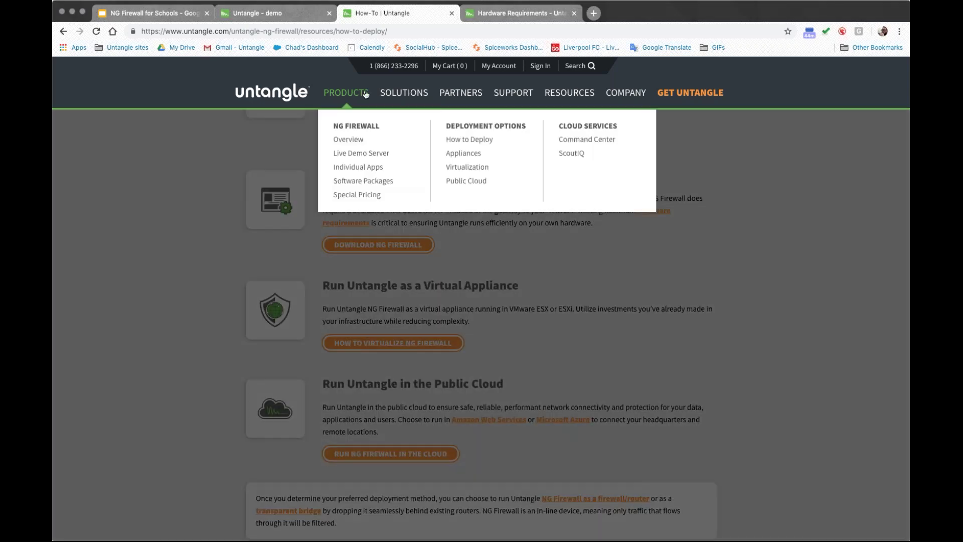
pyautogui.moveTo(413, 94)
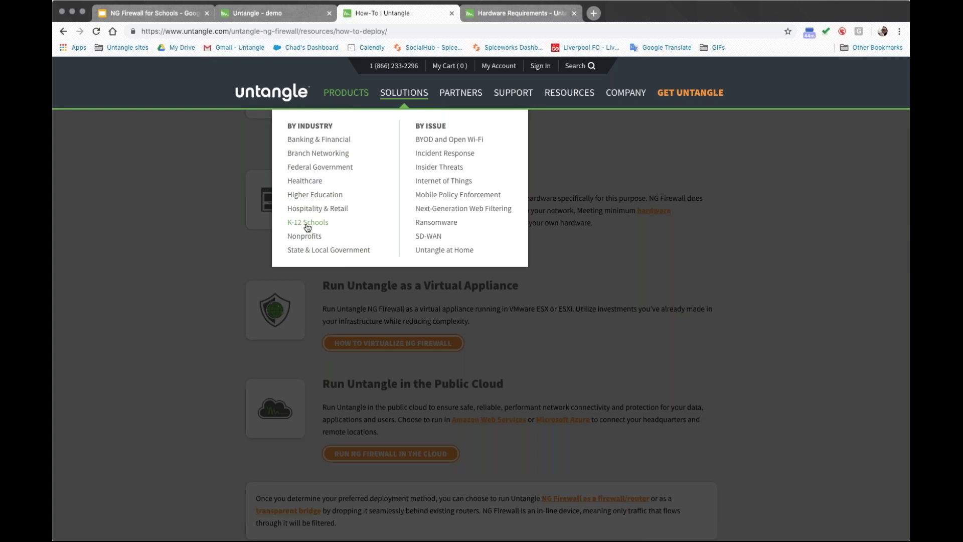
# Step: Open the K-12 Schools page and review the Public Sector Complete and Nonprofit Complete pricing
pyautogui.click(308, 227)
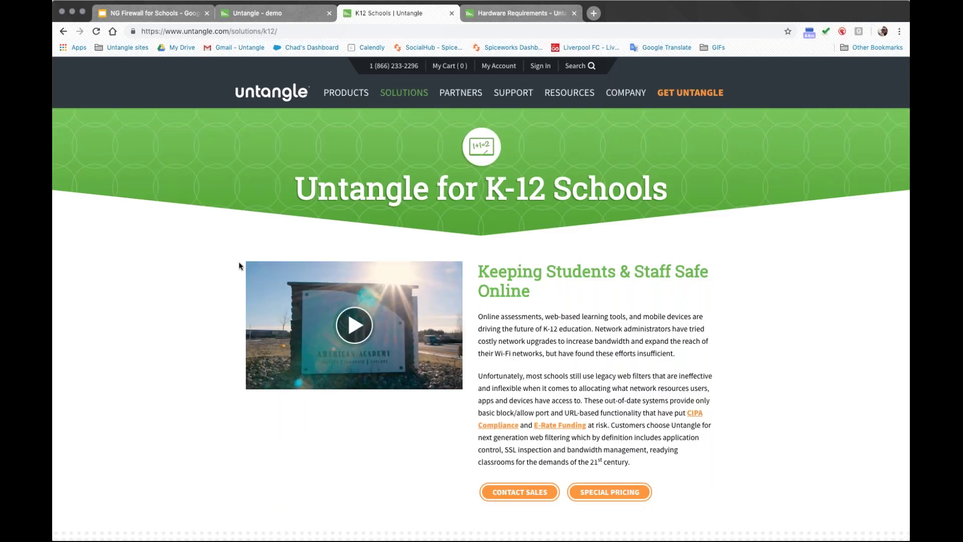
pyautogui.scroll(-3, 235, 265)
pyautogui.click(600, 337)
pyautogui.moveTo(425, 185); pyautogui.dragTo(287, 185)
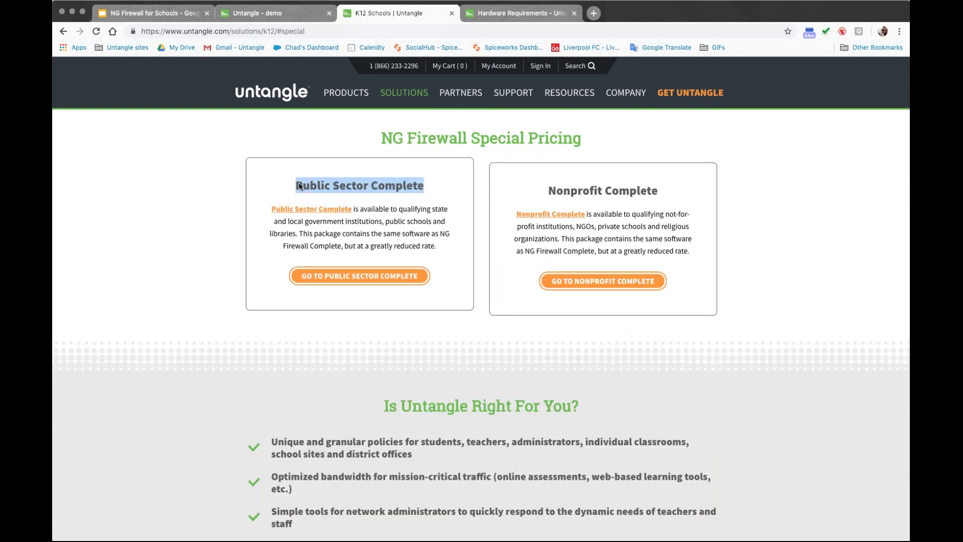
pyautogui.moveTo(659, 189); pyautogui.dragTo(546, 189)
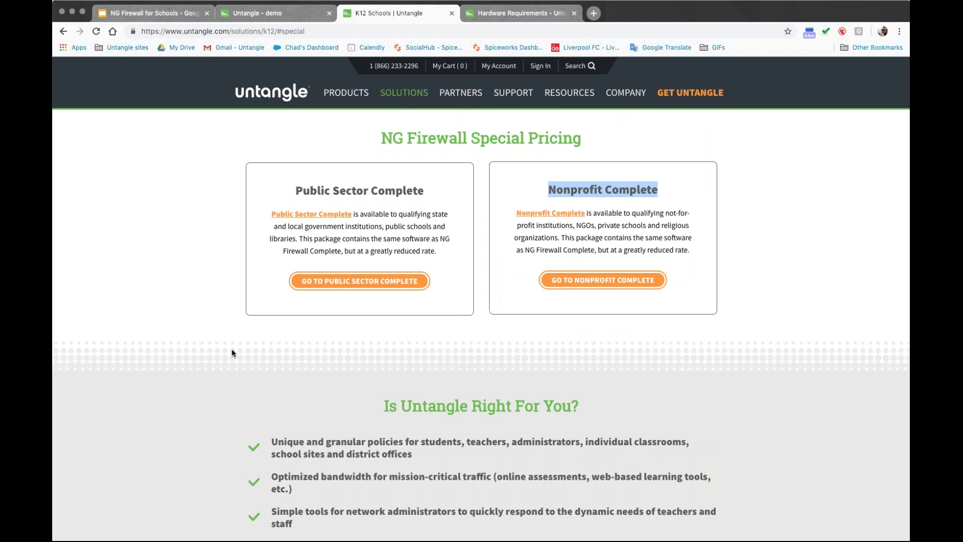
# Step: Scroll back to the K-12 banner and open Command Center sign-in in a new tab
pyautogui.scroll(-2, 156, 334)
pyautogui.scroll(-5, 165, 335)
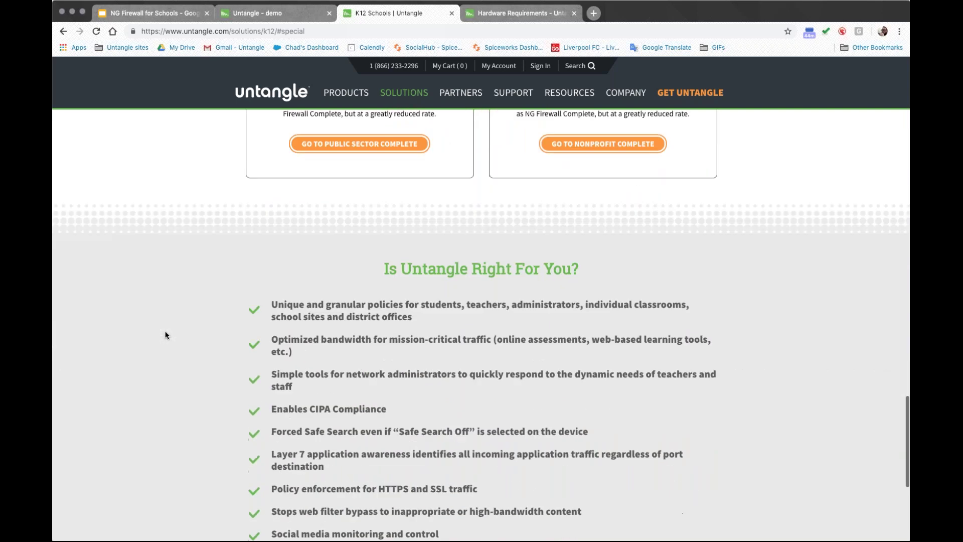
pyautogui.scroll(-2, 191, 338)
pyautogui.scroll(2, 191, 339)
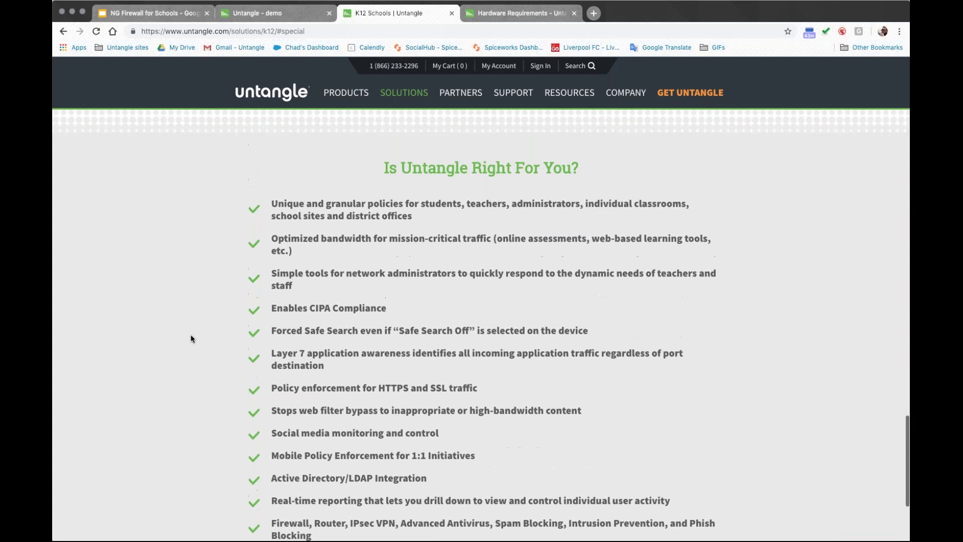
pyautogui.scroll(15, 191, 339)
pyautogui.scroll(15, 191, 339)
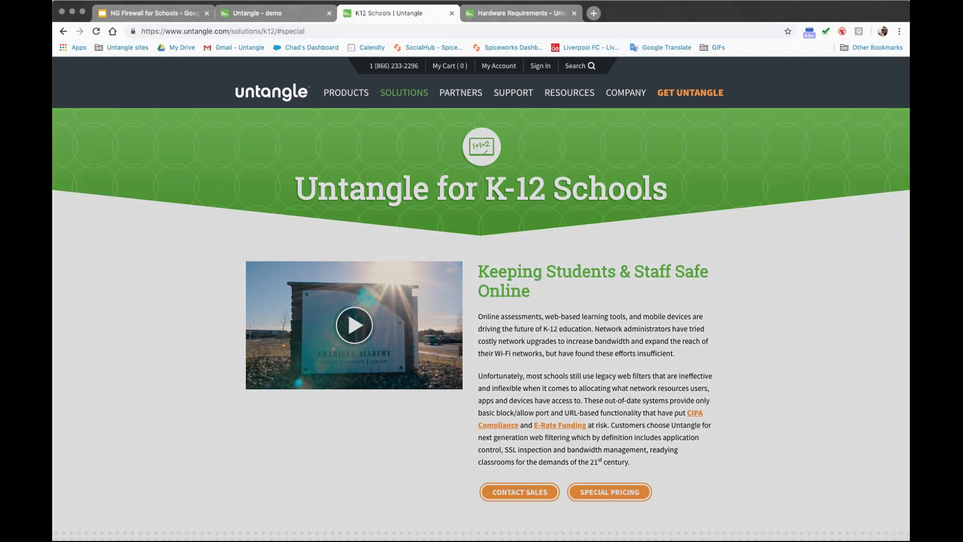
pyautogui.moveTo(513, 92)
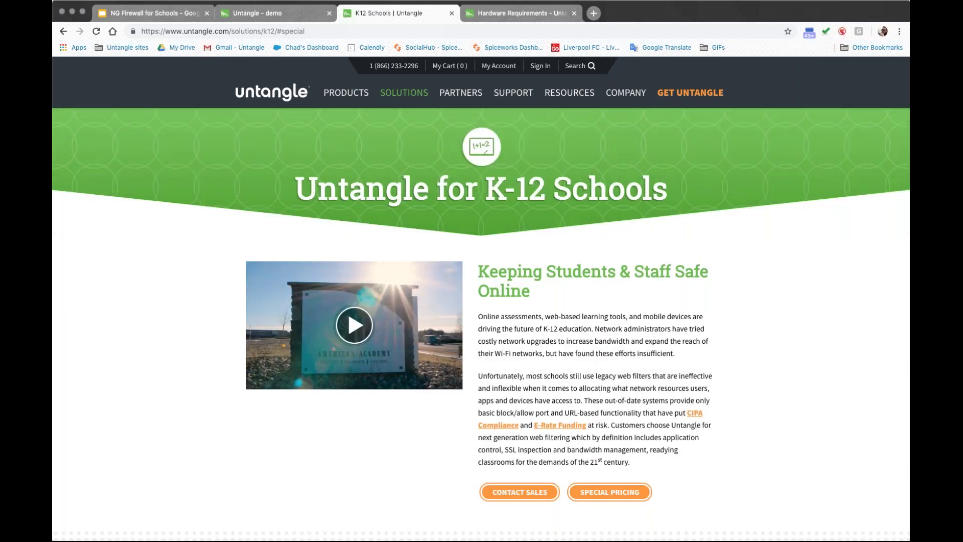
pyautogui.click(541, 66)
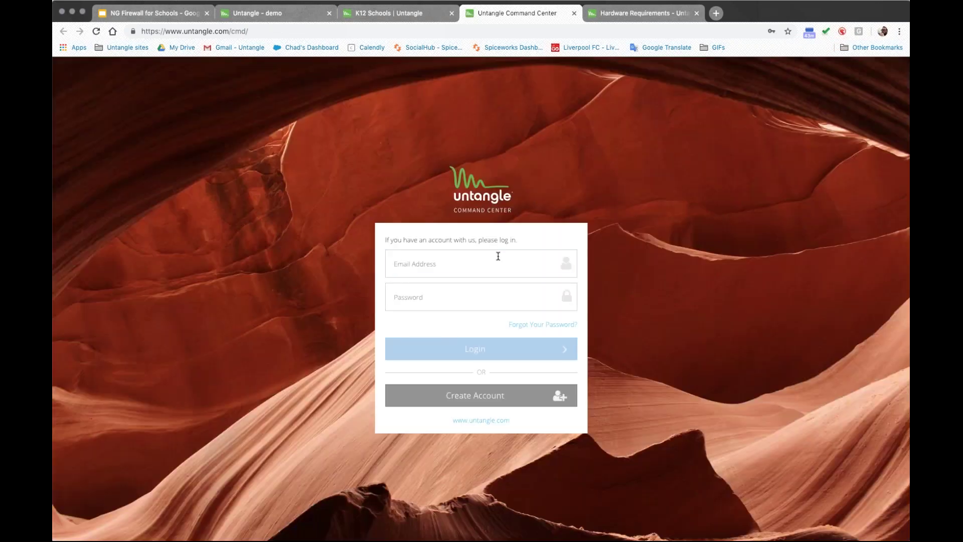
# Step: Sign in to Command Center with the demo account's e-mail address and password
pyautogui.click(498, 261)
pyautogui.write('de')
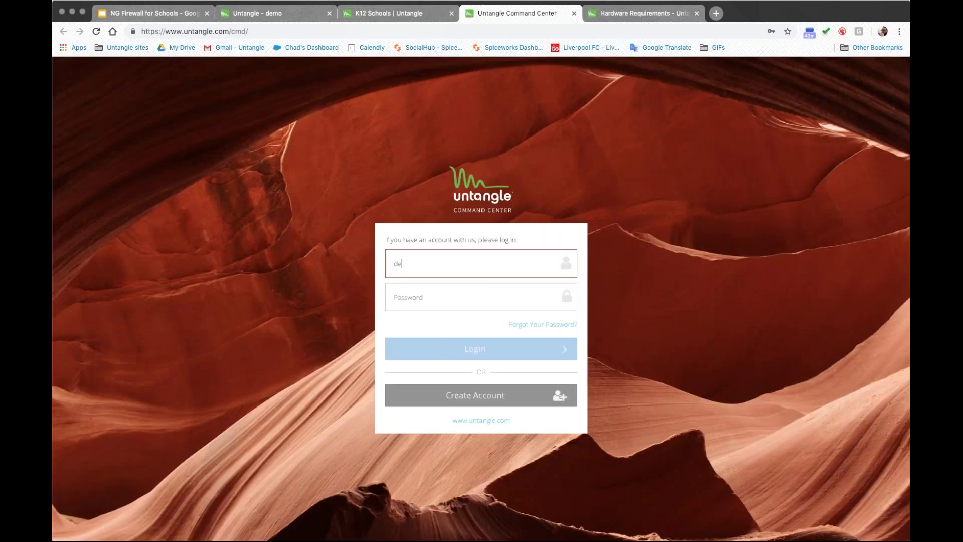
pyautogui.click(431, 267)
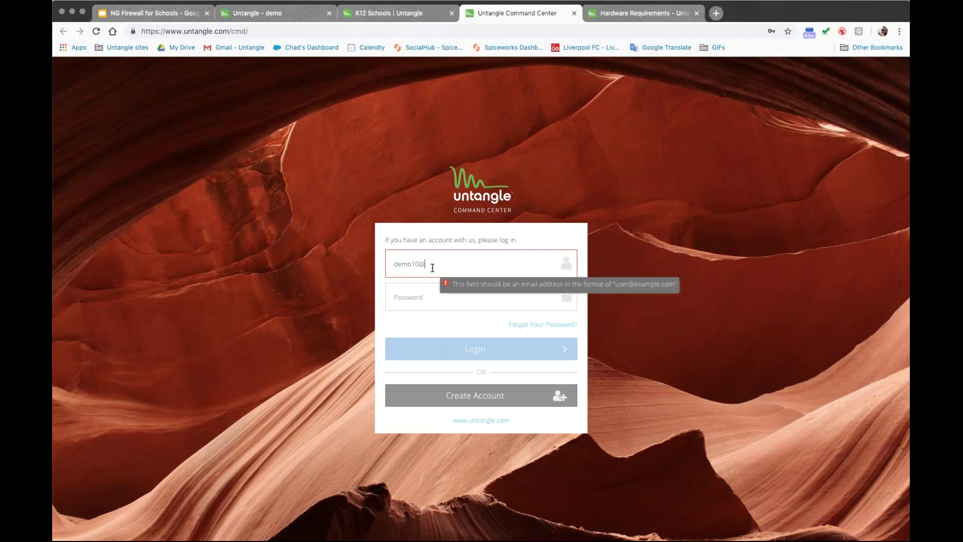
pyautogui.press('Tab')
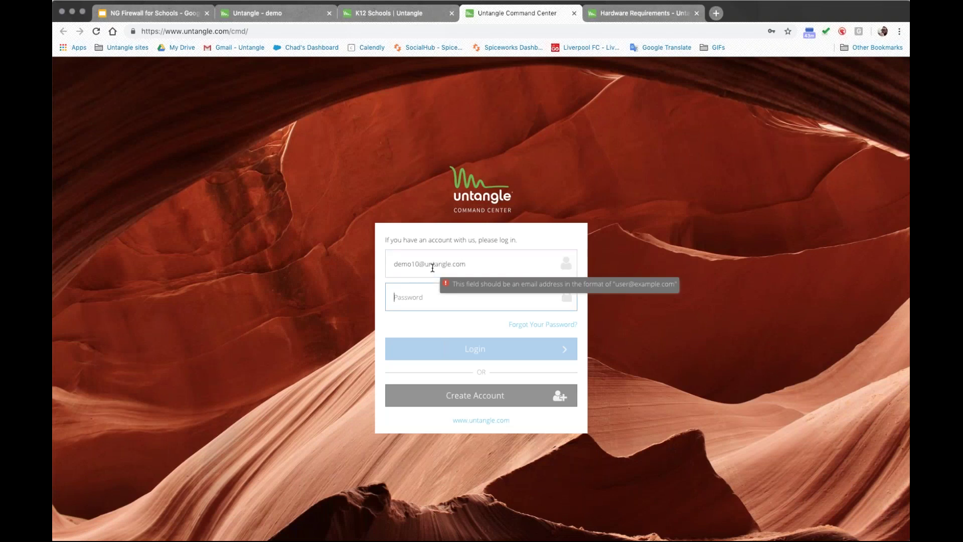
pyautogui.write('**************')
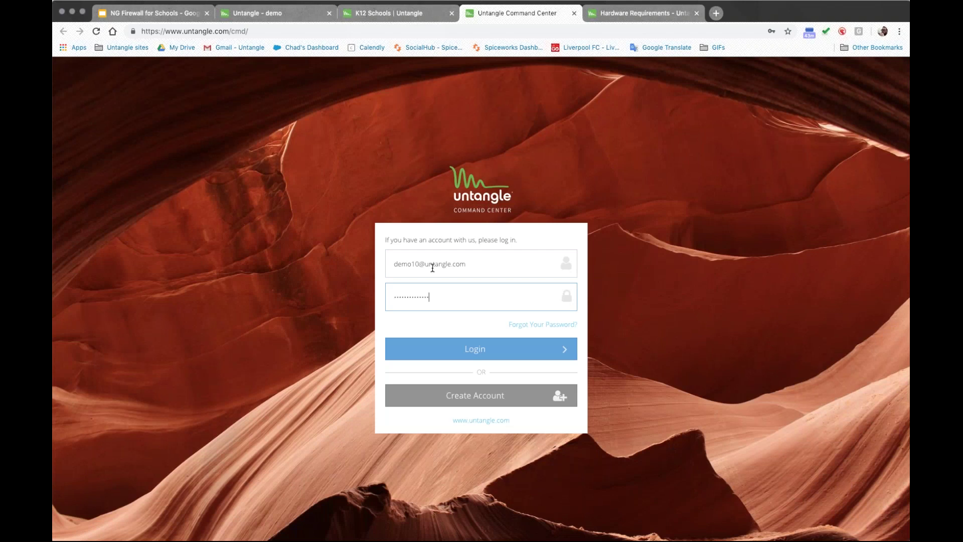
pyautogui.press('Return')
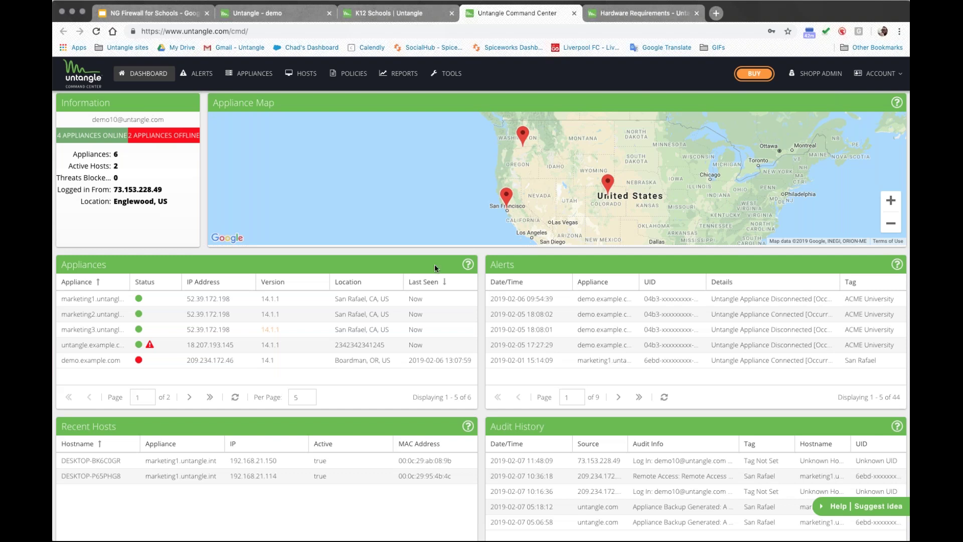
# Step: Create a template with marketing1.untangle.int as master and marketing3.untangle.int ticked as target
pyautogui.click(354, 74)
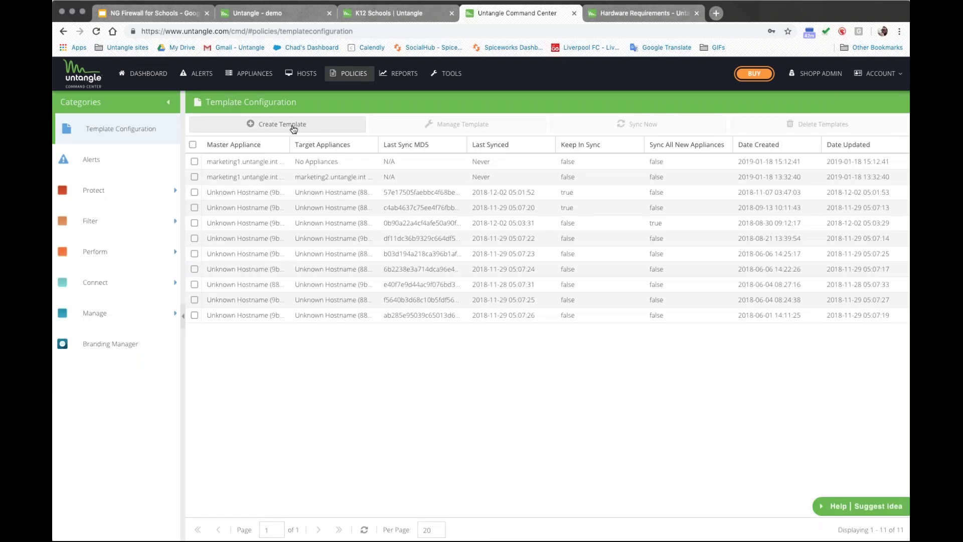
pyautogui.click(294, 128)
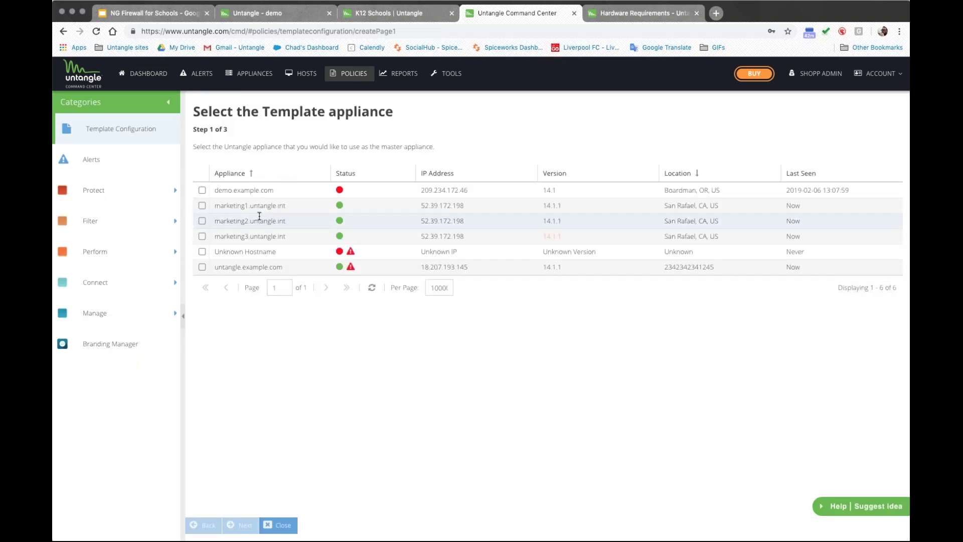
pyautogui.click(202, 205)
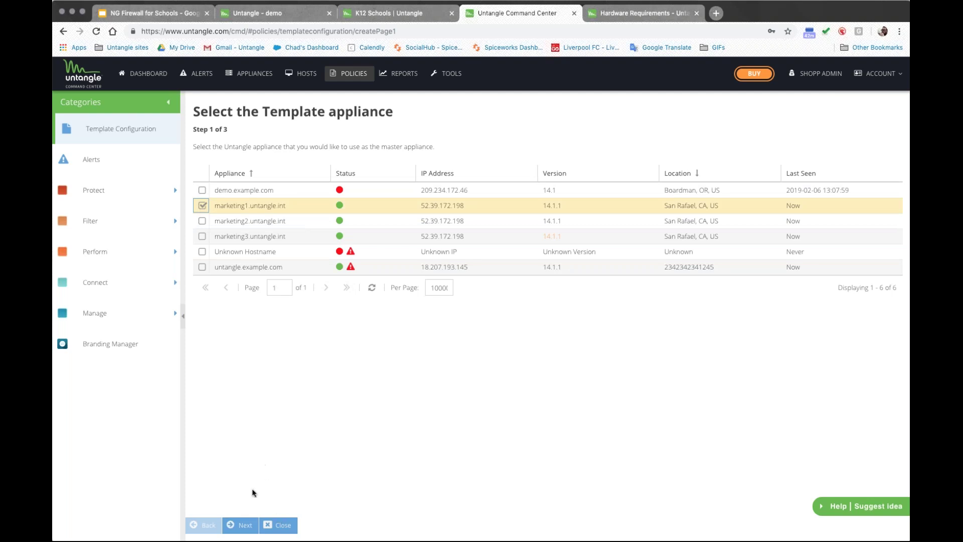
pyautogui.click(243, 526)
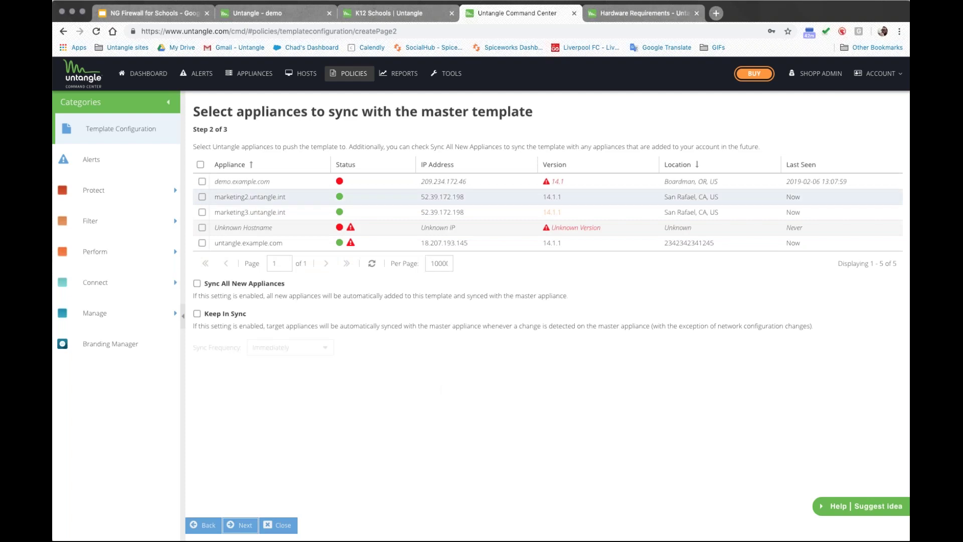
pyautogui.click(202, 212)
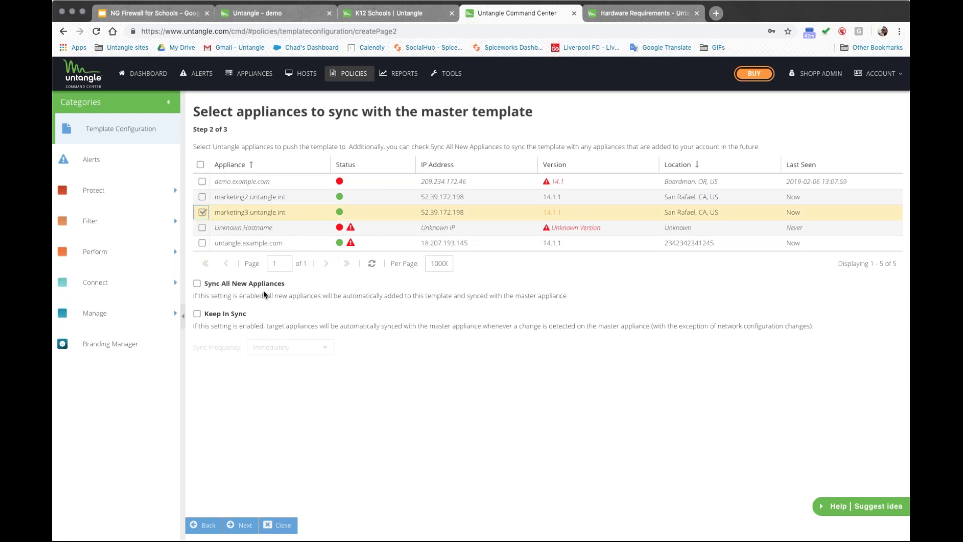
# Step: Enable Keep In Sync and leave the Sync Frequency dropdown at Immediately
pyautogui.click(201, 315)
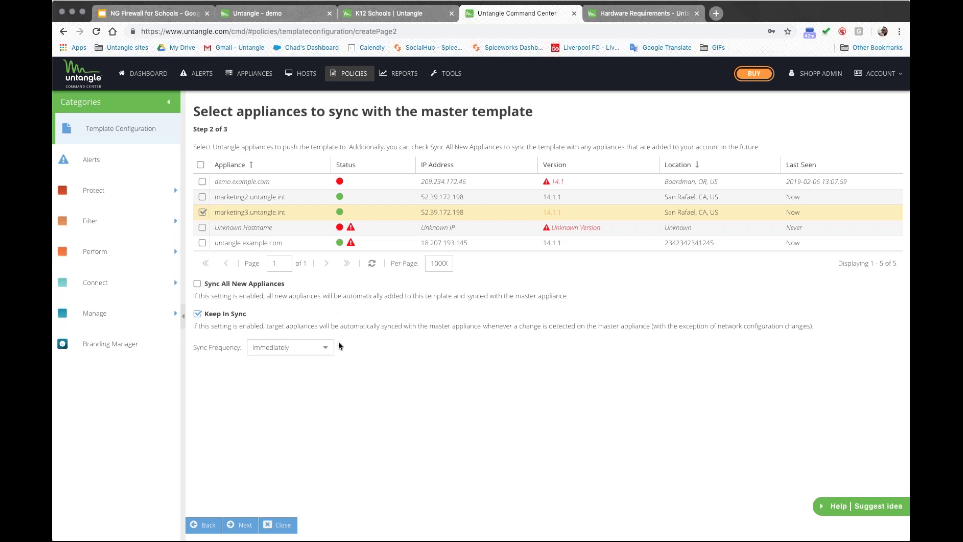
pyautogui.click(291, 346)
pyautogui.click(452, 346)
pyautogui.moveTo(300, 282); pyautogui.dragTo(198, 284)
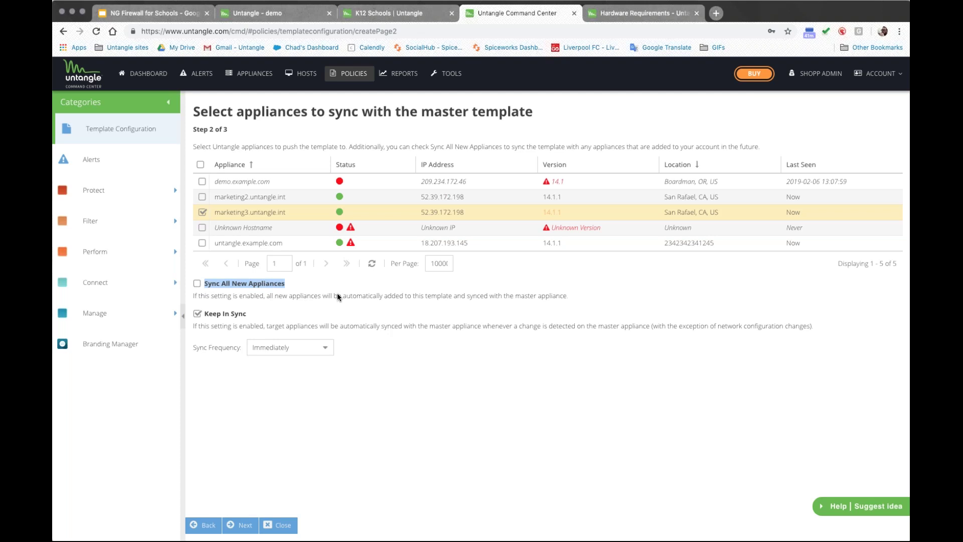
pyautogui.click(264, 295)
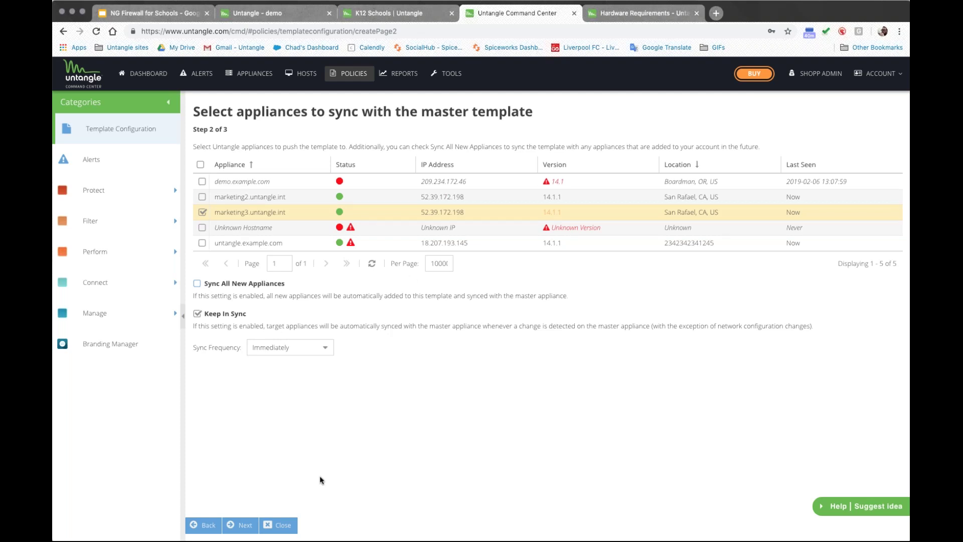
# Step: Review the Final Step 3 of 3 summary, then present the NG Firewall for Schools slides
pyautogui.click(241, 525)
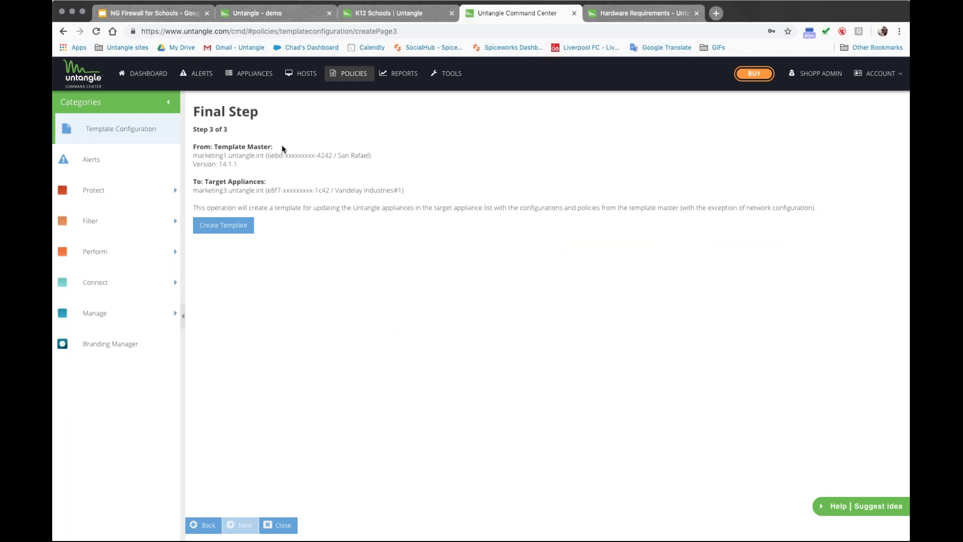
pyautogui.moveTo(294, 151); pyautogui.dragTo(221, 103)
pyautogui.moveTo(248, 163); pyautogui.dragTo(371, 187)
pyautogui.click(303, 189)
pyautogui.click(181, 16)
pyautogui.click(789, 70)
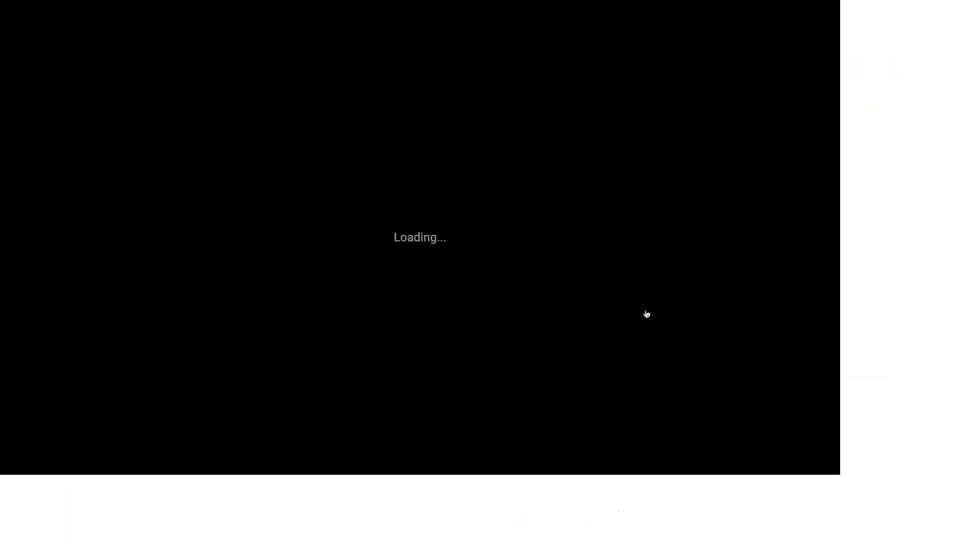